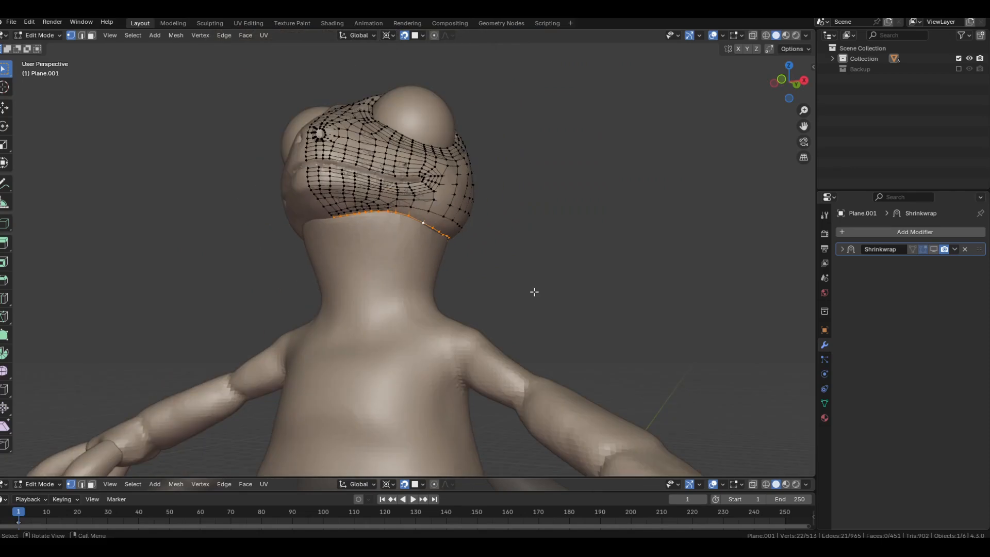
Step: Check in Object Mode that the head and body are separate objects, and reselect the face retopology mesh
key(Tab)
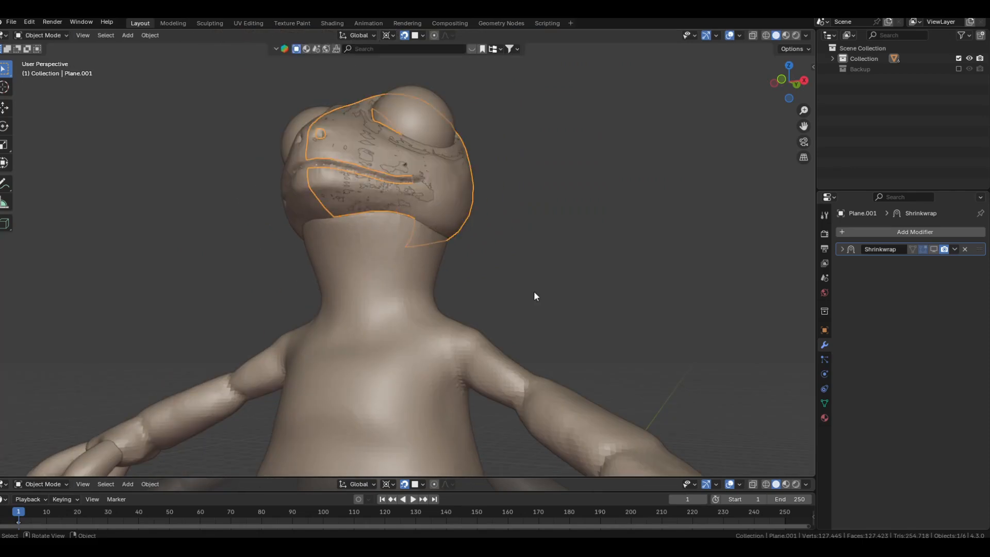
click(300, 214)
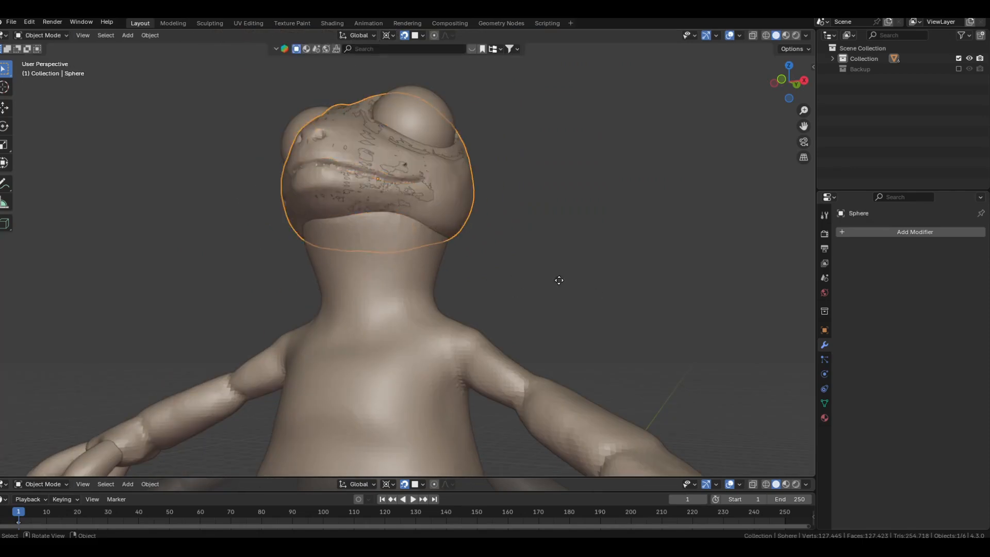
click(402, 276)
key(g)
right_click(477, 301)
click(448, 203)
click(448, 202)
middle_drag(486, 270, 477, 280)
scroll(477, 280, up, 2)
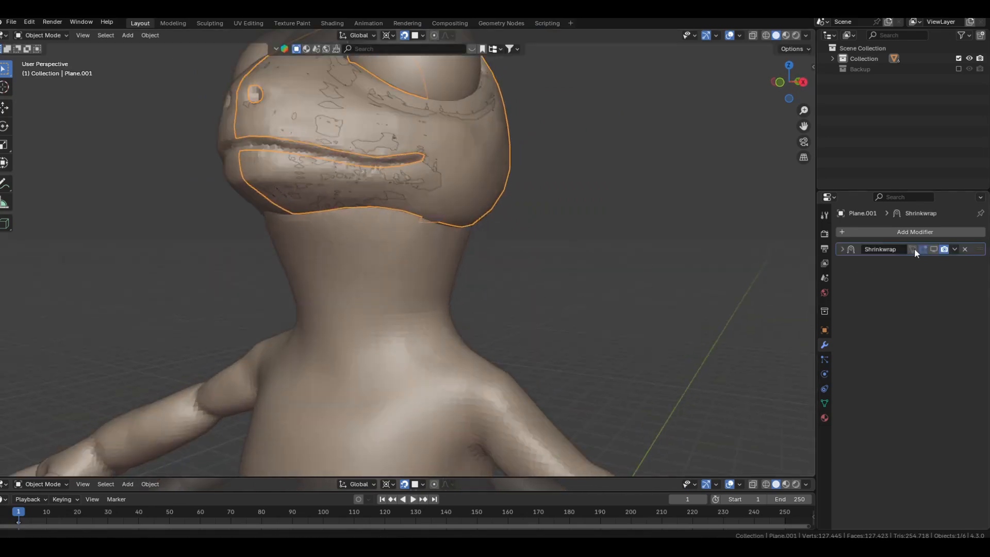
Step: Enable the Shrinkwrap modifier in every display mode and set its target to the body object Sphere.001
key(shift+d)
click(842, 249)
key(ctrl+x)
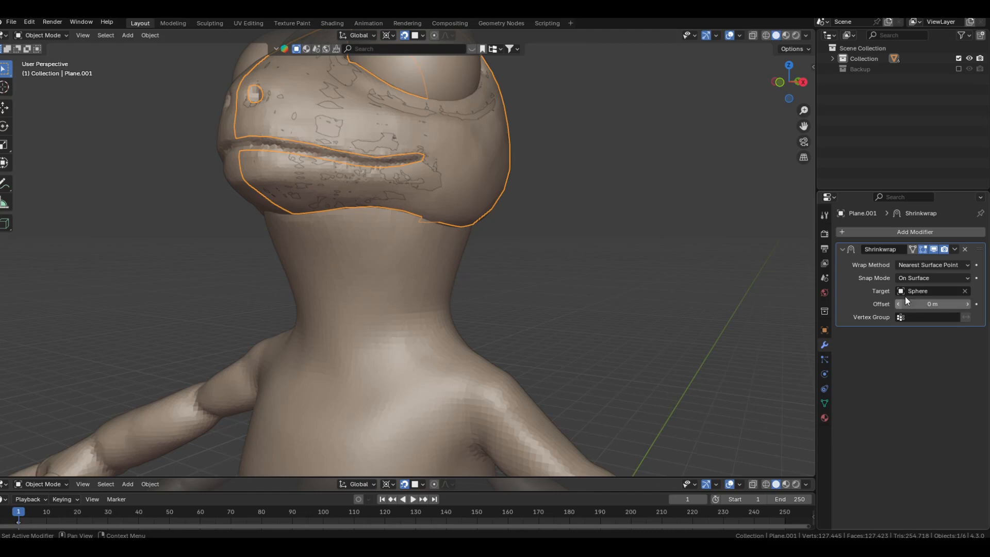
key(e)
click(398, 293)
Step: Extrude the head mesh's lower border edge about 0.03 m down along global Z onto the top of the neck
key(Tab)
middle_drag(550, 250, 340, 214)
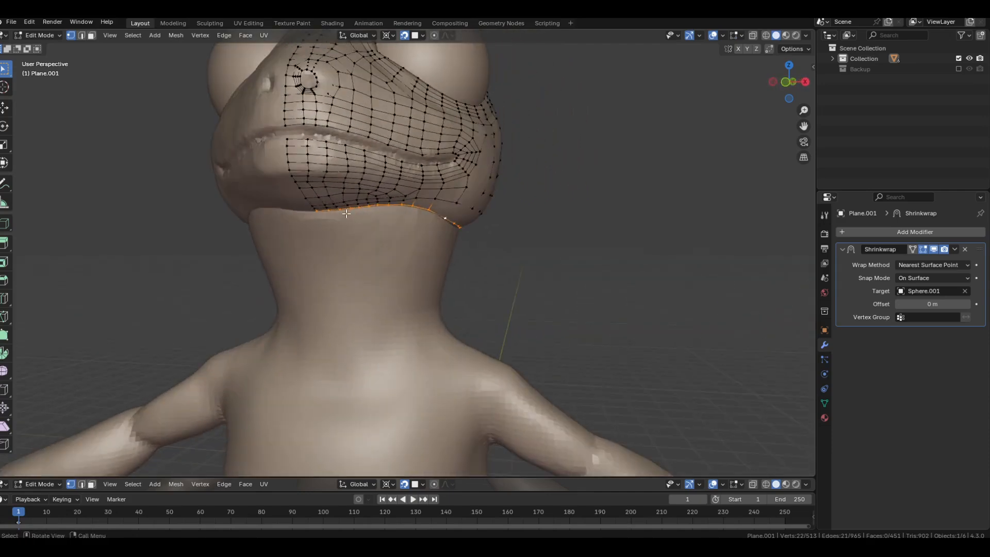
scroll(542, 221, up, 3)
key(e)
key(z)
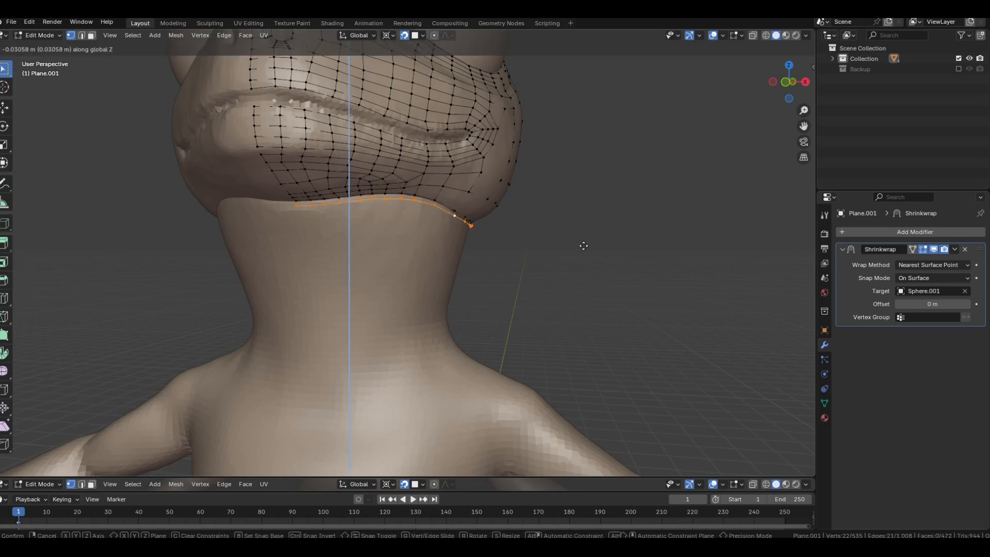
click(583, 246)
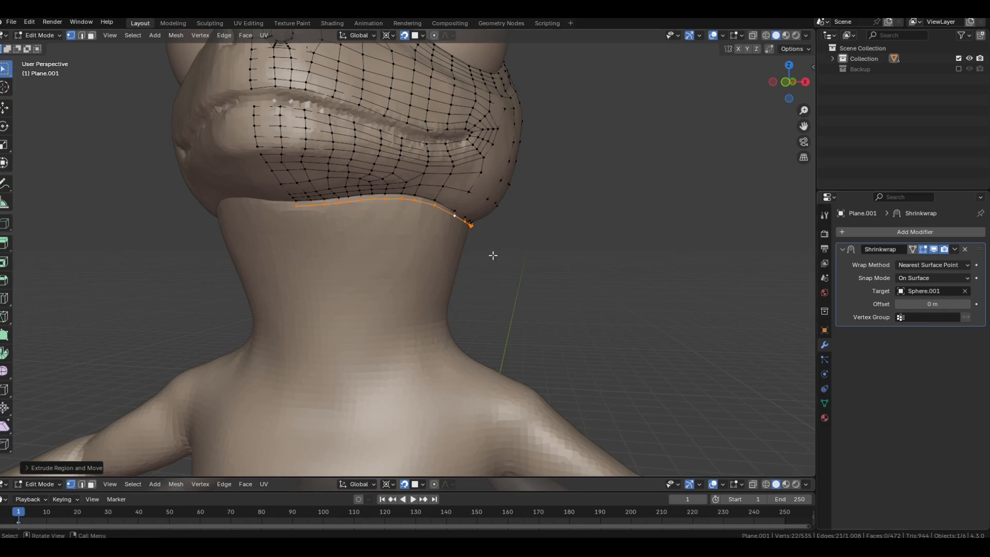
Step: Create a vertex group named Group for the extruded neck edge and use it as the Shrinkwrap modifier's vertex group
middle_drag(519, 252, 420, 229)
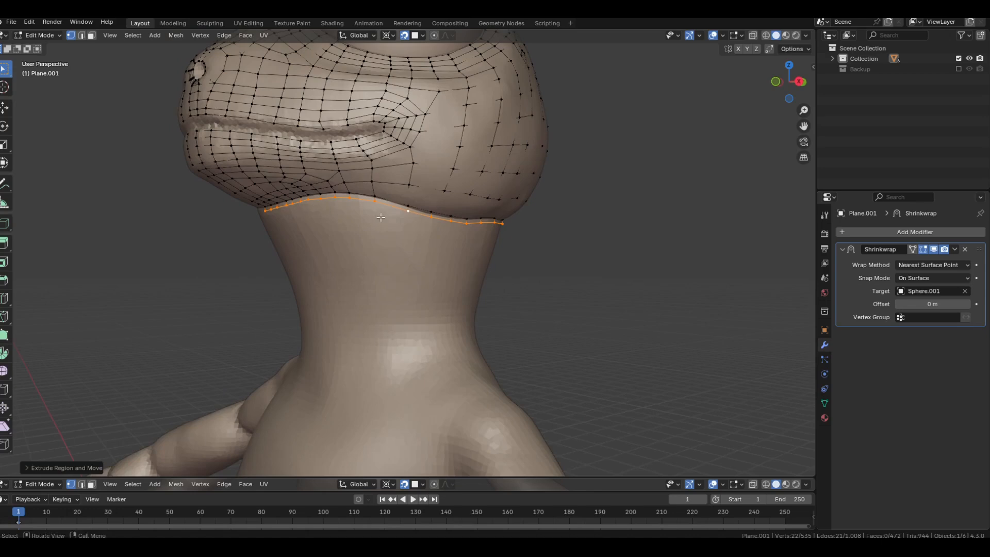
middle_drag(381, 217, 291, 209)
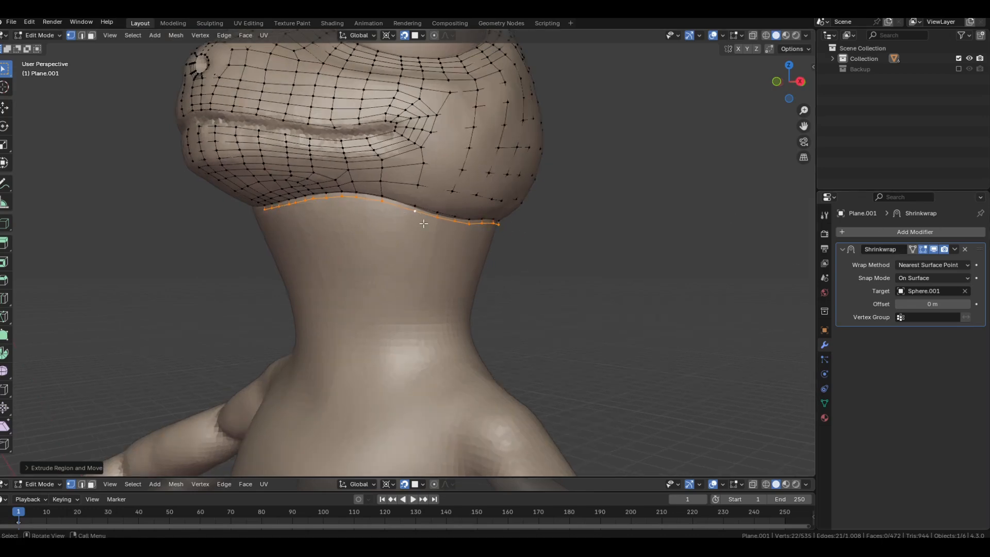
scroll(471, 419, down, 5)
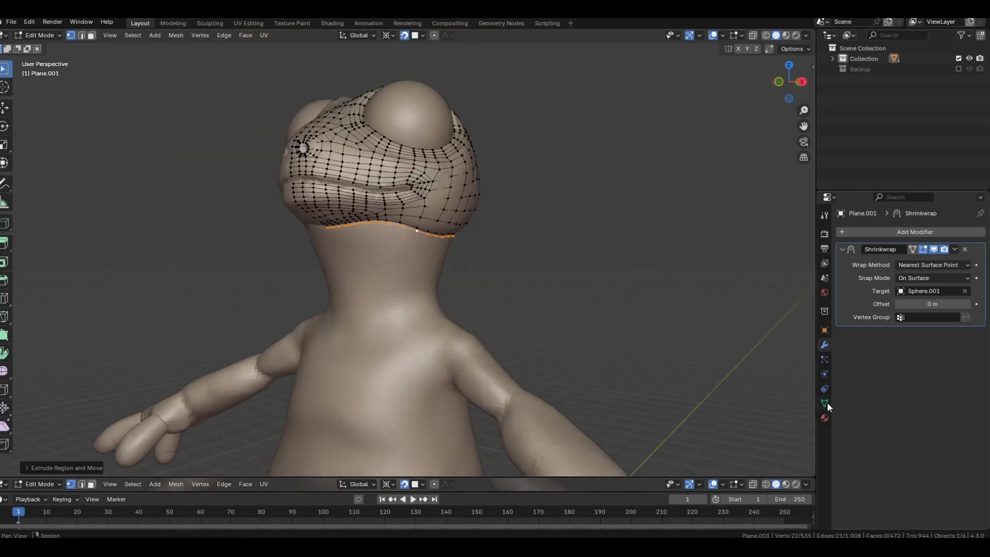
scroll(536, 294, up, 2)
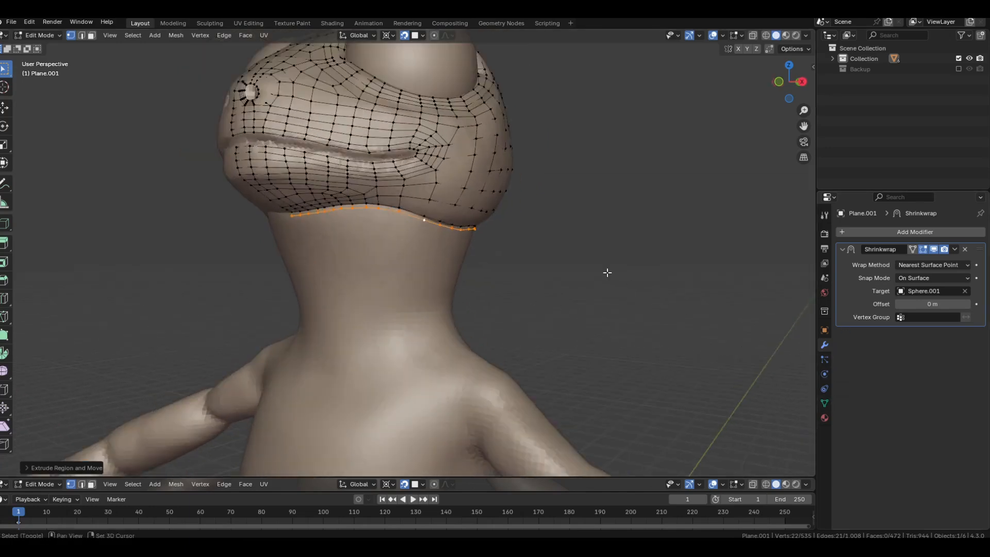
shift+middle_drag(381, 252, 389, 278)
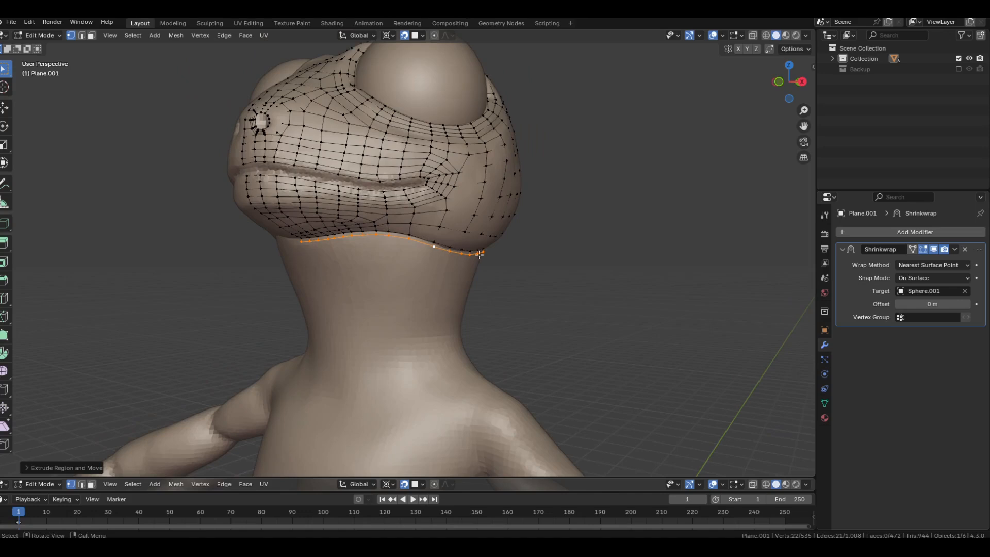
click(824, 403)
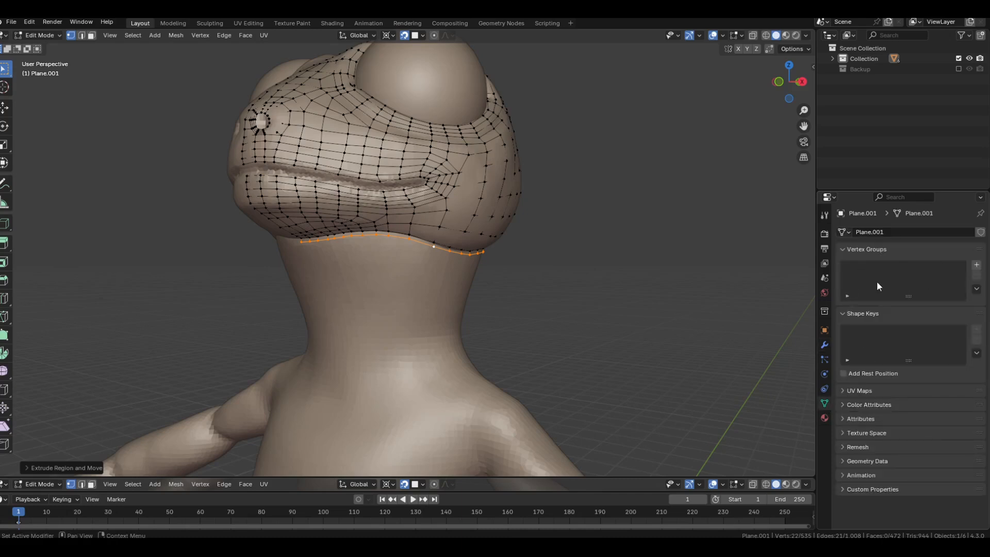
click(977, 265)
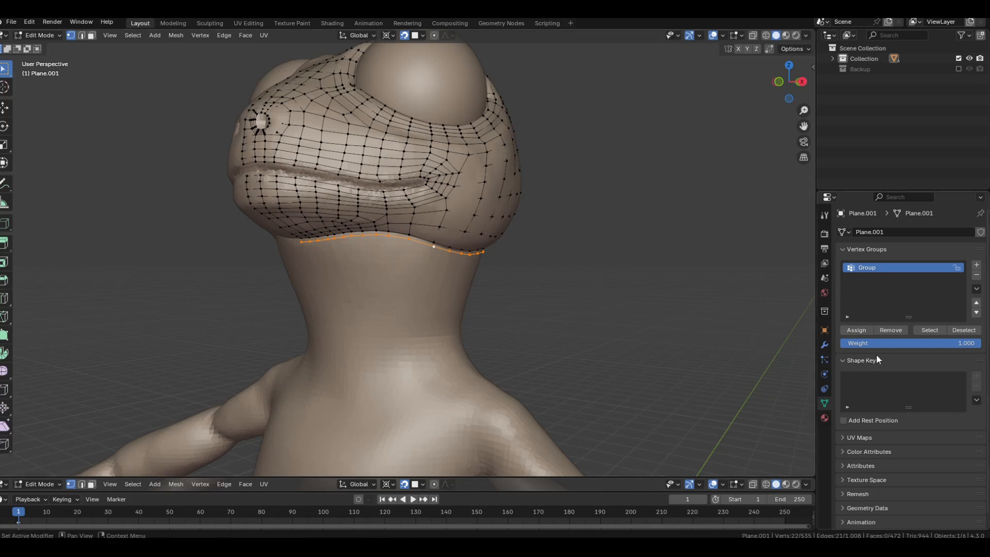
click(825, 345)
click(913, 316)
click(922, 334)
middle_drag(585, 283, 538, 276)
key(Tab)
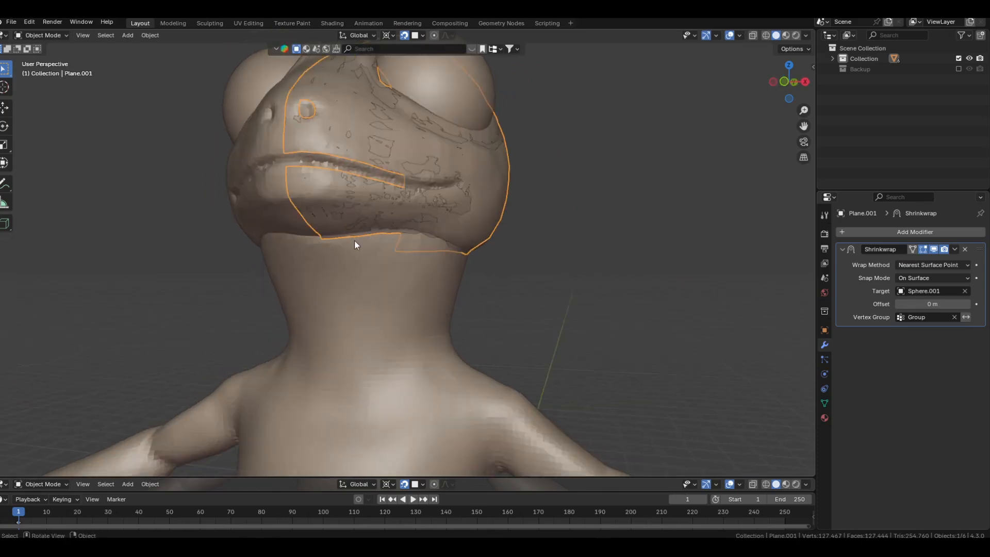
middle_drag(437, 246, 482, 266)
key(Tab)
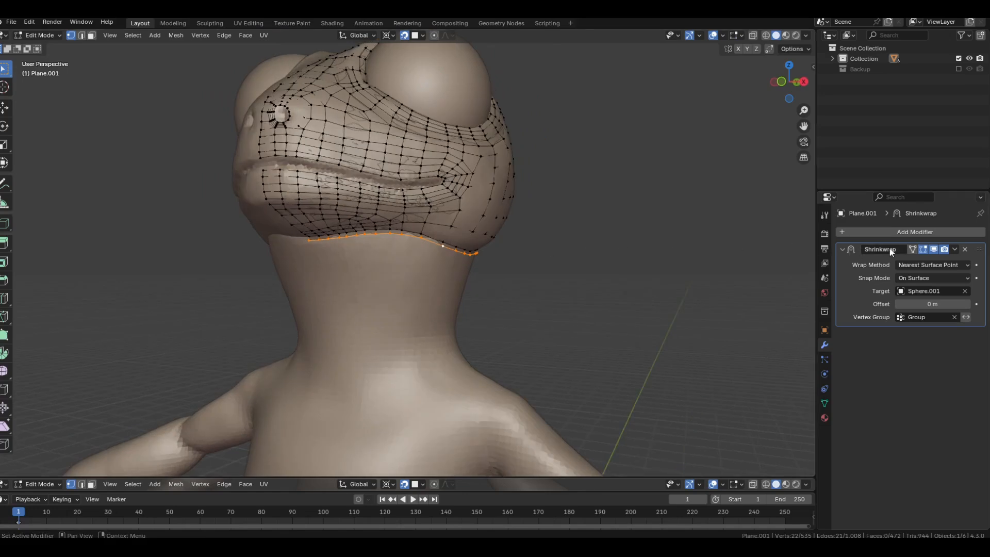
Step: Show the Shrinkwrap result on the edit cage and extrude the neck edge about 0.5 m down along global Z
scroll(590, 250, down, 3)
key(g)
key(z)
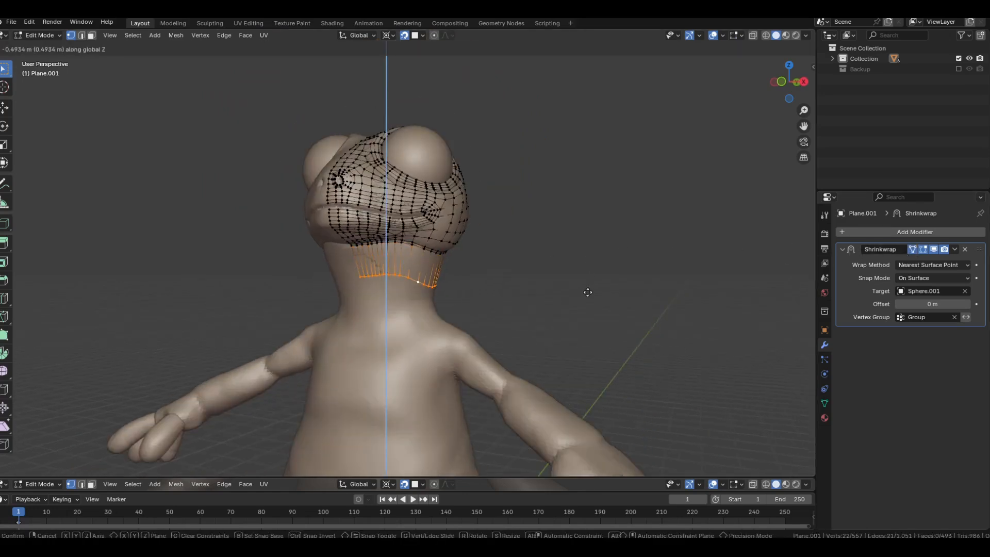
click(591, 294)
middle_drag(592, 293, 531, 281)
key(KP_3)
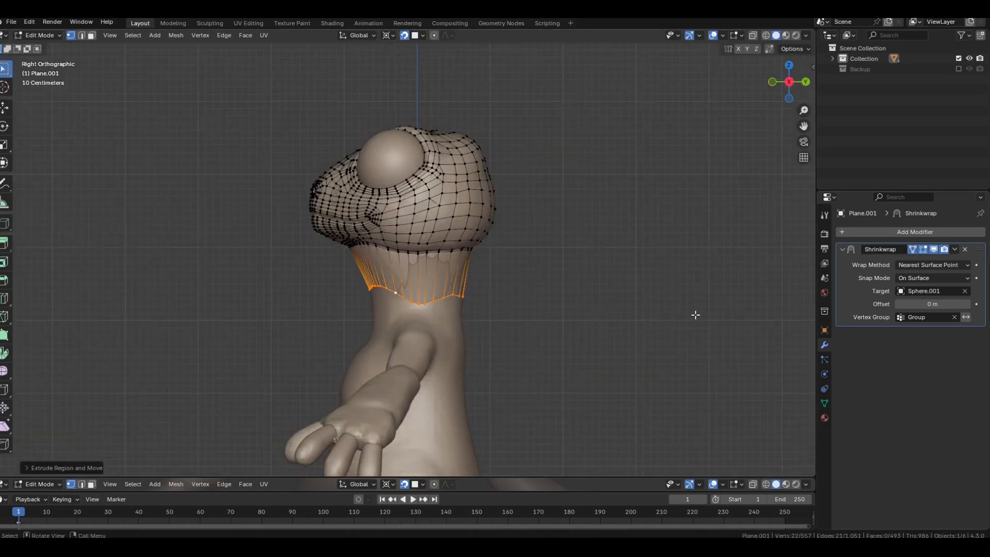
scroll(702, 319, up, 2)
key(s)
key(z)
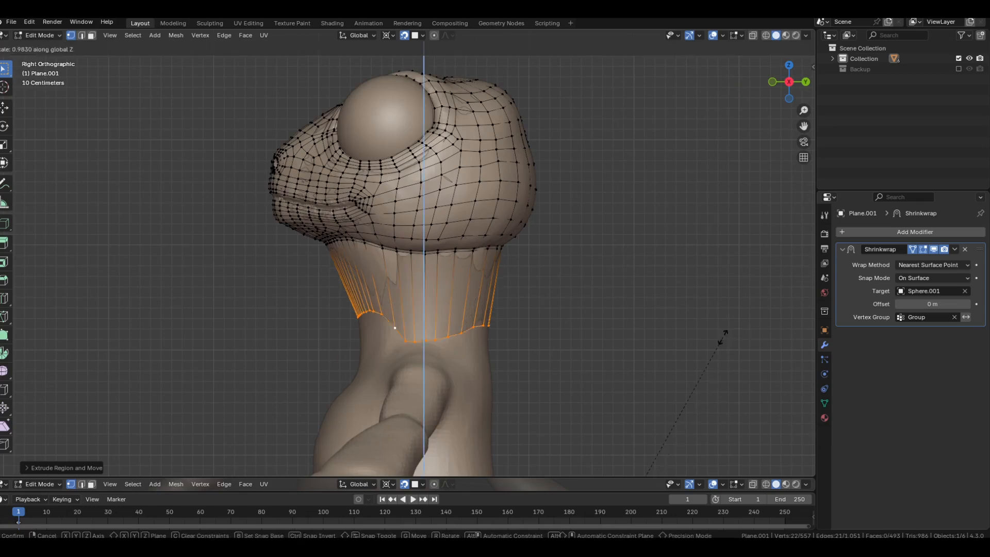
right_click(721, 341)
Step: Change the transform pivot point and scale the lower neck loop repeatedly along global Z until it is nearly flat
scroll(670, 317, down, 4)
key(period)
click(475, 274)
scroll(541, 272, up, 3)
key(s)
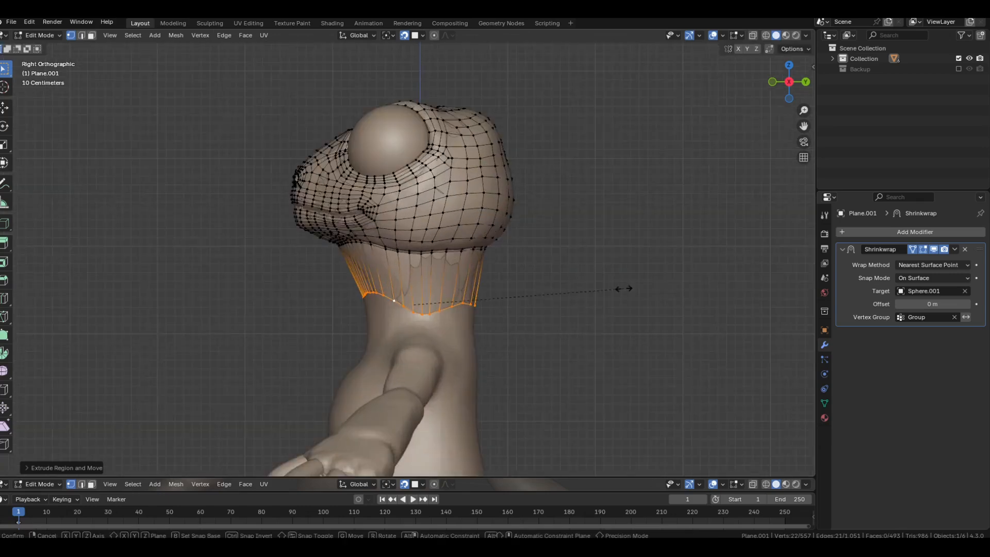
key(z)
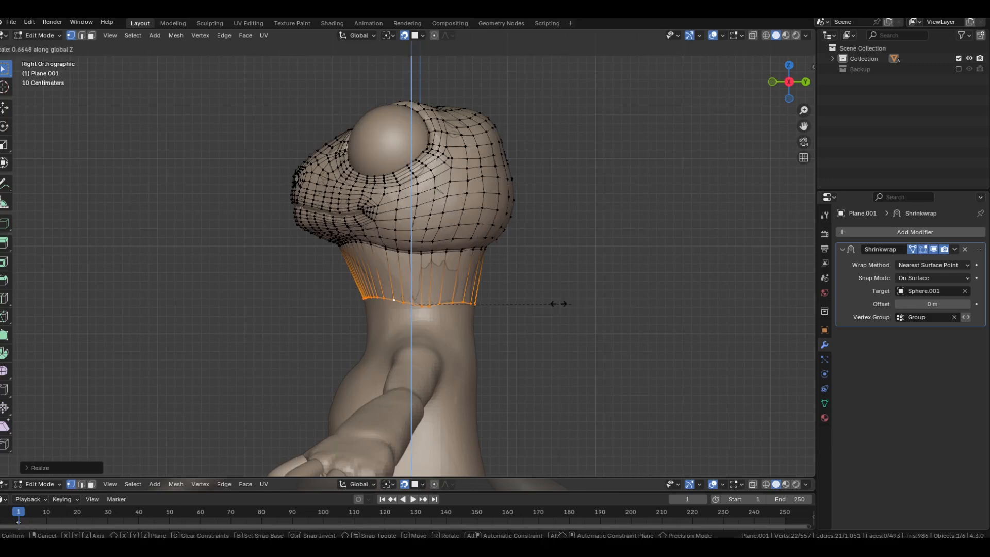
click(581, 304)
key(s)
key(z)
click(489, 308)
key(s)
key(z)
click(491, 303)
key(s)
key(z)
click(479, 307)
Step: Extrude the flattened neck loop further down along global Z to the base of the neck
middle_drag(480, 305, 517, 261)
scroll(517, 261, down, 1)
scroll(517, 261, up, 3)
key(e)
key(z)
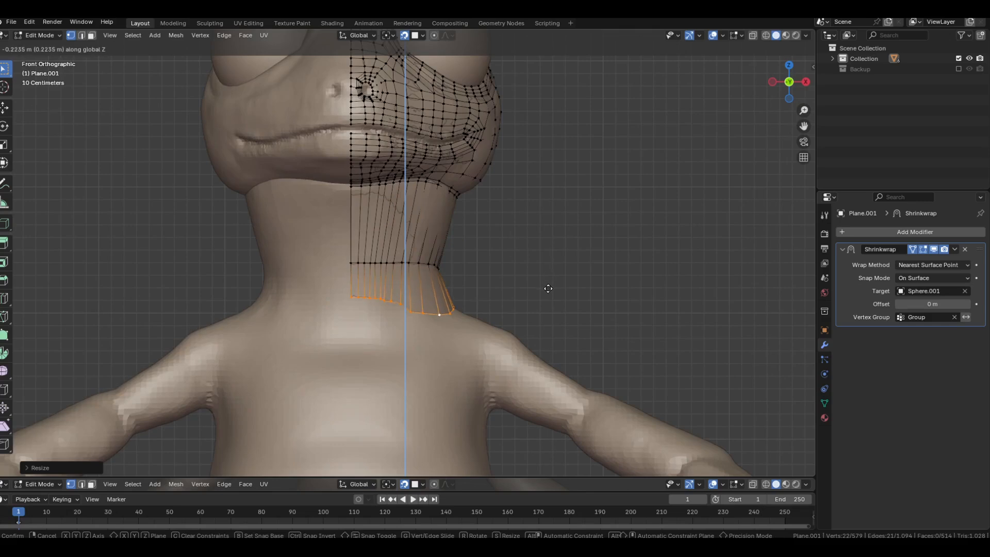
click(620, 312)
Step: Rotate the new bottom loop in the front view to slope up towards the shoulder, and adjust its height along global Z
key(r)
click(625, 261)
key(g)
key(z)
click(627, 274)
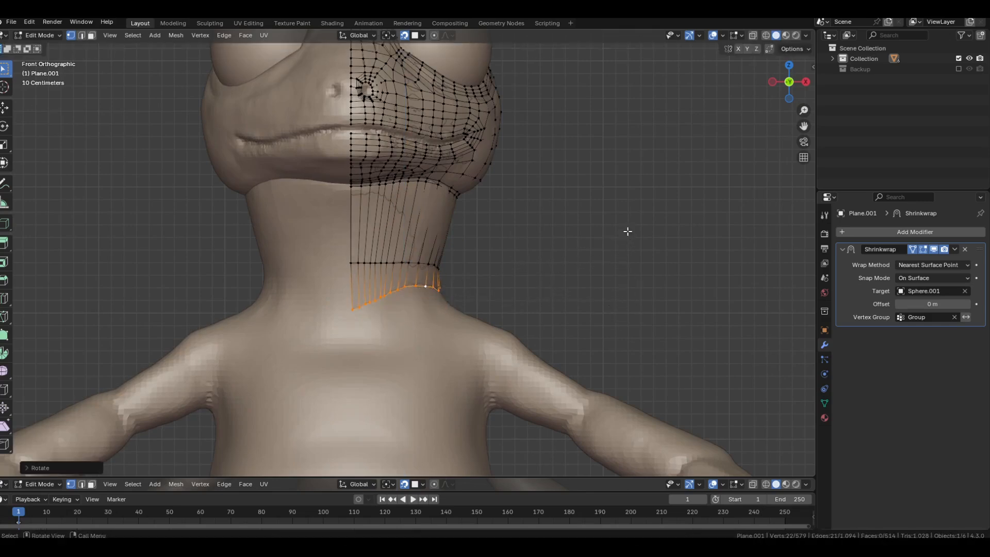
Step: Add one centred loop cut around the upper band of neck faces
middle_drag(627, 244, 477, 243)
key(Tab)
scroll(506, 249, up, 3)
key(Tab)
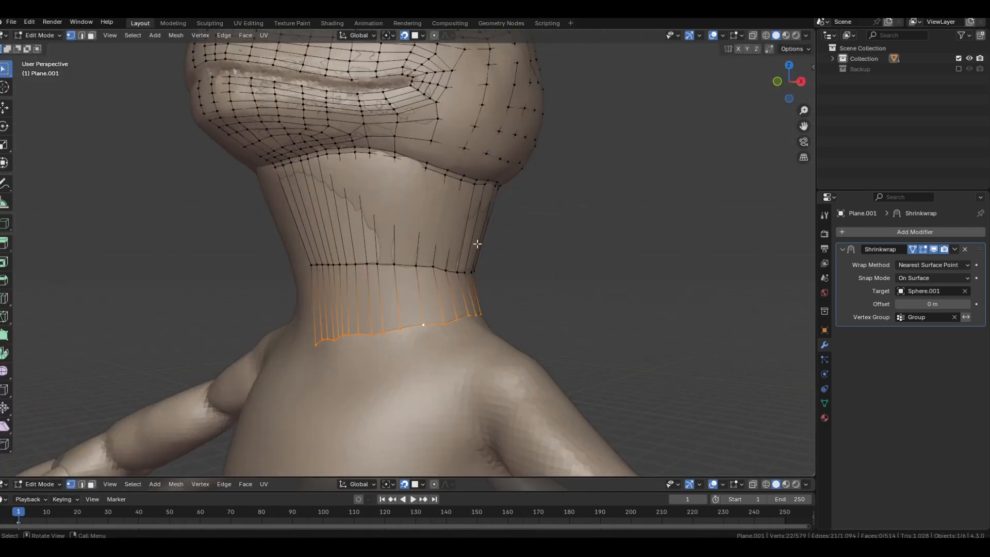
key(ctrl+r)
click(398, 209)
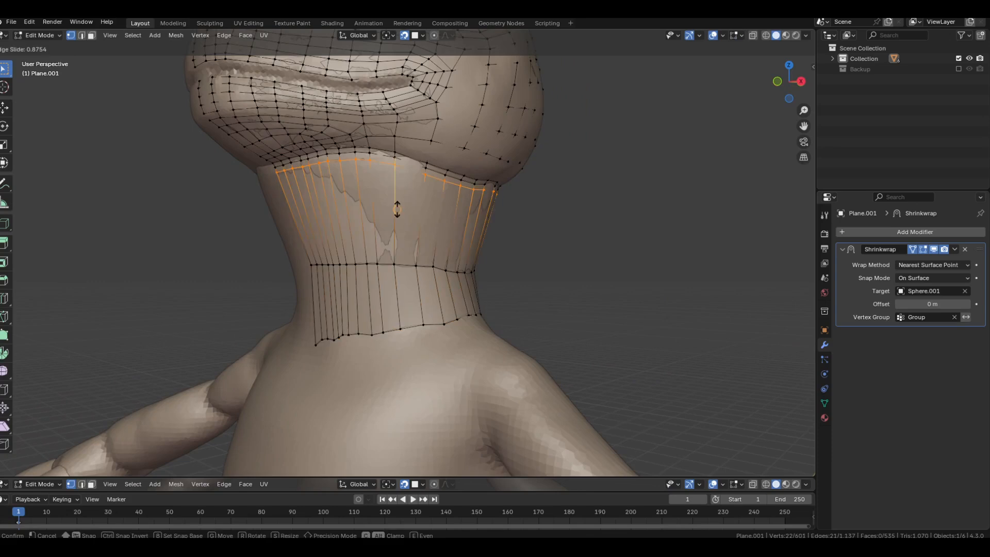
right_click(397, 210)
scroll(397, 210, down, 4)
click(525, 252)
Step: Duplicate the Shrinkwrap modifier in Object Mode, apply the original, and return to Edit Mode
middle_drag(526, 252, 585, 255)
scroll(434, 273, up, 1)
middle_drag(433, 273, 582, 250)
scroll(581, 250, up, 2)
key(Tab)
key(shift+d)
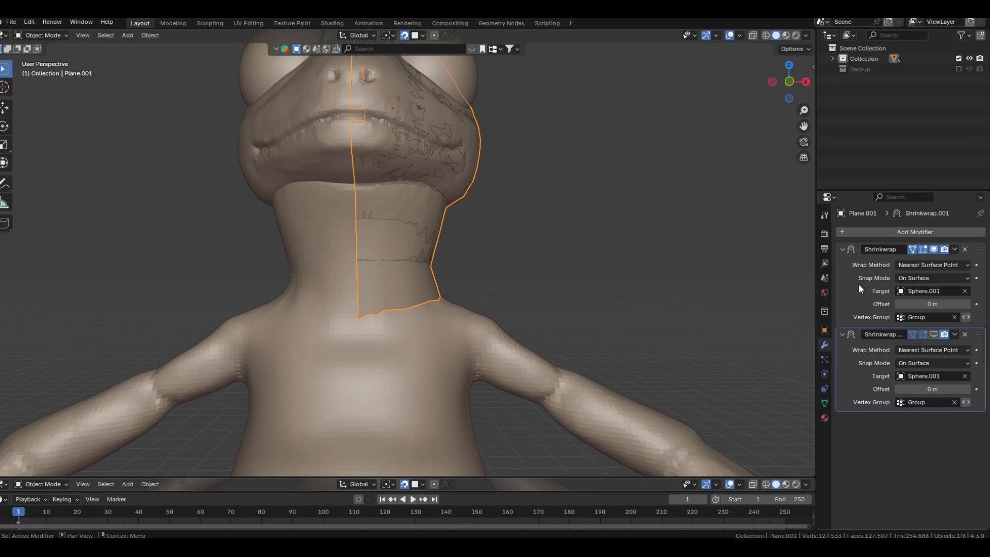
key(ctrl+a)
key(Tab)
Step: Move the uneven front vertices of the neck's bottom edge into a smoother line along the body surface
middle_drag(532, 247, 421, 267)
scroll(416, 241, up, 1)
scroll(428, 285, up, 5)
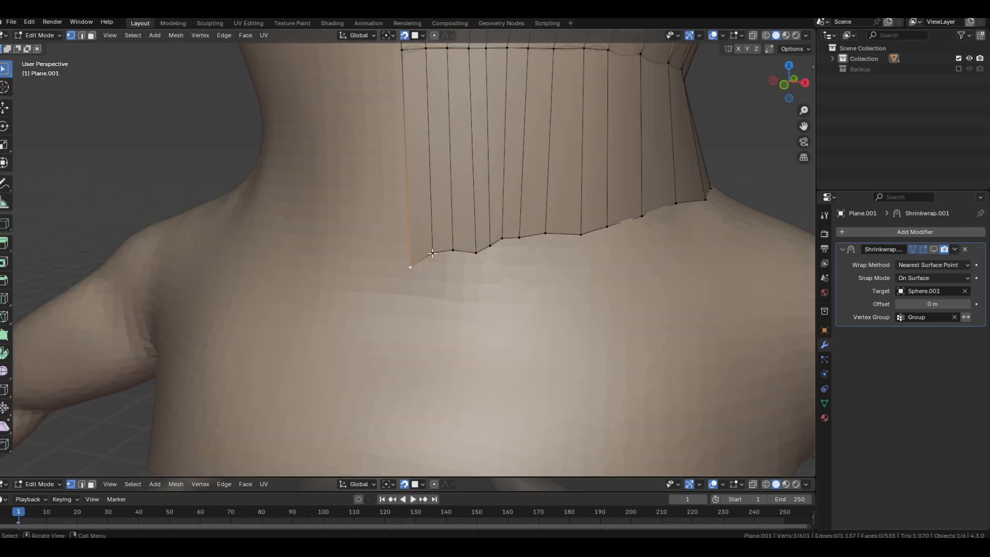
click(490, 248)
key(g)
middle_drag(489, 248, 573, 265)
click(609, 242)
middle_drag(636, 296, 688, 276)
scroll(636, 268, down, 9)
click(577, 238)
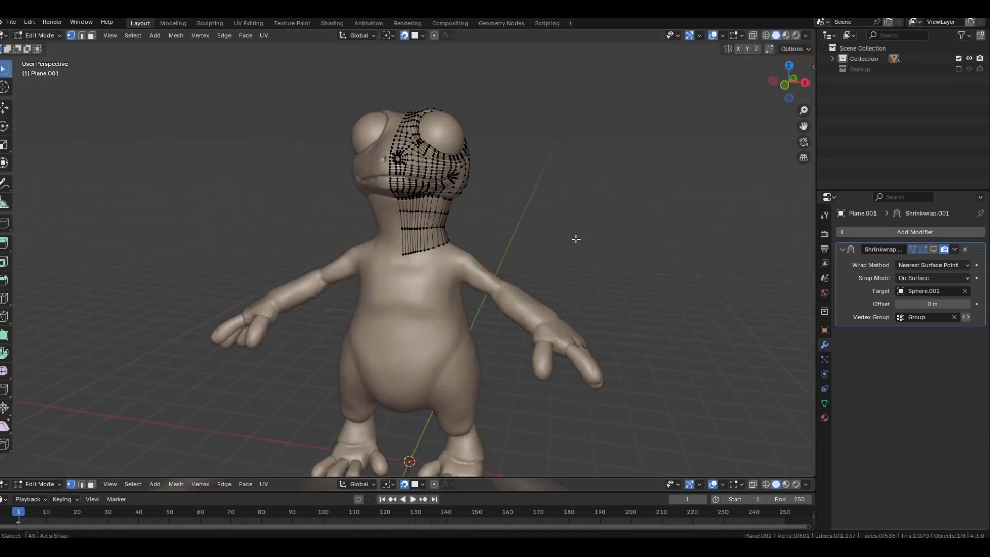
Step: Examine the neck's bottom edge and the spacing of its edge lines above the chest
scroll(463, 266, up, 8)
middle_drag(457, 267, 452, 241)
scroll(452, 242, up, 2)
middle_drag(655, 261, 569, 274)
middle_drag(395, 279, 427, 276)
scroll(489, 261, up, 2)
middle_drag(430, 269, 456, 265)
scroll(336, 268, up, 2)
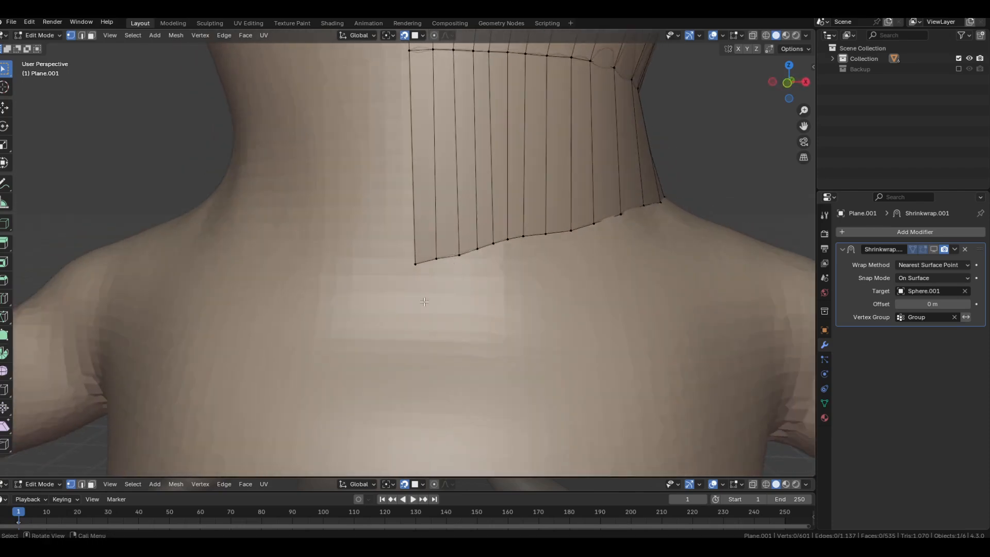
scroll(493, 190, down, 2)
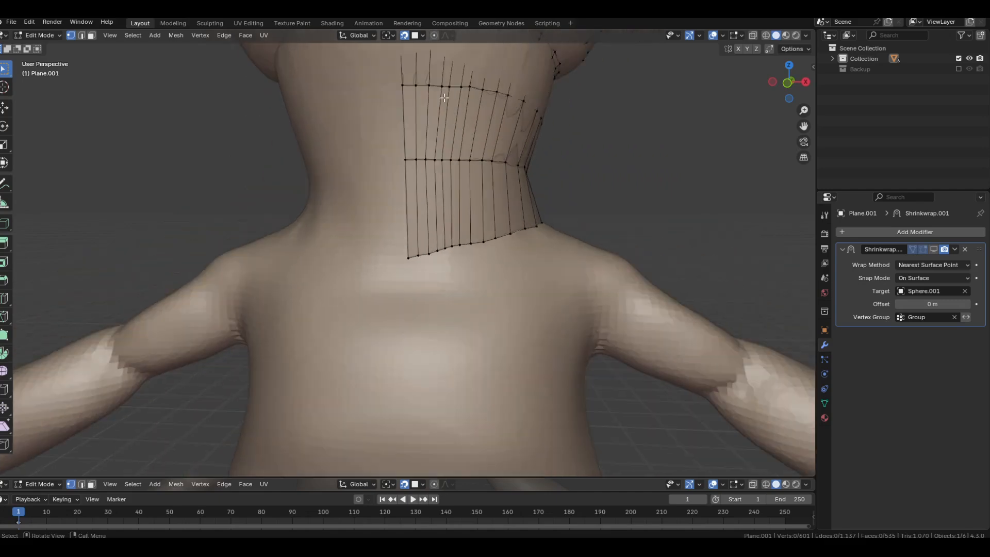
Step: Extrude the three frontmost bottom vertices of the neck down onto the chest, and extend the third one across to the centre line
scroll(445, 263, up, 2)
scroll(431, 302, up, 3)
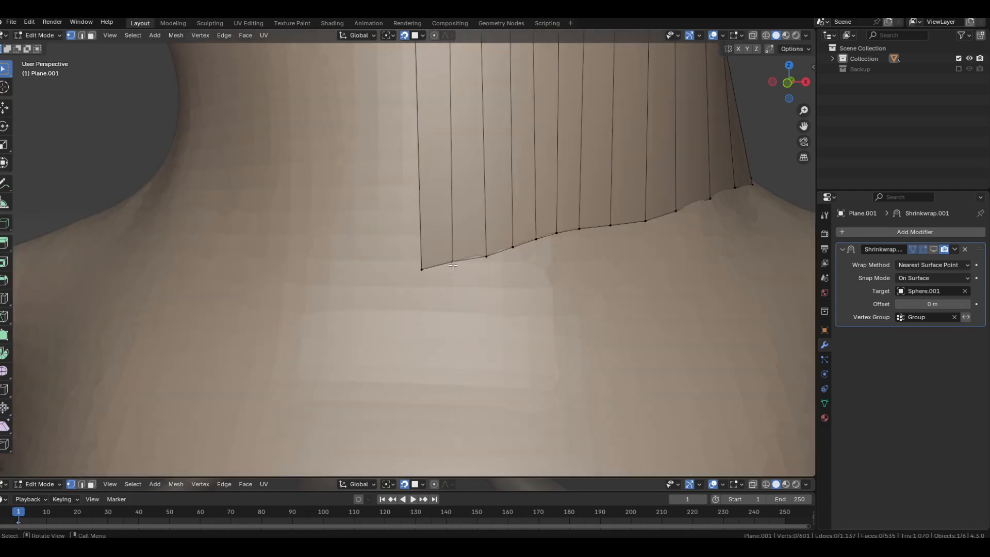
click(421, 273)
key(e)
key(shift+x)
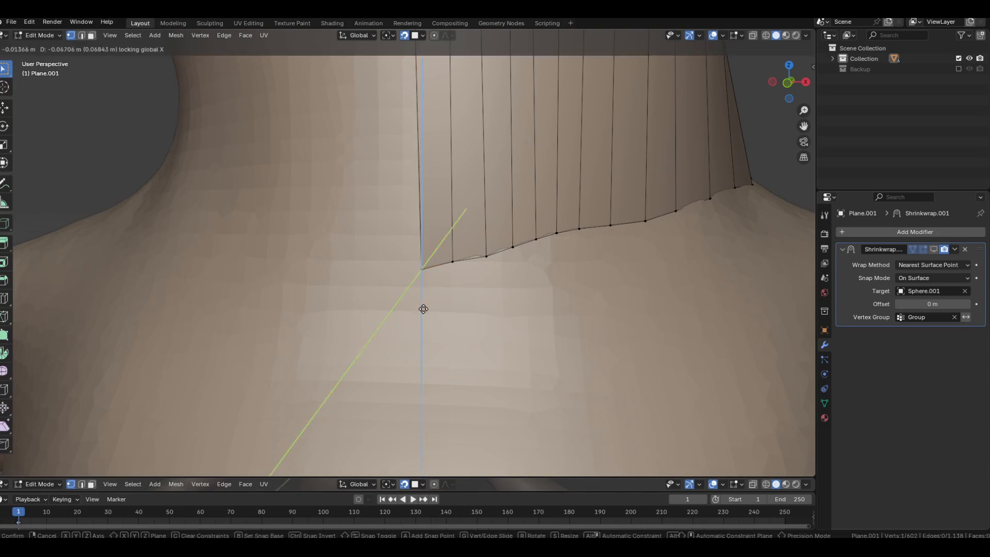
click(421, 309)
click(452, 263)
key(e)
click(451, 304)
click(486, 256)
key(e)
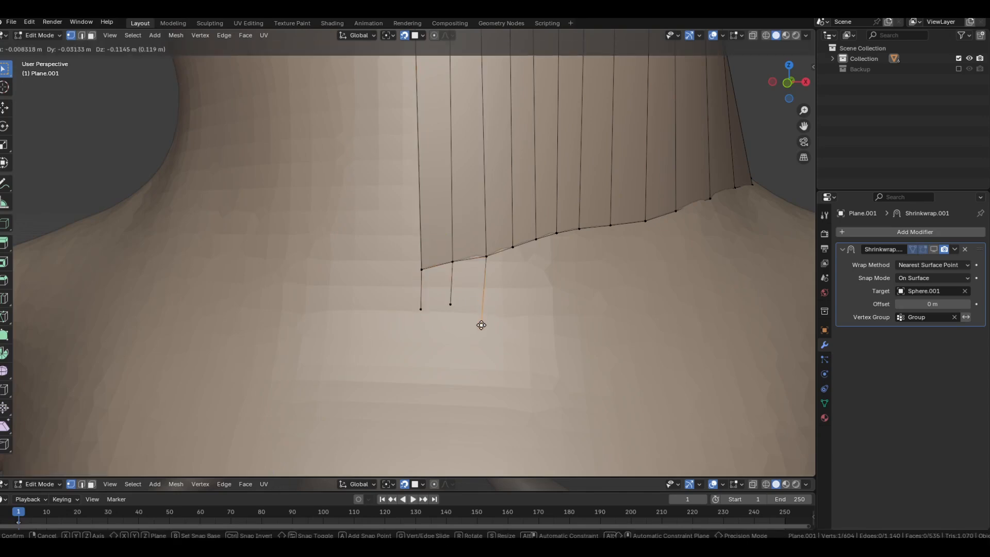
click(481, 324)
key(e)
click(421, 342)
Step: Fill the gaps between the extruded chest vertices with three quad faces that turn the third edge line into the centre
click(430, 265)
shift+click(452, 262)
shift+click(451, 303)
shift+click(422, 310)
key(f)
click(453, 263)
shift+click(487, 260)
key(f)
key(f)
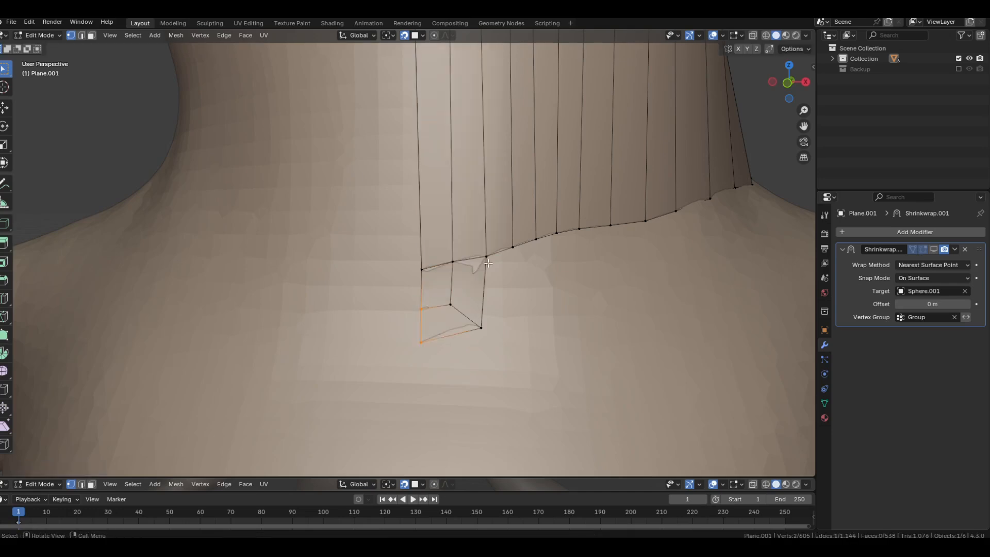
scroll(536, 304, down, 3)
click(512, 300)
middle_drag(512, 300, 487, 298)
scroll(438, 286, up, 2)
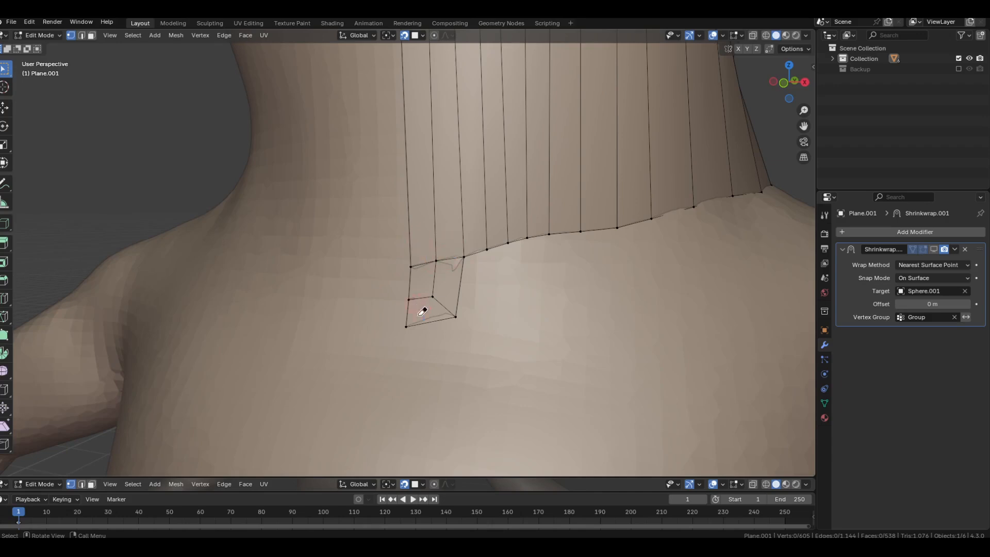
Step: Extrude the fourth and fifth bottom vertices of the neck down onto the chest, and extend the fifth one back towards the centre
scroll(423, 311, down, 3)
middle_drag(422, 311, 427, 281)
scroll(422, 277, up, 2)
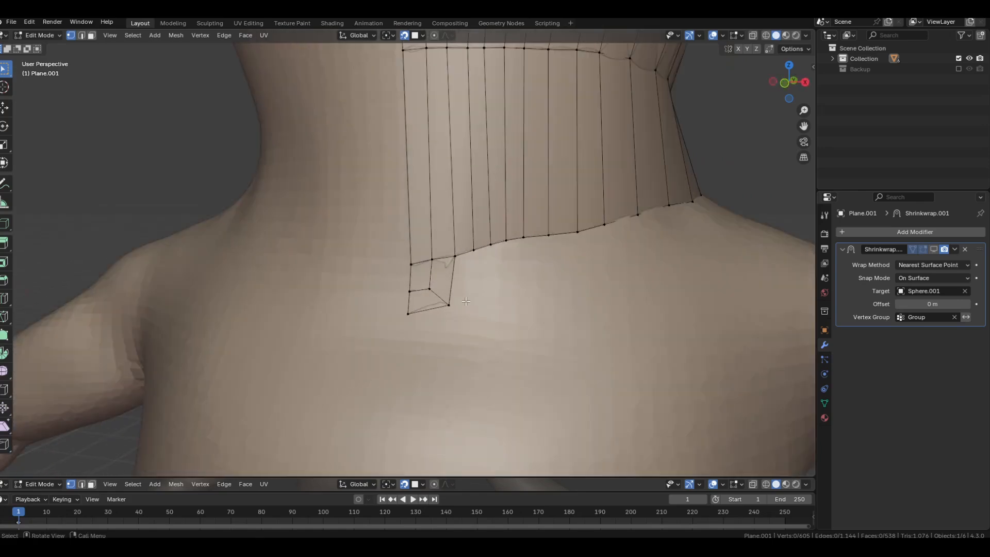
key(e)
click(471, 301)
click(494, 253)
key(e)
click(494, 325)
key(e)
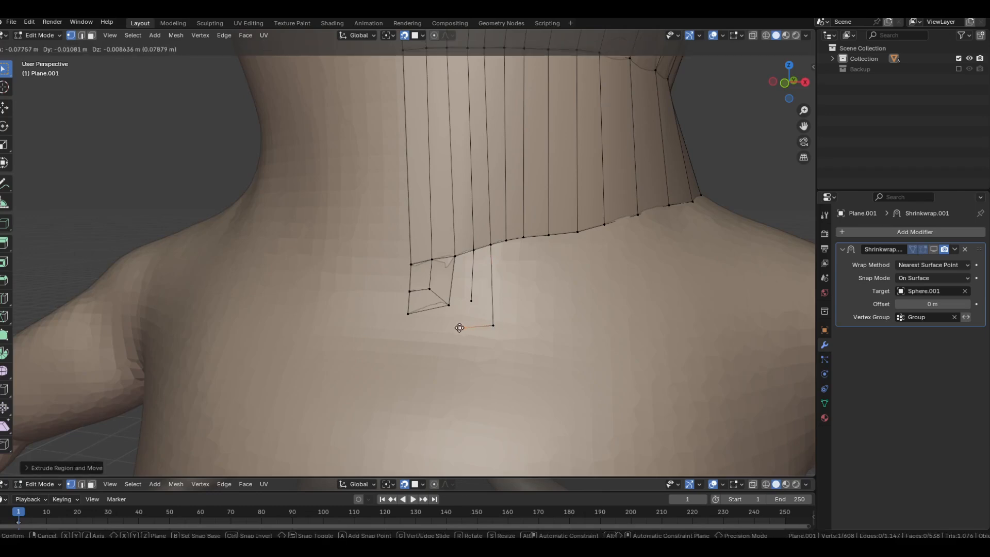
click(459, 328)
Step: Fill the gaps between the third, fourth and fifth edge lines below the neck with three quad faces
click(456, 258)
shift+click(473, 251)
key(f)
click(474, 251)
shift+click(490, 247)
key(f)
key(f)
Step: Extrude the lowest chest vertex across to the centre line, fill the quad above it, and adjust the centre vertex's position
click(459, 332)
key(e)
click(413, 339)
click(449, 307)
shift+click(459, 330)
key(f)
scroll(446, 336, down, 1)
click(412, 327)
click(409, 324)
middle_drag(413, 322, 393, 323)
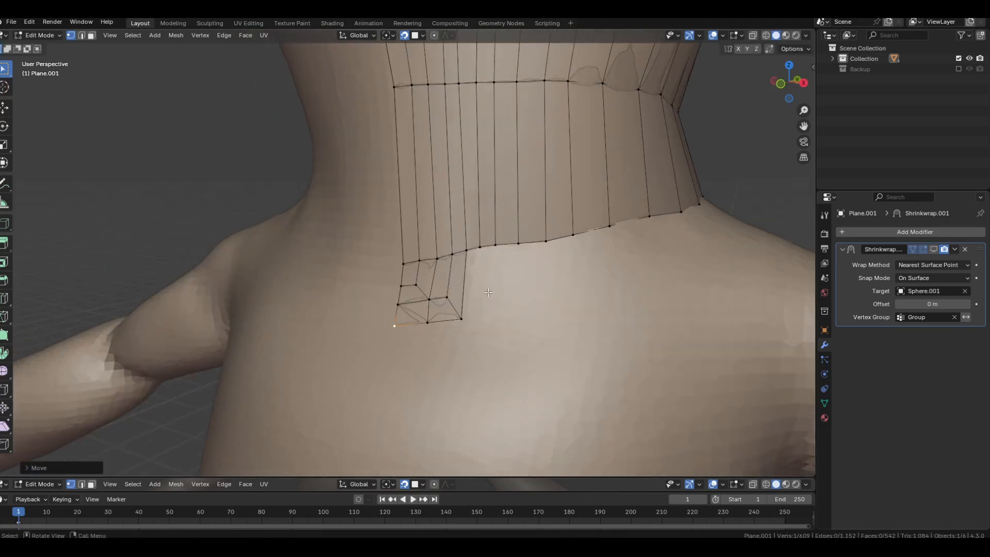
scroll(504, 256, up, 2)
click(498, 247)
key(e)
click(509, 330)
click(517, 245)
key(e)
click(540, 322)
key(x)
click(518, 330)
Step: Extrude a chain of edges from the chest patch's outer corner along the chest, parallel to the neck's bottom edge
click(485, 331)
key(e)
click(507, 325)
key(e)
click(535, 320)
key(e)
click(615, 301)
scroll(618, 299, down, 2)
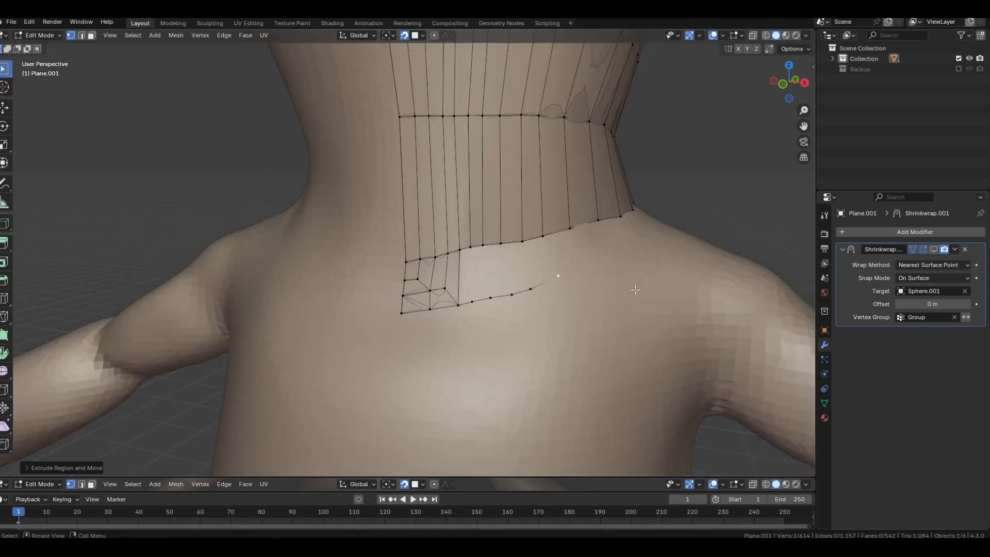
Step: Continue extruding the edge chain around the side of the neck over the shoulder, one vertex below each edge line
middle_drag(634, 287, 583, 286)
key(e)
click(579, 286)
key(e)
click(623, 275)
scroll(515, 302, up, 2)
key(e)
click(532, 364)
key(e)
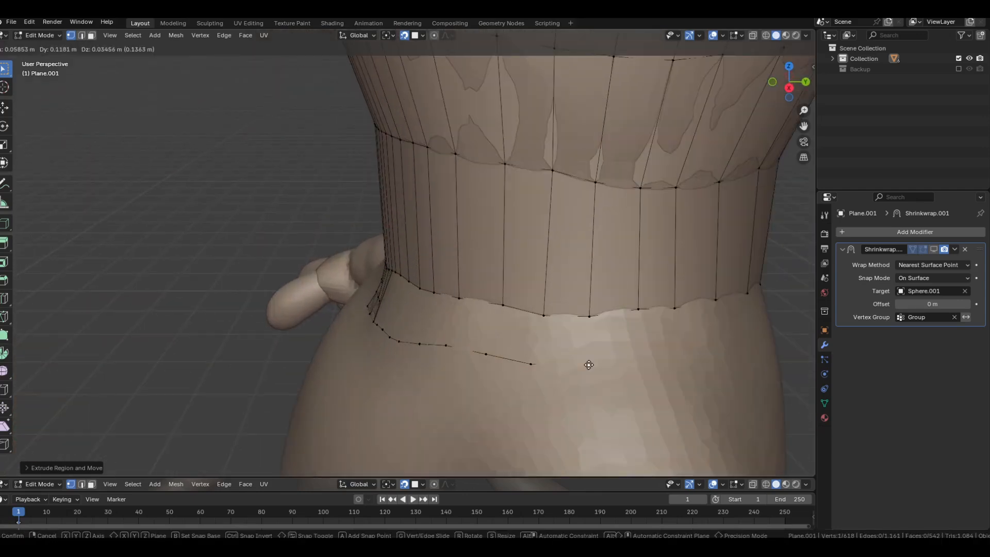
click(589, 362)
right_click(591, 363)
key(q)
click(607, 318)
key(e)
click(639, 357)
Step: Extrude the edge chain along the upper back to the centre line and move its vertices into place beneath the neck's edge lines
middle_drag(638, 355, 548, 340)
key(e)
click(495, 340)
key(e)
click(453, 340)
key(e)
click(394, 350)
key(e)
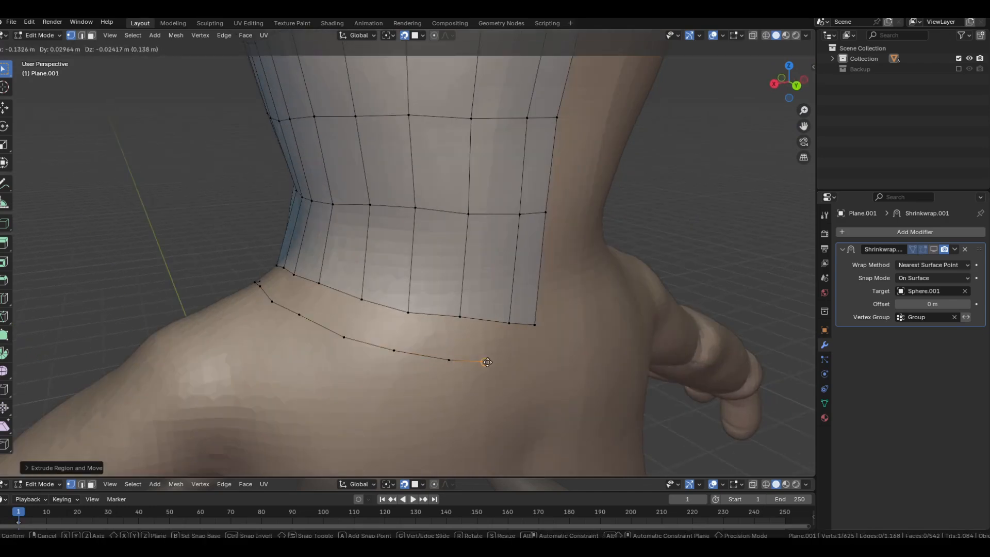
click(449, 360)
key(e)
click(494, 363)
key(g)
key(shift+x)
click(535, 365)
Step: Fill the first quads between the neck's bottom edge and the new edge chain, starting at the back centre line
shift+click(509, 323)
shift+click(534, 325)
shift+click(494, 363)
key(f)
click(494, 363)
key(f)
key(f)
key(f)
key(f)
Step: Fill the remaining gap between the neck's bottom edge and the edge chain with quads around the shoulder to the chest
middle_drag(390, 331, 501, 338)
scroll(502, 338, down, 3)
key(f)
key(f)
key(f)
key(f)
key(f)
key(f)
key(f)
key(f)
key(f)
key(f)
key(f)
key(f)
click(501, 338)
middle_drag(446, 304, 474, 309)
scroll(474, 309, up, 3)
drag(474, 309, 505, 308)
scroll(567, 284, down, 4)
Step: Select the centre-line edge loop, change the pivot point, and scale the loop to 0 along X
key(Tab)
mouse_move(587, 273)
middle_down()
mouse_move(563, 246)
mouse_move(608, 255)
mouse_move(545, 284)
mouse_move(572, 281)
middle_up()
key(Tab)
scroll(582, 242, down, 3)
alt+click(399, 244)
shift+middle_drag(559, 234, 575, 194)
scroll(583, 190, down, 1)
key(period)
click(669, 188)
scroll(655, 184, up, 1)
key(s)
key(x)
key(0)
key(Return)
Step: Leave Edit Mode and duplicate the Shrinkwrap modifier, keeping one copy enabled in the viewport
key(Tab)
middle_drag(606, 202, 543, 237)
scroll(542, 238, up, 2)
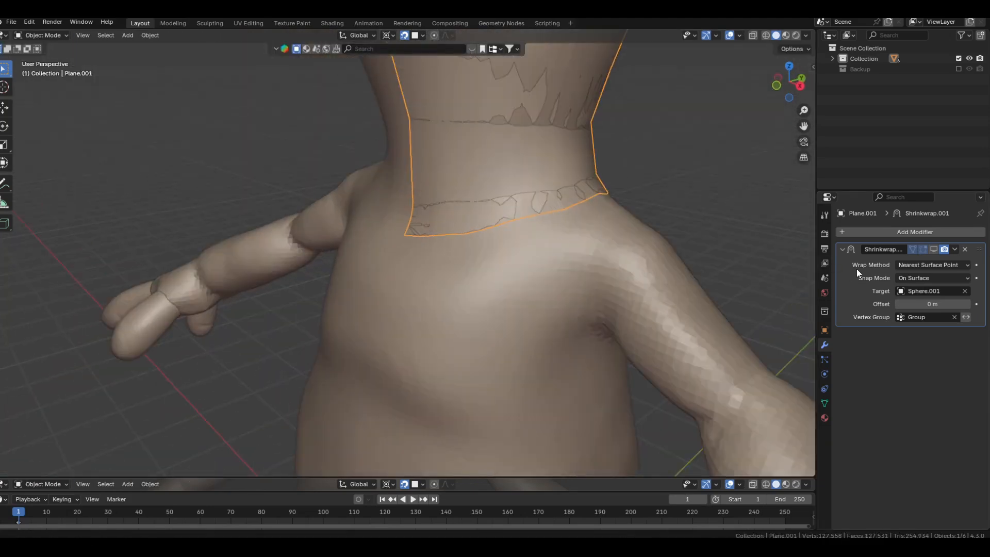
key(shift+d)
scroll(506, 259, up, 1)
Step: Switch to Sculpt Mode and turn on the In Front display option for the retopology mesh
key(ctrl+Tab)
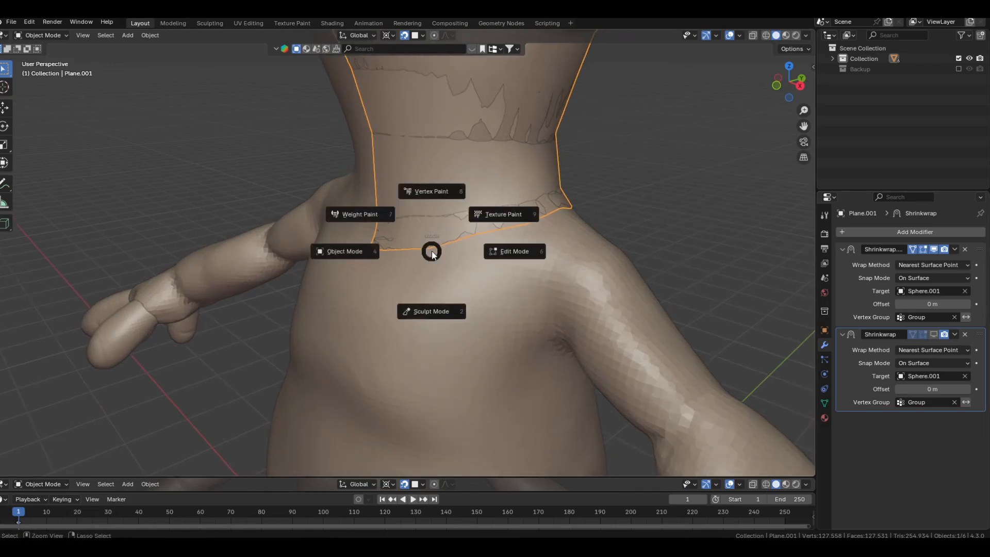
click(433, 300)
mouse_move(433, 300)
middle_down()
mouse_move(453, 258)
mouse_move(490, 254)
mouse_move(460, 250)
middle_up()
scroll(453, 258, up, 1)
key(shift+z)
key(shift+z)
click(824, 330)
scroll(883, 393, down, 3)
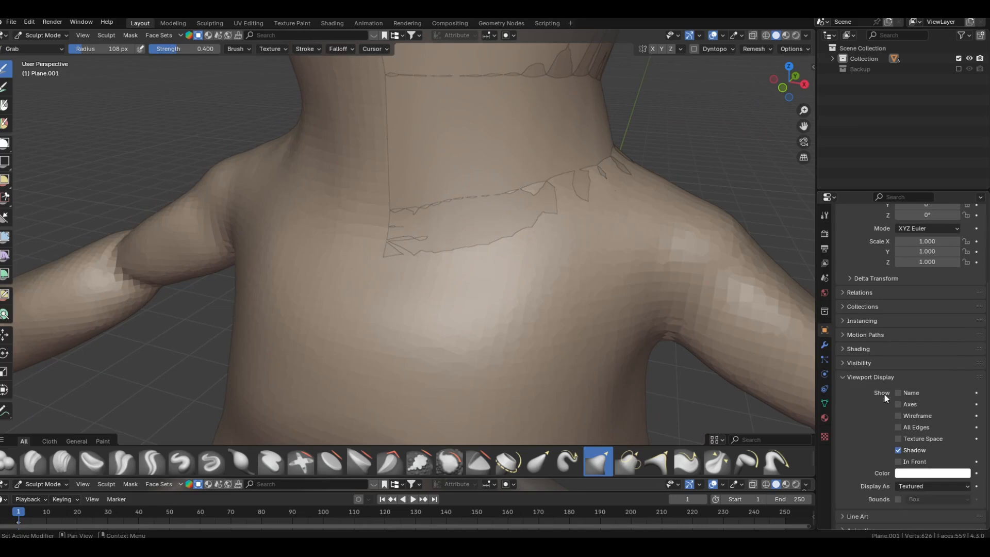
click(898, 462)
Step: Even out the new strip at the neck's base near the shoulder and chest with the Grab brush
scroll(449, 263, up, 1)
key(q)
click(435, 257)
key(q)
click(435, 255)
key(q)
click(454, 255)
drag(581, 210, 574, 219)
drag(629, 202, 605, 211)
drag(523, 232, 527, 223)
mouse_move(590, 292)
middle_down()
mouse_move(452, 359)
mouse_move(335, 328)
mouse_move(356, 319)
middle_up()
scroll(429, 368, down, 3)
scroll(357, 320, up, 3)
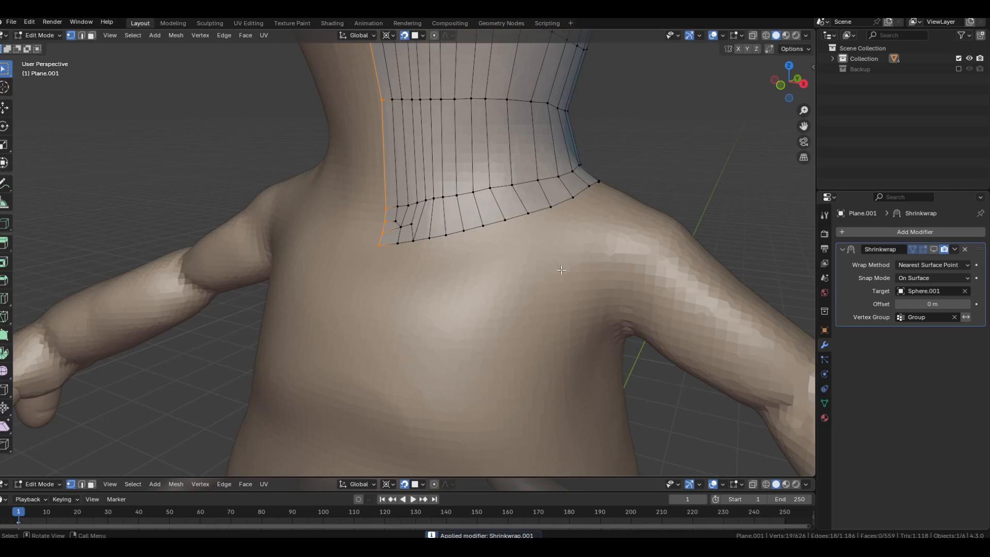
Step: Duplicate the Shrinkwrap modifier again, enable the first copy in the viewport and Edit Mode, and return to editing the mesh in front view
click(561, 269)
scroll(567, 268, down, 5)
middle_drag(579, 267, 562, 214)
scroll(563, 214, up, 3)
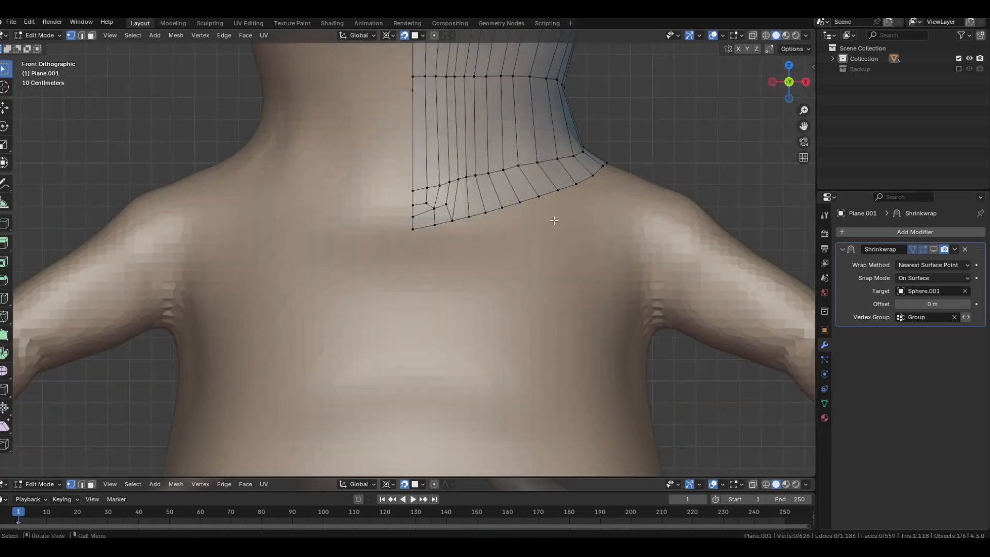
key(Tab)
key(shift+d)
drag(912, 249, 942, 251)
key(Tab)
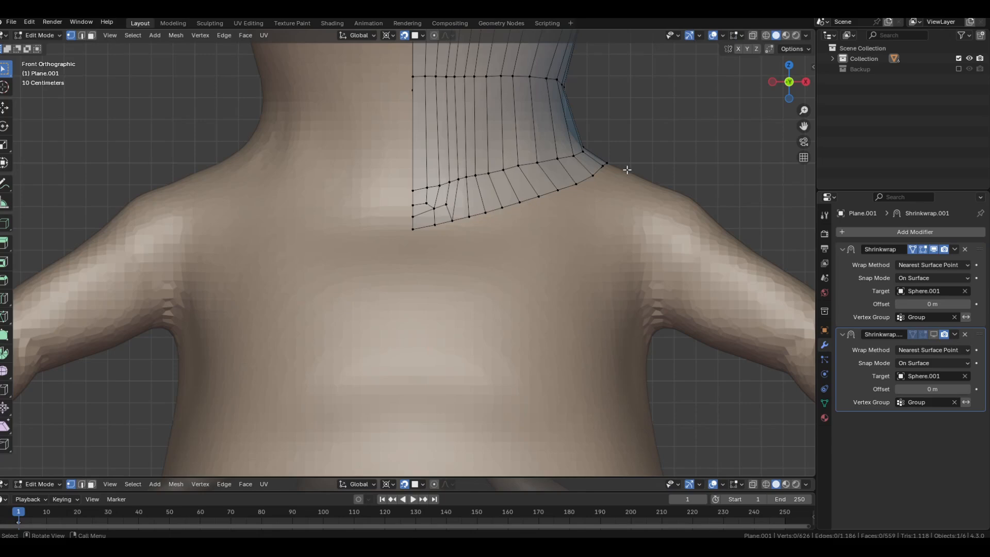
Step: Extrude the mesh's whole bottom edge loop down over the chest and shoulder
key(g)
key(z)
click(693, 210)
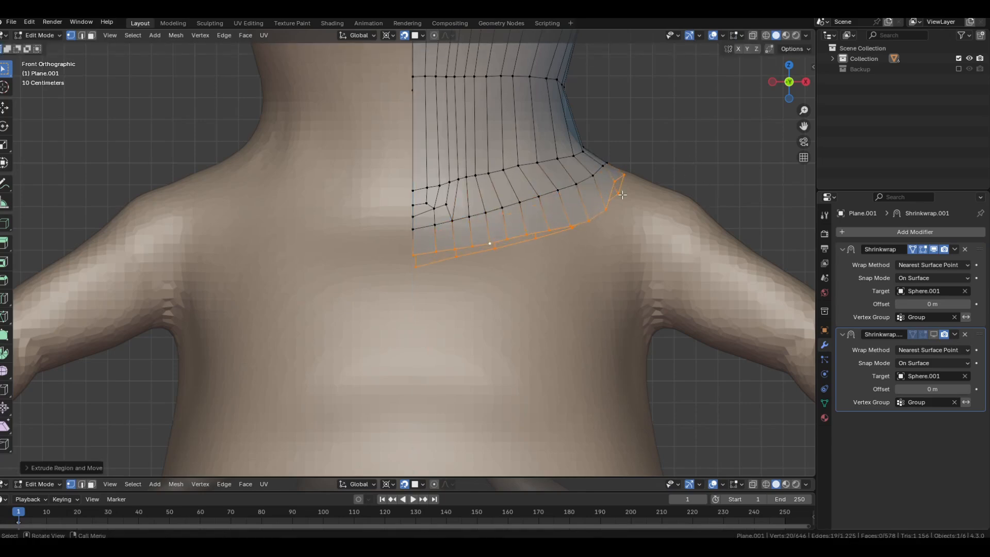
Step: Apply the first Shrinkwrap modifier to the extruded chest strip and return to editing the mesh
middle_drag(691, 210, 641, 243)
key(Tab)
key(ctrl+a)
key(Tab)
Step: Reposition individual vertices along the new strip's bottom edge around the shoulder to even out their spacing
middle_drag(688, 286, 465, 340)
key(g)
click(654, 287)
key(g)
click(592, 352)
key(g)
click(465, 366)
click(465, 339)
key(g)
click(450, 337)
click(490, 332)
key(g)
click(483, 332)
key(g)
click(466, 289)
Step: Move single edge vertices across the chest so the strip's lower boundary follows a smooth curve
middle_drag(466, 289, 572, 320)
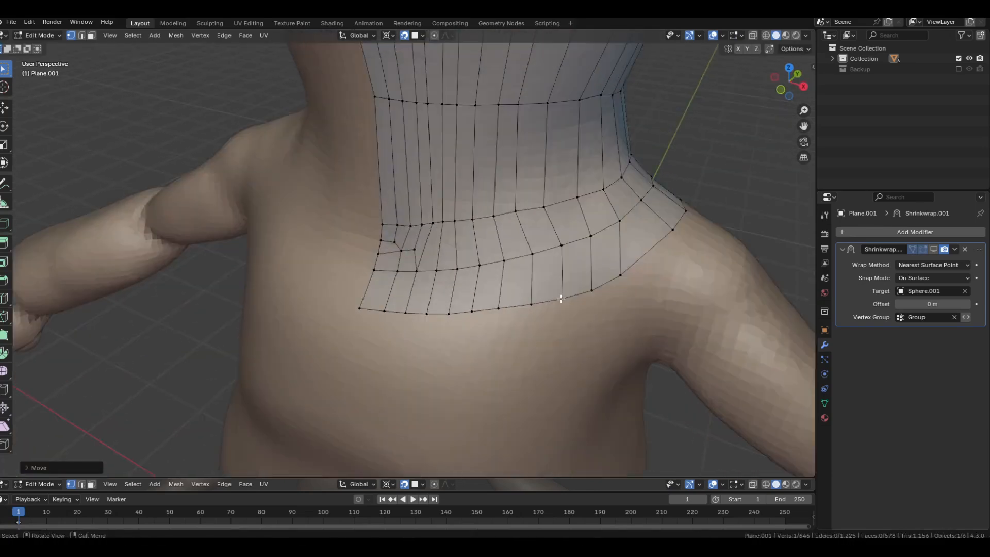
click(565, 332)
key(g)
click(596, 321)
click(531, 340)
key(g)
click(464, 335)
middle_drag(464, 336, 508, 283)
key(g)
click(488, 311)
click(456, 317)
key(g)
click(465, 315)
Step: Examine the adjusted loop over the chest and shoulder from the front, the top and oblique angles
scroll(445, 318, down, 3)
key(KP_5)
key(KP_1)
scroll(548, 252, down, 4)
scroll(548, 242, up, 2)
middle_drag(556, 202, 542, 250)
scroll(593, 211, up, 4)
middle_drag(597, 208, 550, 159)
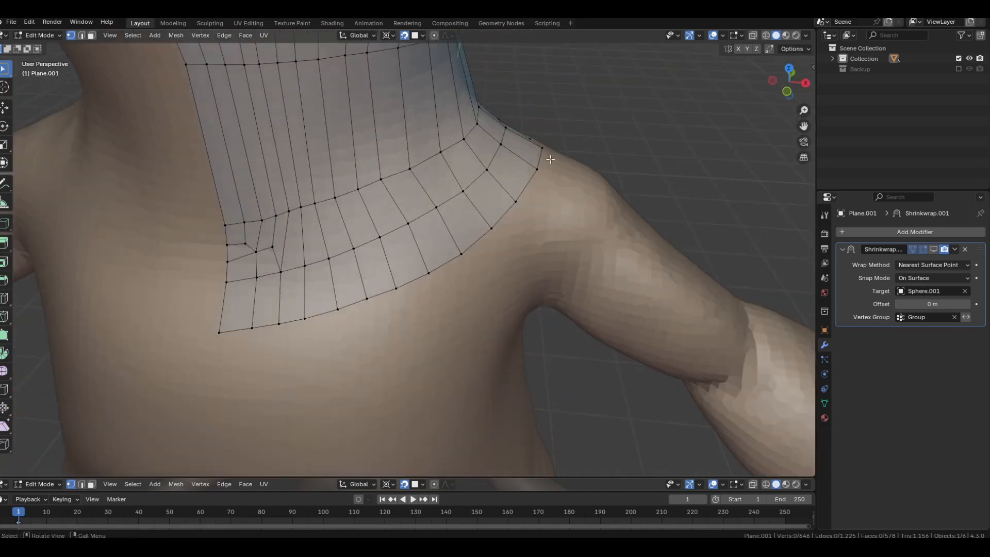
middle_drag(536, 221, 547, 194)
scroll(547, 293, down, 3)
middle_drag(547, 292, 513, 270)
scroll(504, 270, up, 2)
key(KP_7)
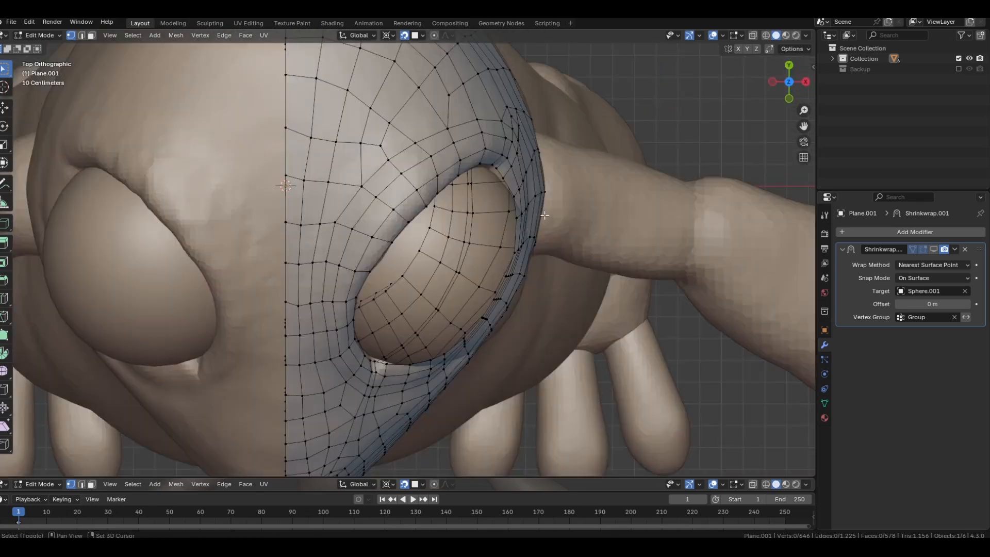
key(KP_1)
shift+middle_drag(518, 196, 480, 194)
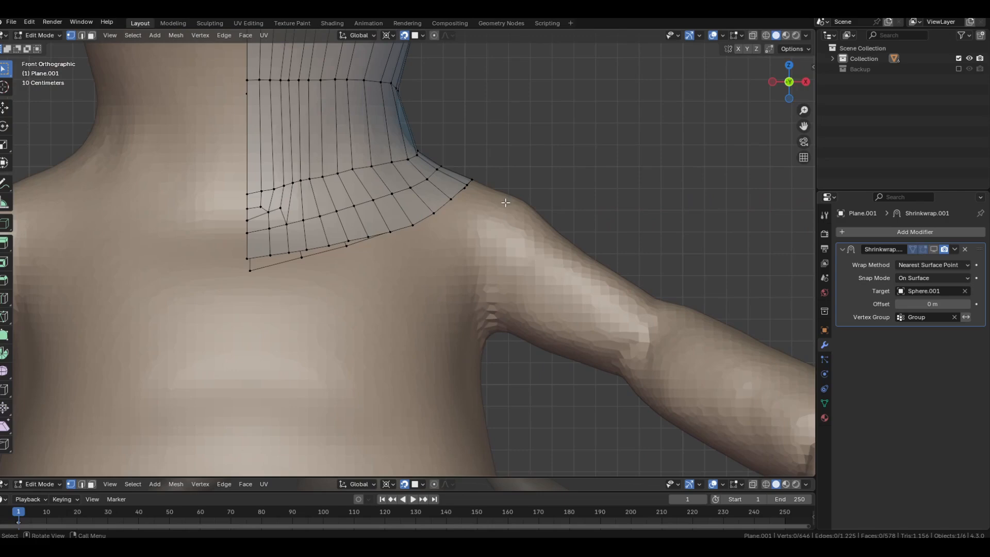
middle_drag(481, 227, 389, 286)
Step: Extrude a chain of vertices from the mesh edge on top of the shoulder down behind the arm to the armpit
middle_drag(321, 242, 485, 287)
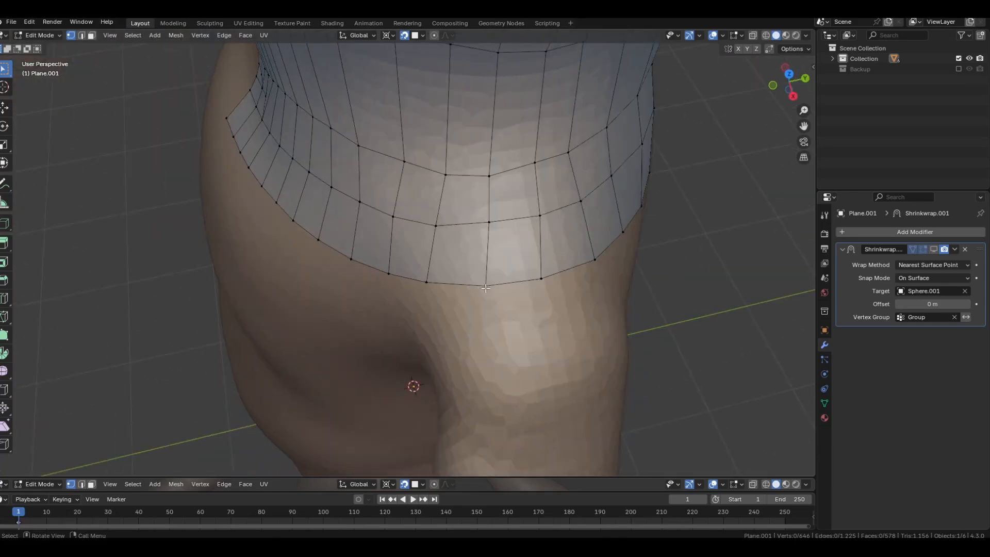
middle_drag(543, 314, 513, 326)
key(e)
click(555, 361)
key(e)
click(473, 331)
middle_drag(554, 361, 542, 340)
key(e)
key(e)
click(349, 280)
key(e)
click(347, 314)
key(e)
click(407, 309)
click(538, 323)
key(g)
click(527, 342)
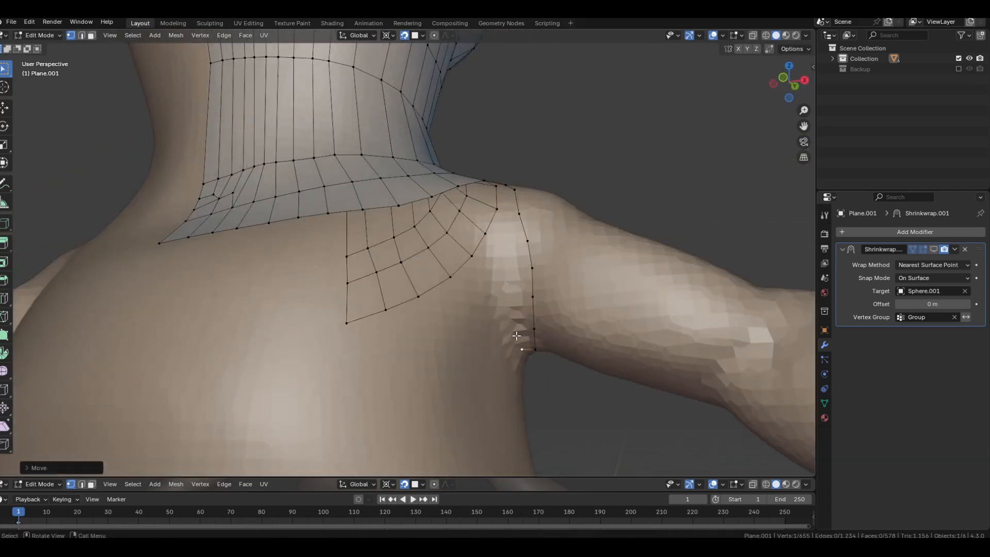
Step: Continue the vertex chain from the armpit up the front of the shoulder to complete the ring around the arm
key(e)
click(512, 329)
key(e)
click(517, 304)
middle_drag(518, 304, 503, 303)
key(e)
click(502, 284)
key(e)
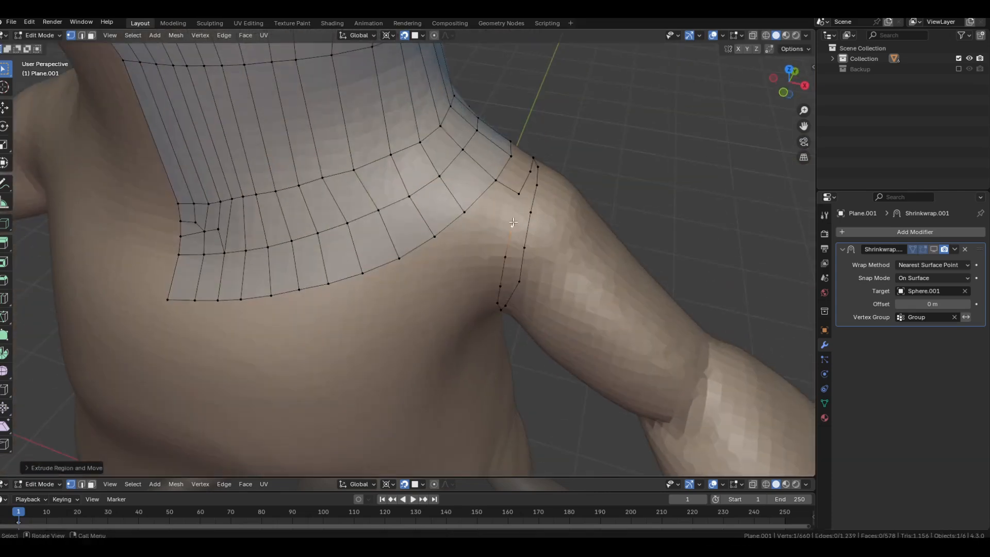
click(516, 217)
key(a)
click(500, 213)
shift+click(519, 233)
Step: Extrude a second vertex chain from the back of the shoulder down the body side of the arm ring
click(459, 241)
middle_drag(459, 240, 428, 274)
click(419, 263)
key(e)
click(433, 304)
key(e)
click(449, 338)
key(e)
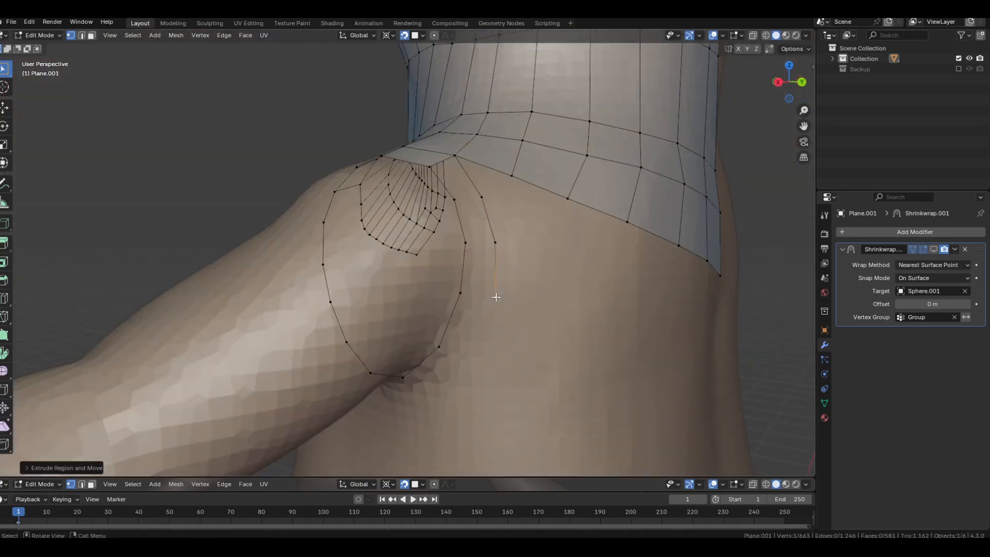
click(495, 302)
key(e)
click(475, 363)
Step: Carry the second chain under the armpit and up the front, and join its end to the chest mesh
middle_drag(475, 363, 593, 358)
key(e)
click(505, 354)
middle_drag(505, 354, 559, 400)
key(e)
click(484, 339)
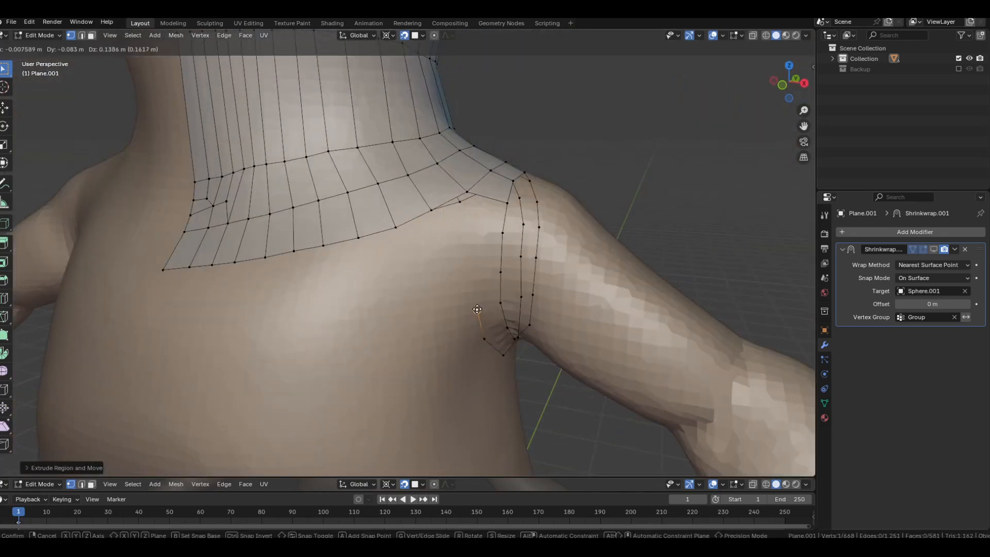
click(472, 235)
middle_drag(471, 235, 492, 248)
shift+click(475, 211)
key(f)
Step: Duplicate the Shrinkwrap modifier, enable the first copy in the viewport and Edit Mode, and return to editing the mesh
middle_drag(672, 237, 590, 221)
key(Tab)
key(KP_1)
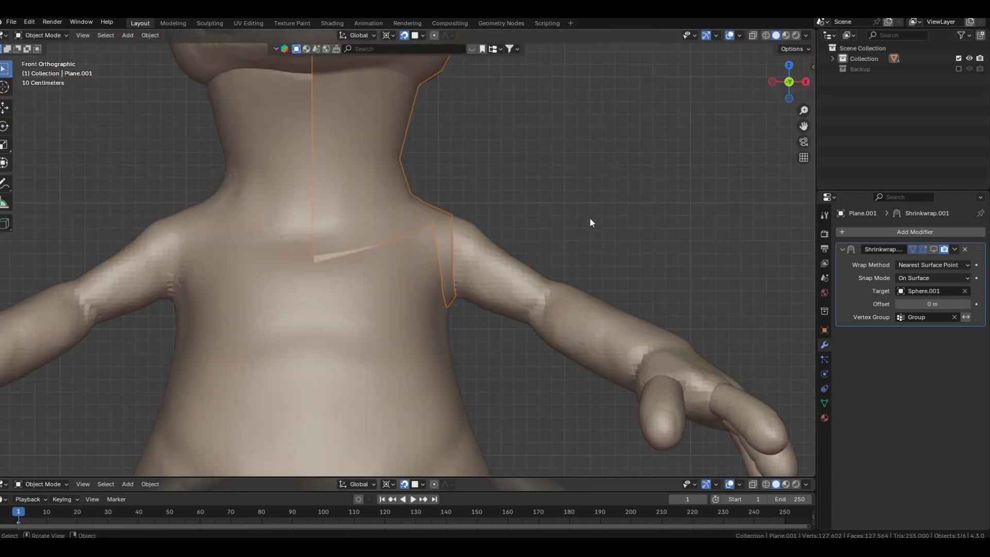
key(Tab)
middle_drag(581, 217, 397, 237)
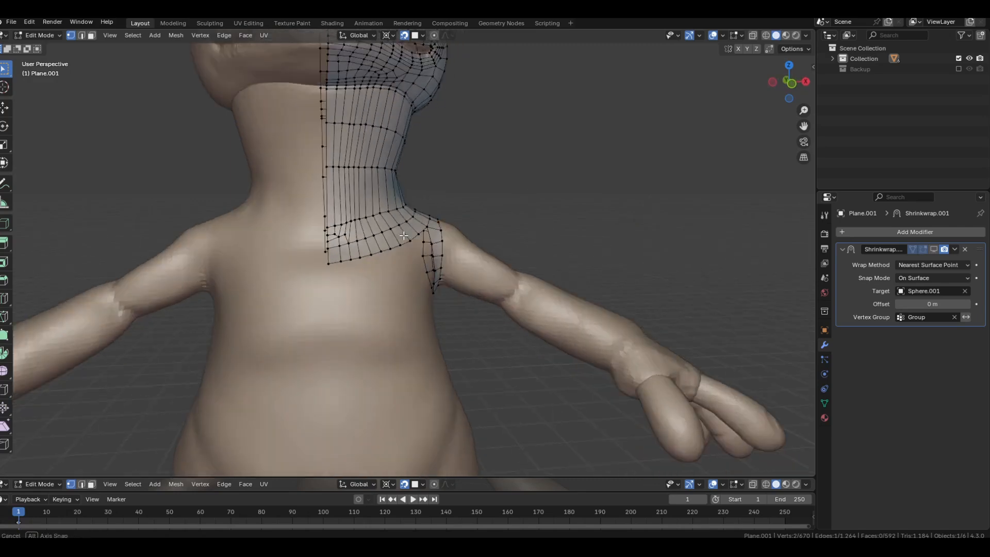
scroll(399, 236, up, 4)
middle_drag(491, 225, 444, 226)
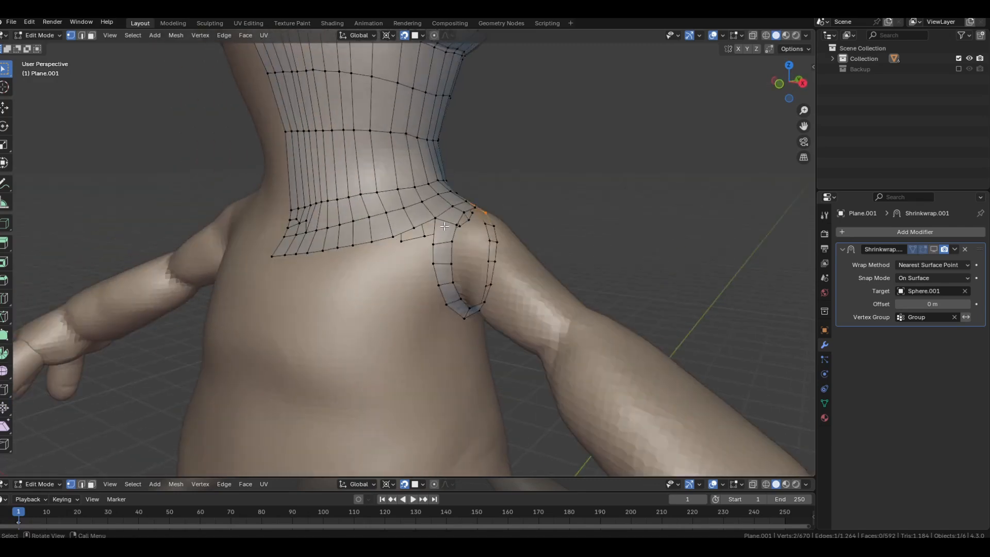
key(Tab)
key(shift+d)
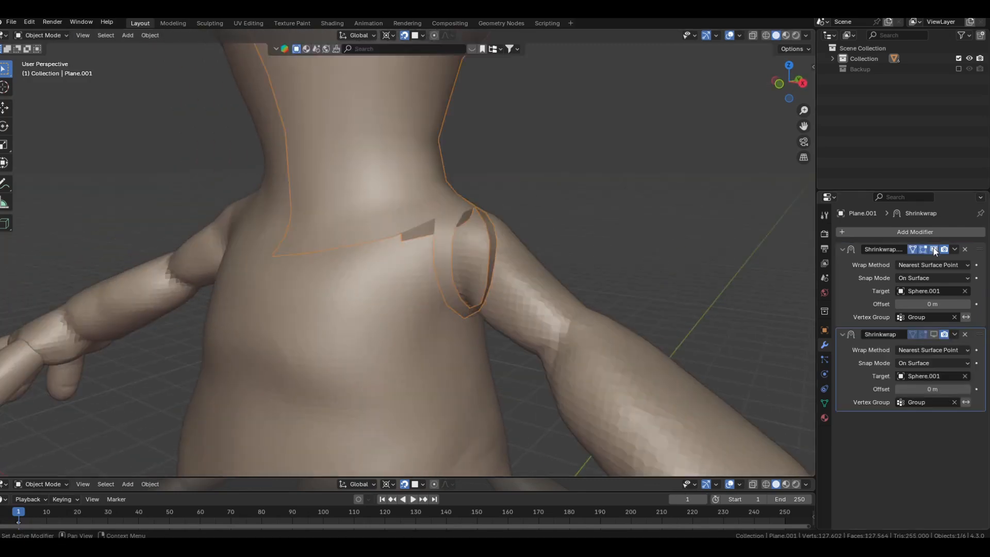
middle_drag(541, 219, 490, 217)
key(Tab)
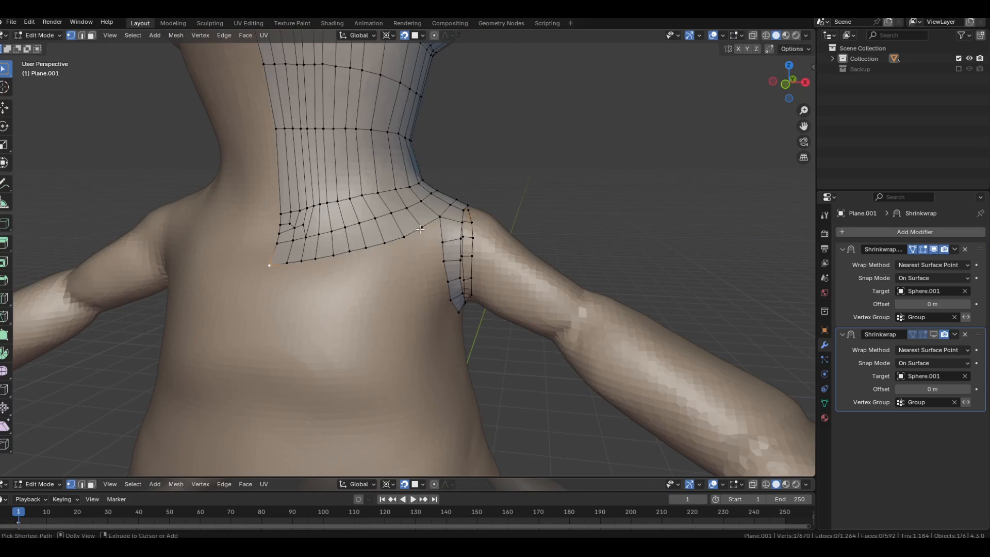
ctrl+click(420, 229)
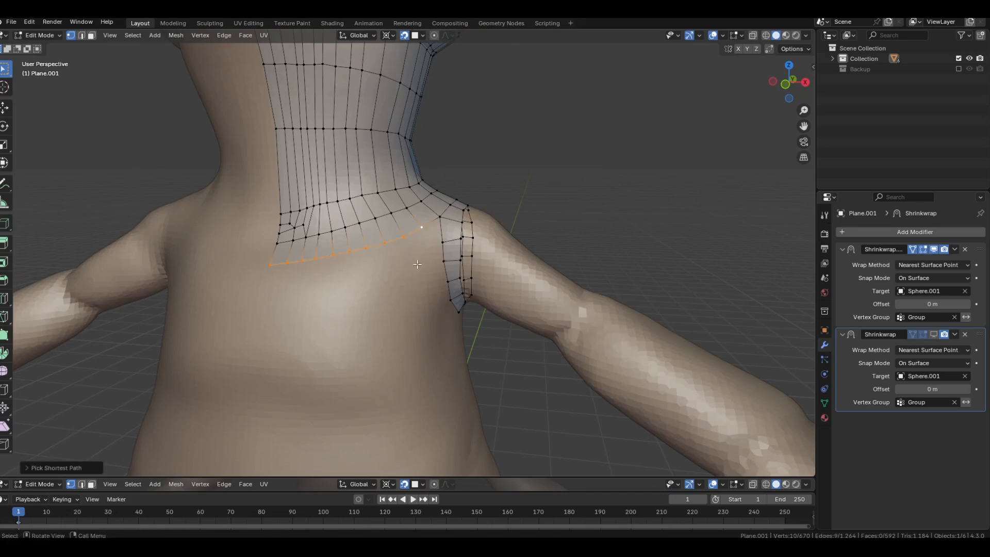
click(534, 160)
middle_drag(534, 160, 549, 161)
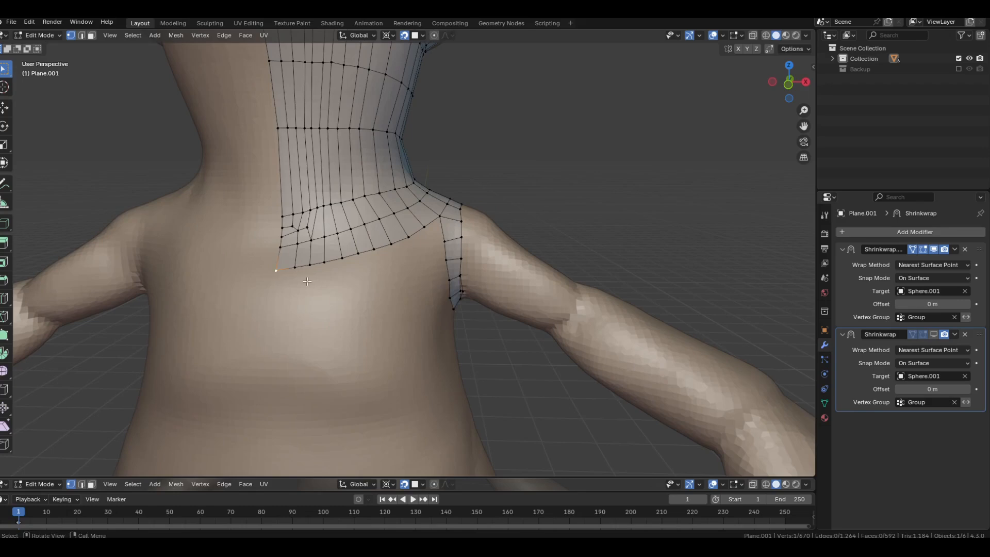
middle_drag(307, 281, 281, 281)
Step: Turn on the Screencast Keys display and hide its settings again
key(n)
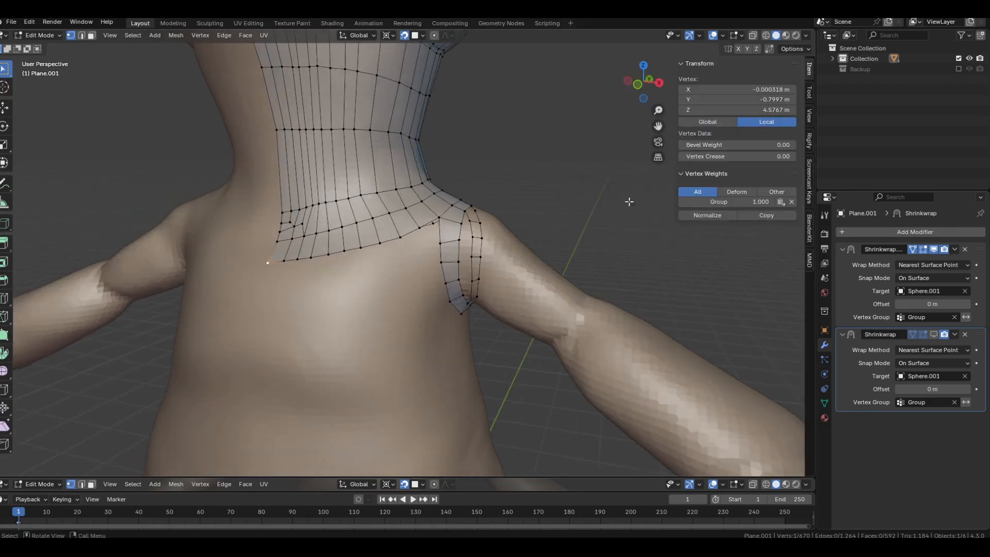
click(807, 166)
key(n)
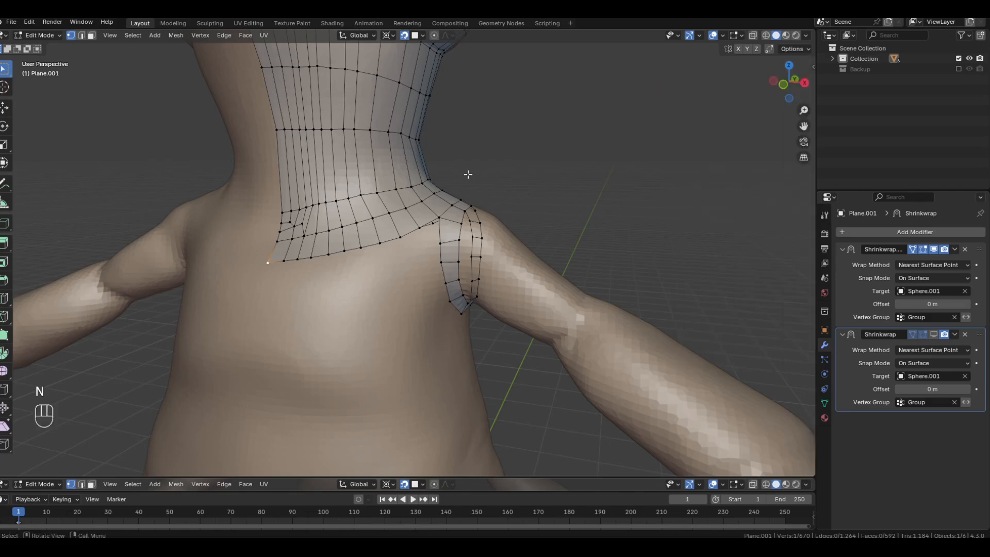
Step: Select the chest's bottom edge from the centre line to the shoulder and extrude it straight down along Z
ctrl+shift+click(414, 229)
middle_drag(414, 230, 608, 143)
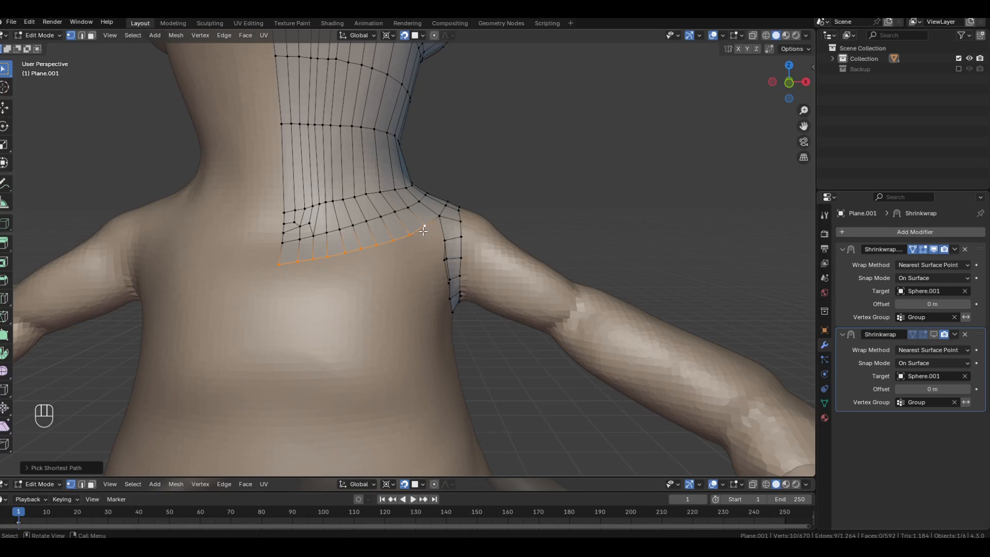
middle_drag(570, 161, 586, 148)
key(e)
key(z)
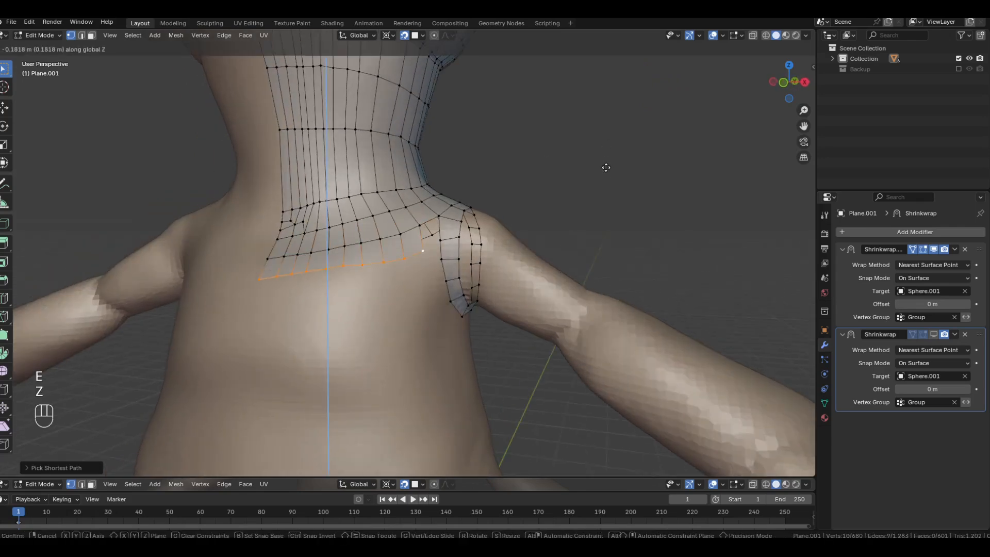
click(605, 206)
Step: With the pivot at Bounding Box Center, flatten the extruded edge by scaling along Z and adjust its height along Z
key(z)
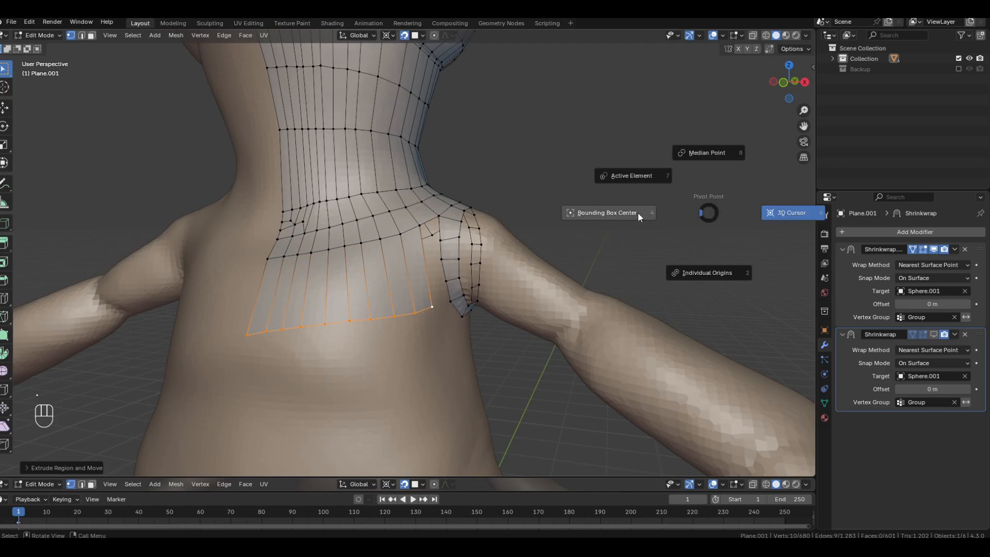
key(s)
key(z)
key(s)
key(z)
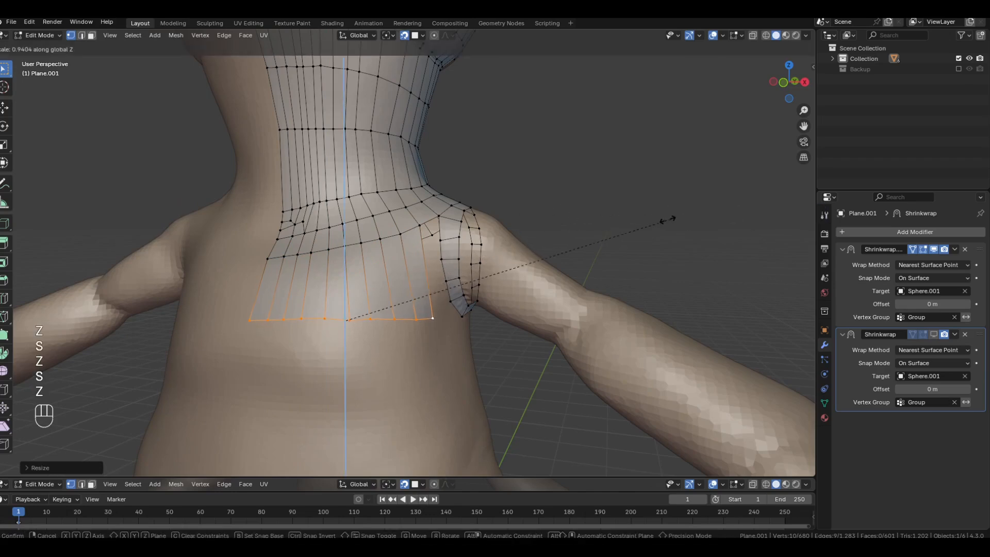
click(608, 220)
middle_drag(608, 220, 611, 177)
key(g)
key(z)
click(624, 212)
Step: Reposition the arm ring's vertices near the armpit and front of the shoulder
scroll(610, 176, up, 2)
click(499, 331)
key(g)
click(483, 327)
middle_drag(483, 327, 462, 339)
key(g)
click(459, 303)
key(g)
click(448, 297)
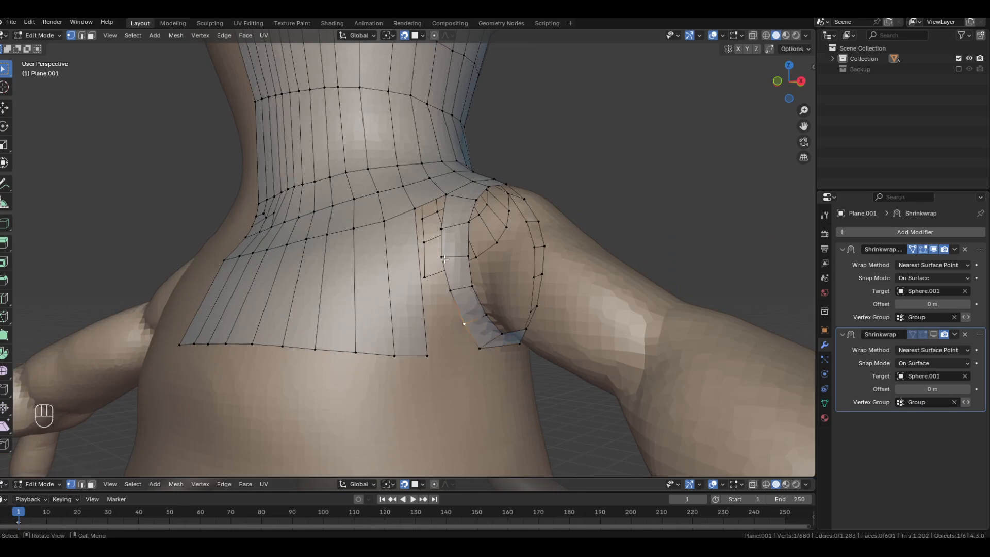
Step: Add four evenly spaced horizontal loop cuts across the long chest strip
middle_drag(414, 278, 426, 278)
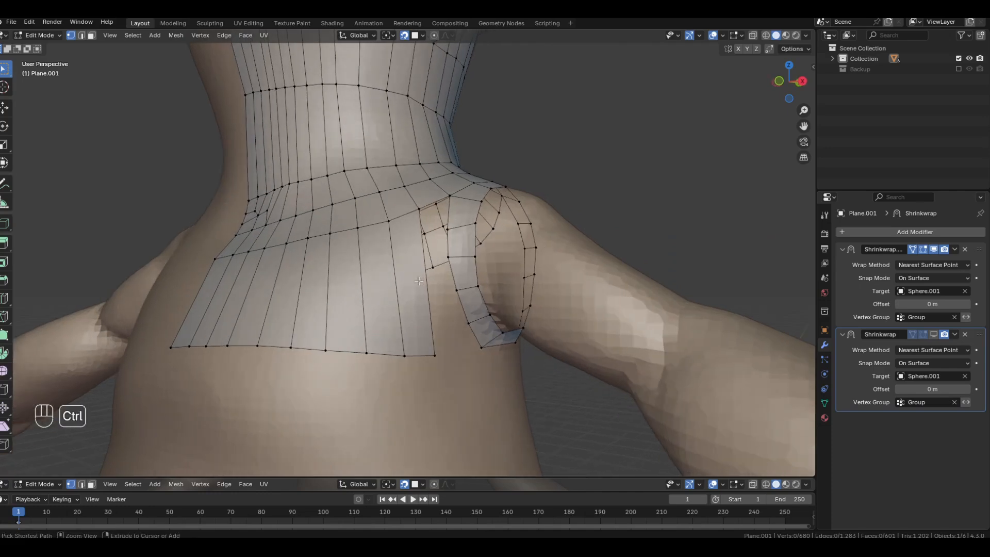
key(ctrl+r)
scroll(418, 280, up, 1)
scroll(419, 280, up, 1)
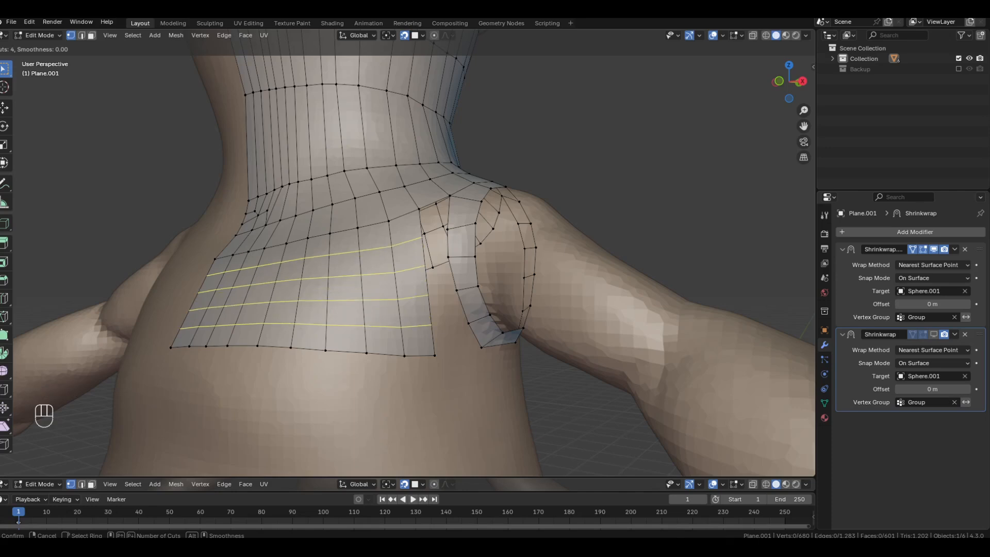
click(419, 281)
right_click(419, 280)
click(606, 188)
Step: Switch to Sculpt Mode and open the retopology mesh's Viewport Display settings
middle_drag(459, 204, 442, 232)
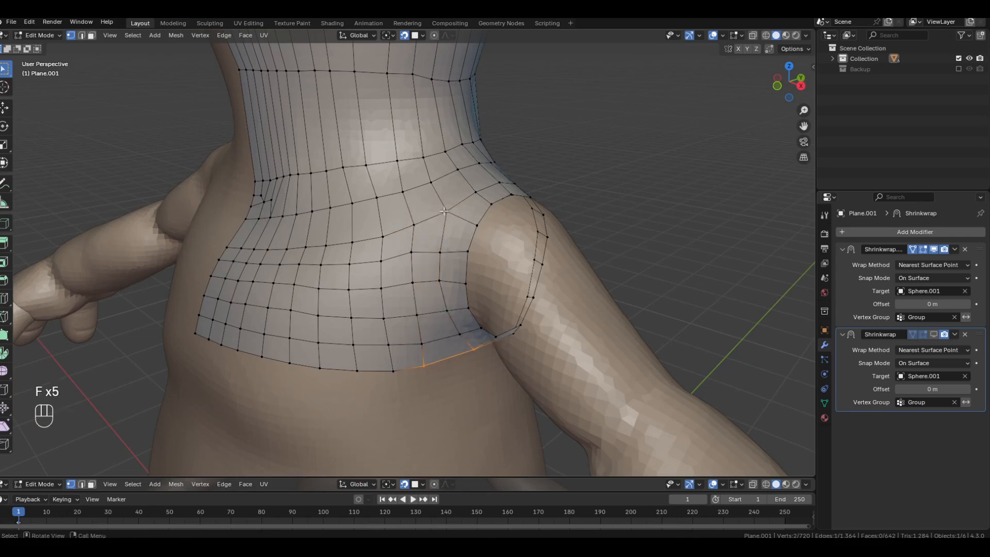
scroll(553, 298, down, 5)
middle_drag(503, 278, 489, 214)
scroll(570, 212, up, 2)
shift+middle_drag(569, 212, 449, 208)
middle_drag(547, 245, 524, 248)
key(Tab)
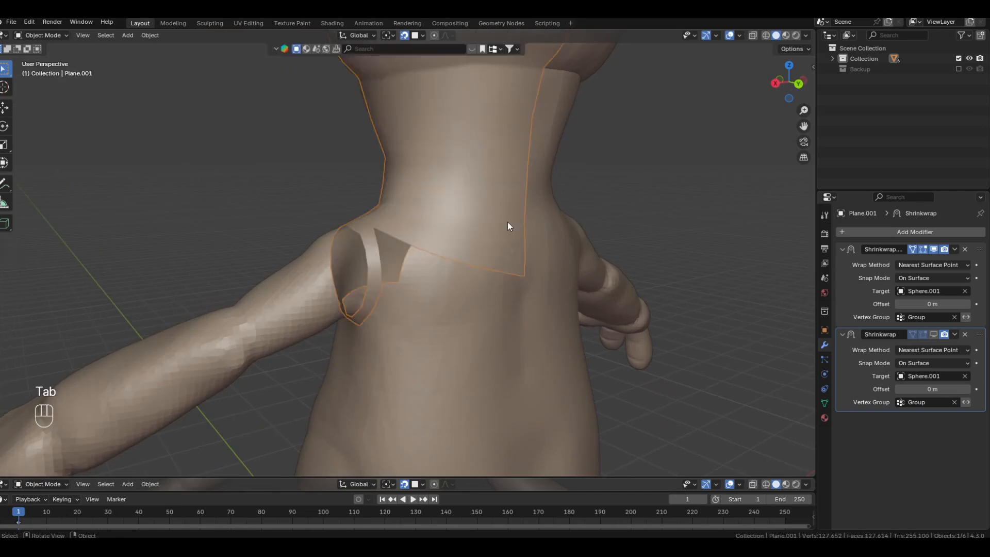
key(ctrl+Tab)
click(508, 271)
click(824, 331)
scroll(851, 355, down, 5)
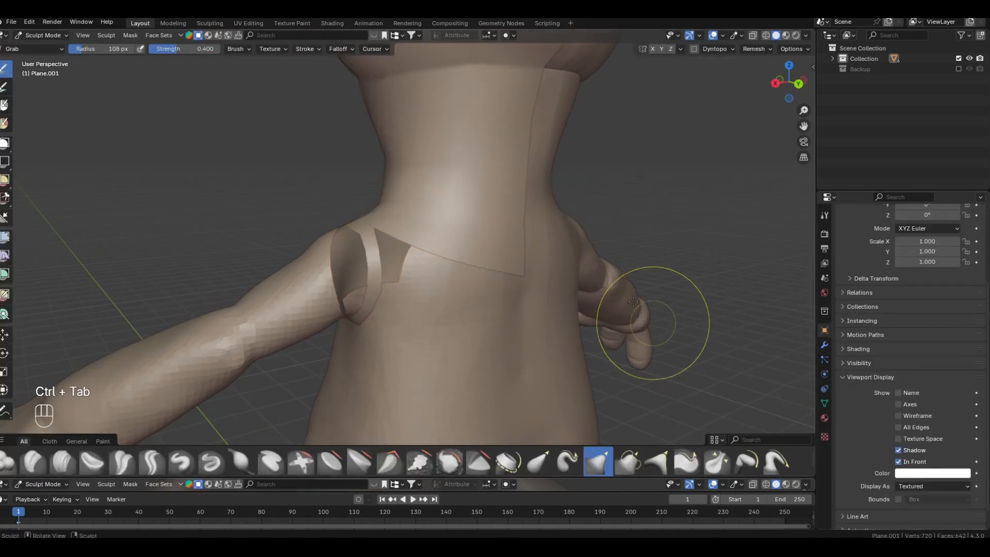
Step: Show the wireframe overlay, reshape and smooth the mesh below the neck, and set the Grab brush radius to 53 px
middle_drag(512, 268, 521, 264)
mouse_move(521, 264)
mouse_down()
mouse_move(472, 240)
mouse_move(519, 237)
mouse_move(486, 205)
mouse_move(498, 207)
mouse_up()
key(q)
mouse_move(518, 252)
shift+mouse_down()
mouse_move(515, 225)
mouse_move(456, 205)
mouse_move(508, 201)
shift+mouse_up()
key(f)
click(518, 202)
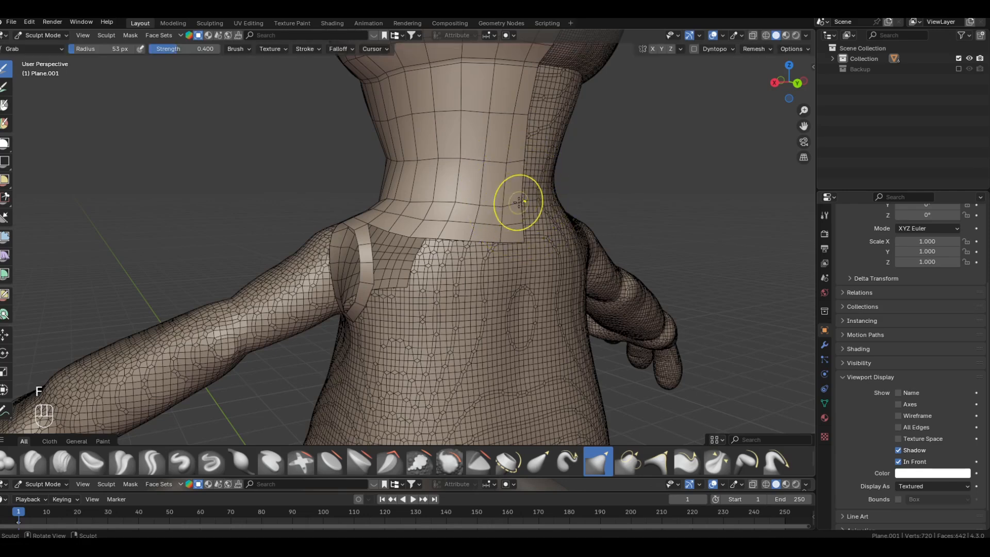
Step: Turn off In Front and the wireframe overlay, and switch the retopology mesh from Sculpt Mode to Edit Mode
middle_drag(518, 250, 412, 243)
click(907, 461)
middle_drag(479, 293, 524, 299)
key(q)
key(ctrl+Tab)
middle_drag(464, 279, 564, 263)
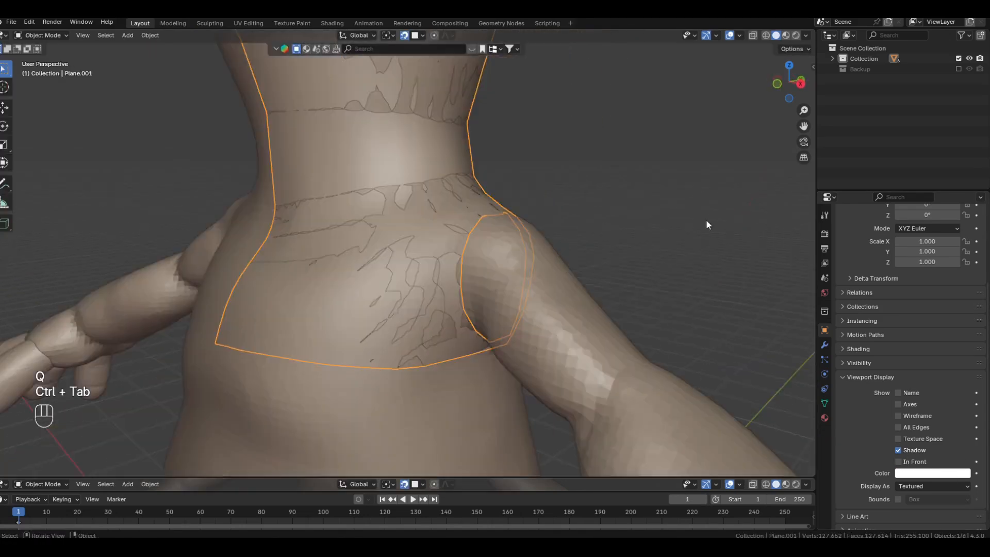
key(Tab)
middle_drag(475, 178, 388, 224)
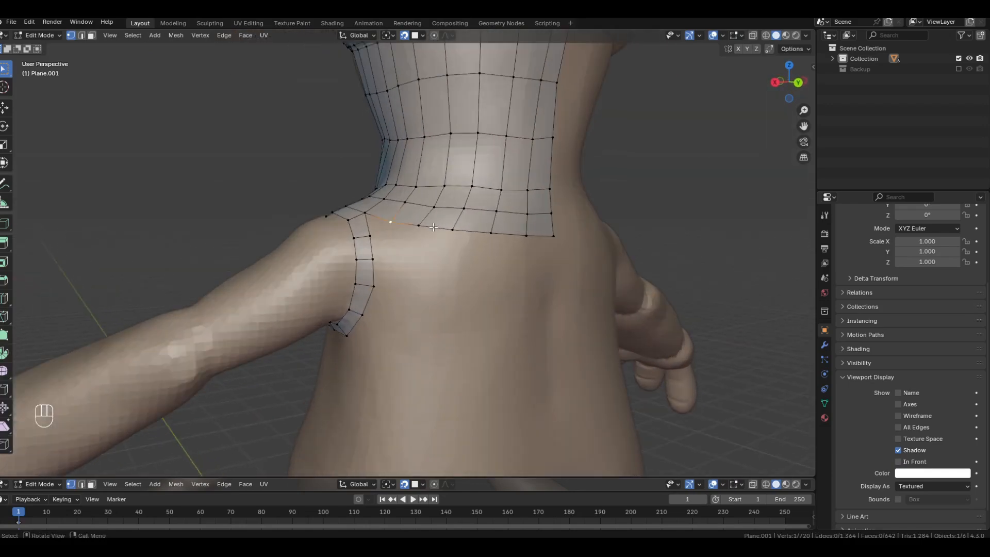
Step: Extrude the back's lower border edges from beside the arm opening to the centre line down along Z, flattening them along Z
ctrl+shift+click(552, 236)
middle_drag(553, 238, 559, 232)
key(e)
key(z)
key(s)
key(z)
click(679, 225)
key(s)
key(z)
click(655, 208)
Step: Level the extruded back edge by scaling along Z and adjust its height along Z to match the armpit
key(g)
key(z)
click(669, 216)
middle_drag(685, 207, 642, 212)
key(g)
key(z)
click(697, 205)
key(s)
key(z)
click(706, 212)
key(g)
key(z)
click(656, 206)
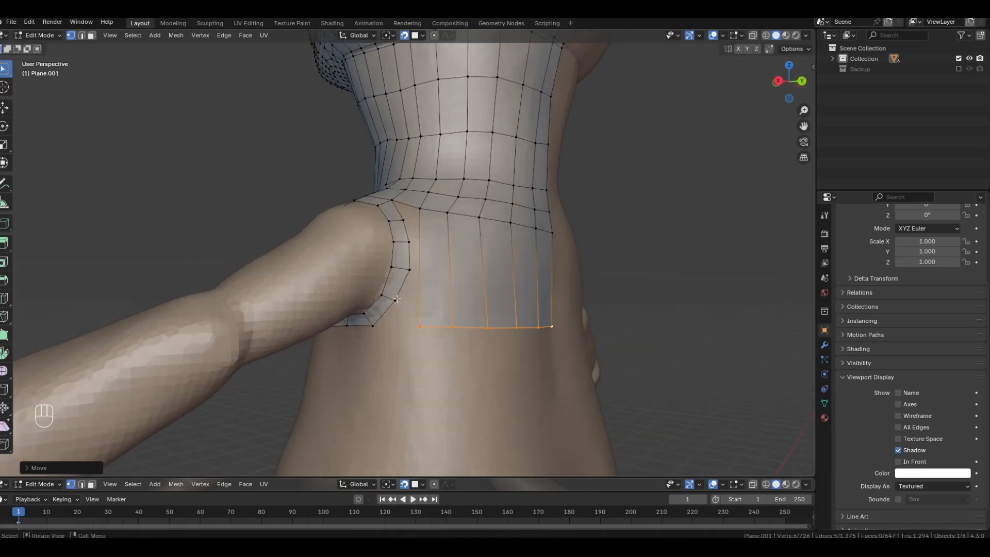
Step: Add four evenly spaced horizontal loop cuts across the extruded back strip
middle_drag(447, 245, 452, 248)
key(ctrl+r)
scroll(464, 270, up, 3)
click(464, 270)
right_click(464, 270)
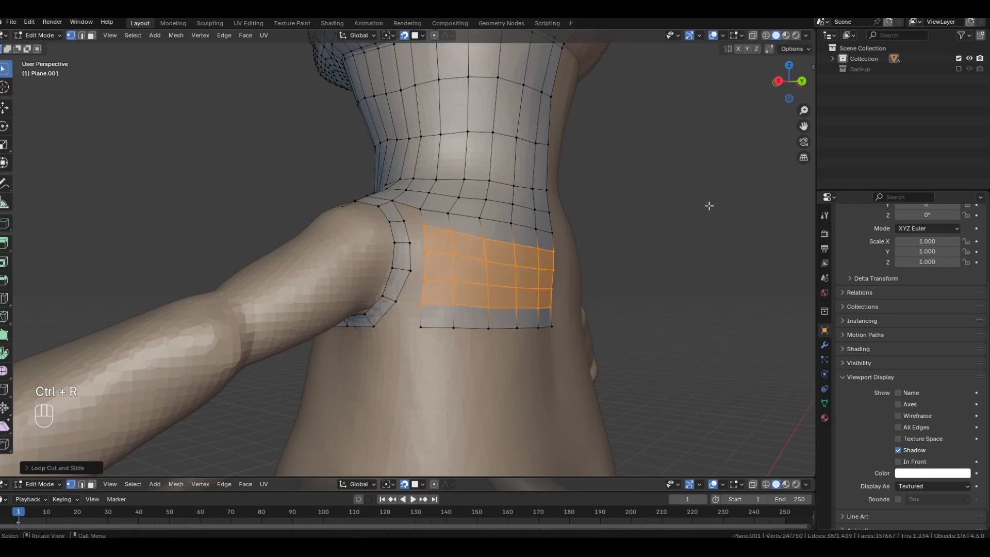
Step: Fill the gap between the arm ring and the new back strip with quad faces and check it in Object Mode
click(709, 205)
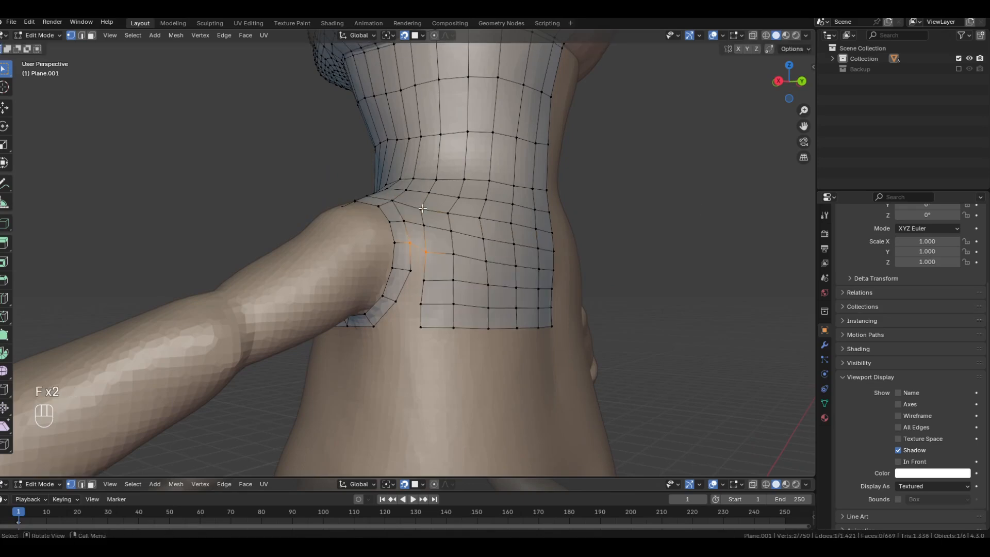
click(617, 223)
key(Tab)
scroll(541, 243, down, 4)
key(Tab)
Step: Examine the retopologized chest, shoulder and back from several angles
middle_drag(529, 245, 638, 230)
scroll(604, 232, up, 2)
middle_drag(523, 222, 500, 223)
shift+middle_drag(426, 370, 434, 338)
scroll(340, 297, down, 1)
middle_drag(339, 298, 348, 285)
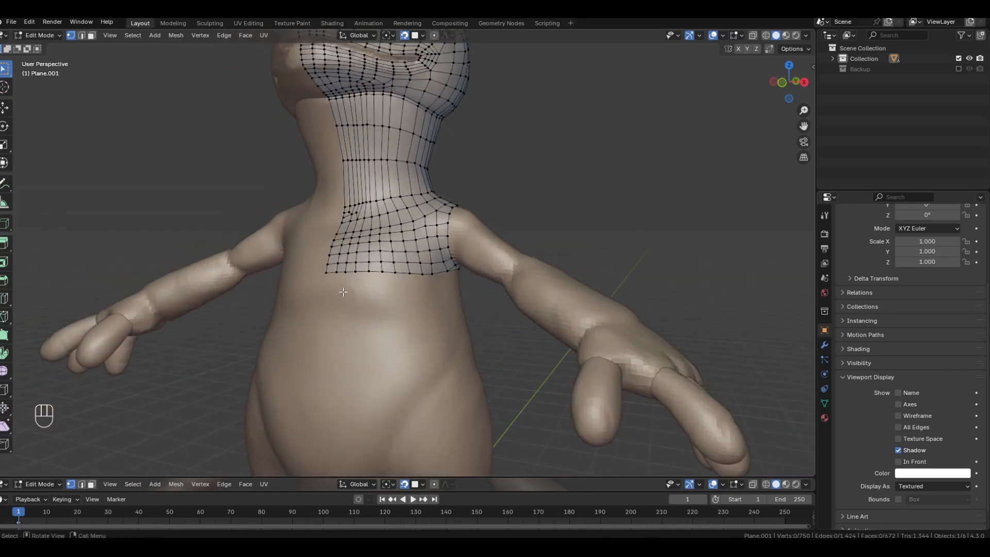
middle_drag(552, 202, 574, 199)
scroll(453, 268, up, 2)
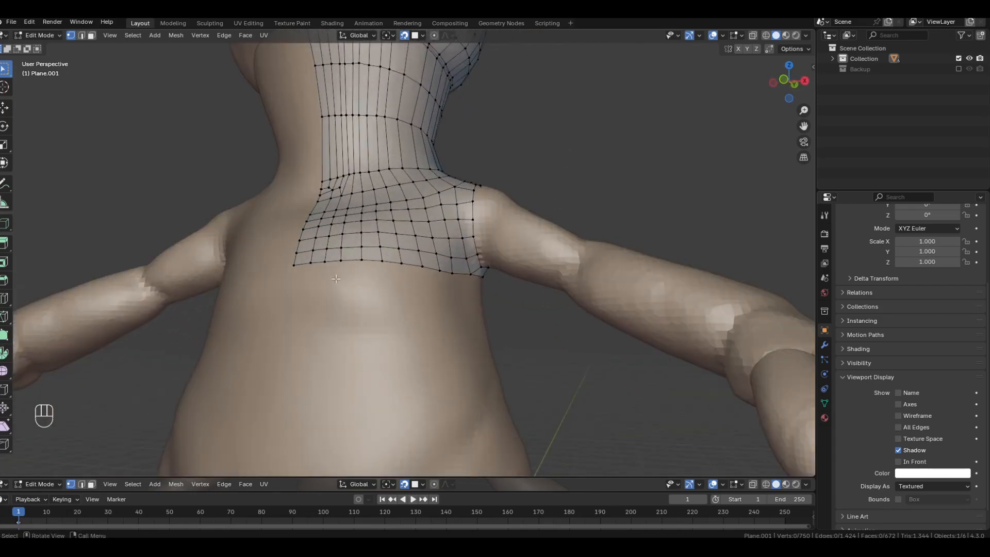
Step: Select the torso mesh's bottom border edge loop and display the mesh's modifiers
alt+click(429, 276)
middle_drag(428, 275, 588, 170)
scroll(621, 169, down, 1)
key(Tab)
click(823, 345)
key(Tab)
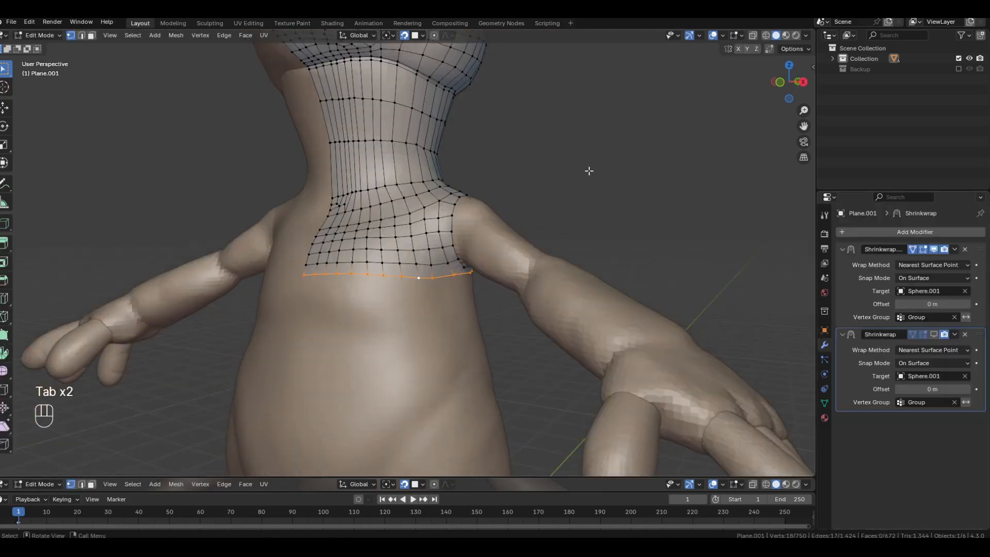
Step: Extrude the torso's bottom border loop down along Z to the upper belly and adjust its height along Z
key(e)
key(z)
click(513, 347)
shift+middle_drag(512, 347, 430, 206)
key(g)
key(z)
click(672, 113)
Step: Add three horizontal loop cuts across the extruded torso strip
key(ctrl+r)
scroll(432, 198, up, 1)
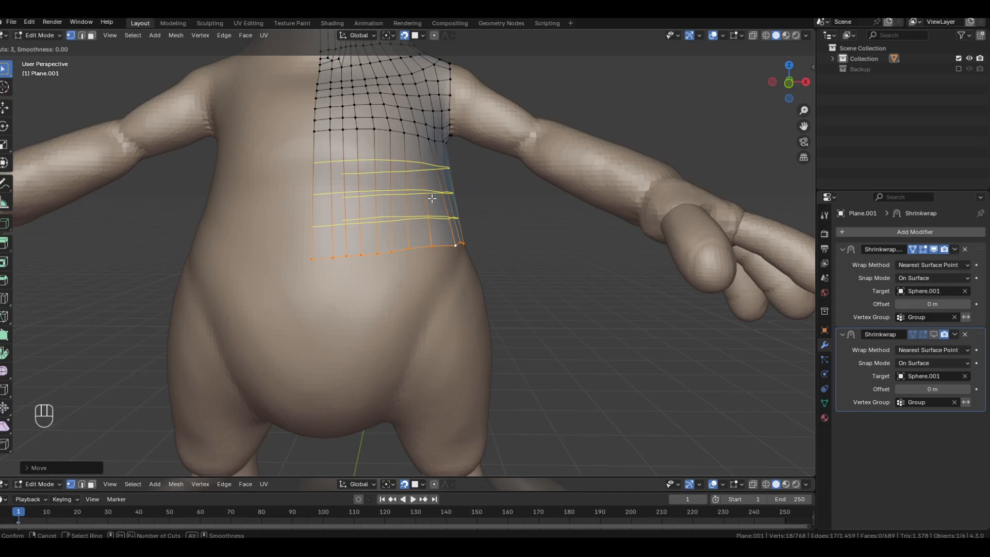
click(432, 199)
click(473, 204)
middle_drag(522, 235, 387, 216)
Step: Switch the retopology mesh to Sculpt Mode and turn on the wireframe overlay
key(Tab)
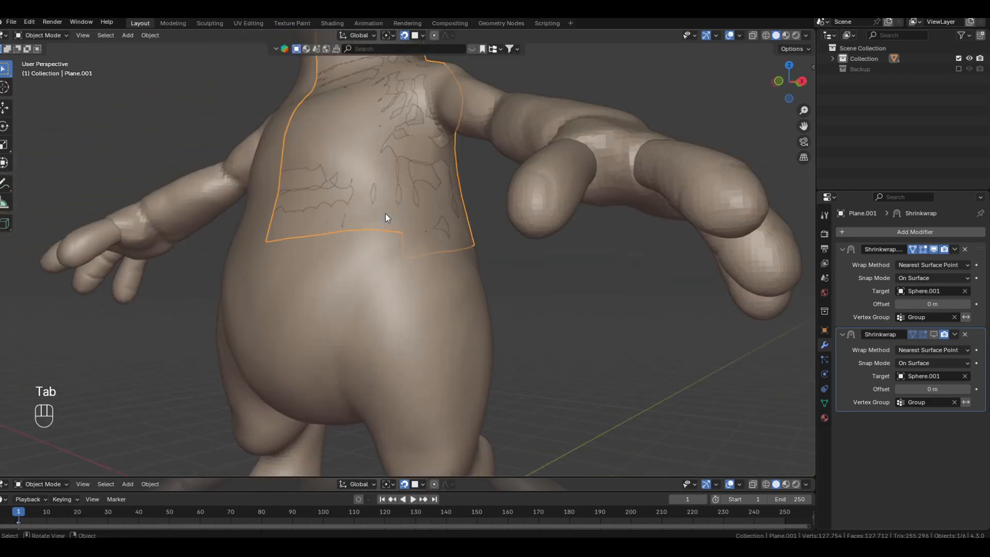
key(Tab)
key(Tab)
key(ctrl+Tab)
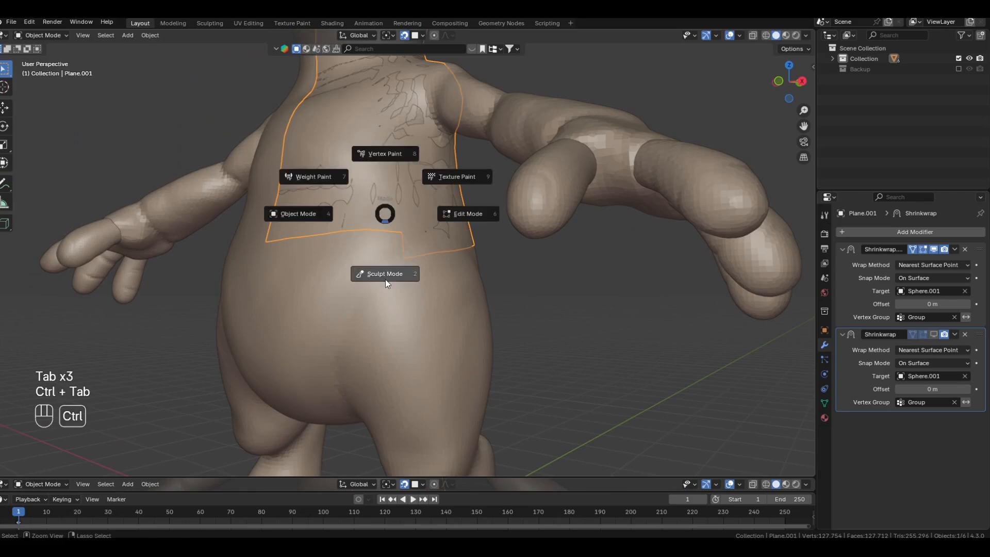
click(385, 273)
middle_drag(385, 260, 396, 261)
key(q)
click(396, 261)
Step: Enable In Front in the retopology mesh's Viewport Display settings and undo the last change
click(824, 330)
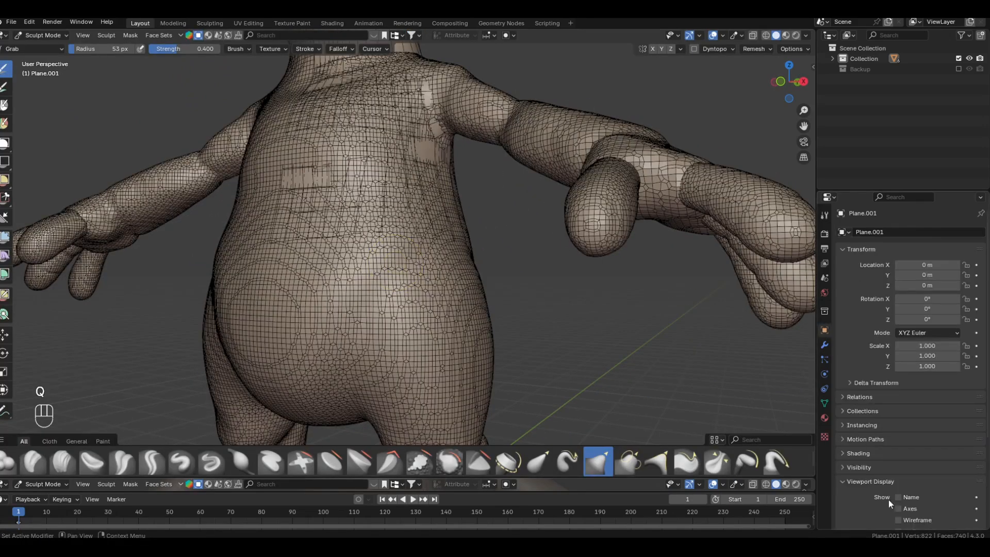
scroll(889, 503, down, 3)
click(899, 504)
middle_drag(405, 240, 416, 273)
key(ctrl+z)
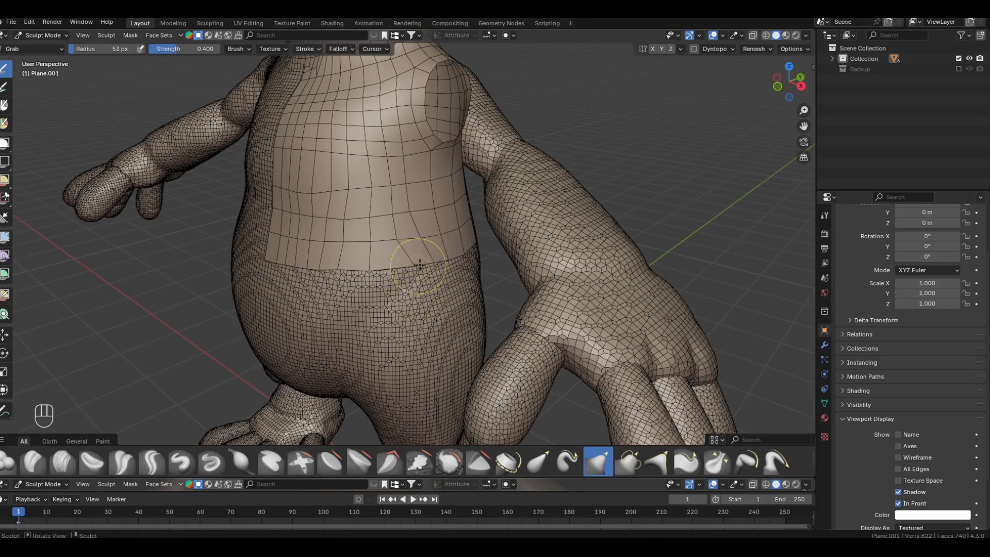
Step: Set the Grab brush radius to 78 px over the lower torso mesh
middle_drag(415, 265, 384, 262)
key(f)
click(368, 260)
key(f)
click(400, 262)
mouse_move(495, 263)
middle_down()
mouse_move(429, 267)
mouse_move(490, 268)
middle_up()
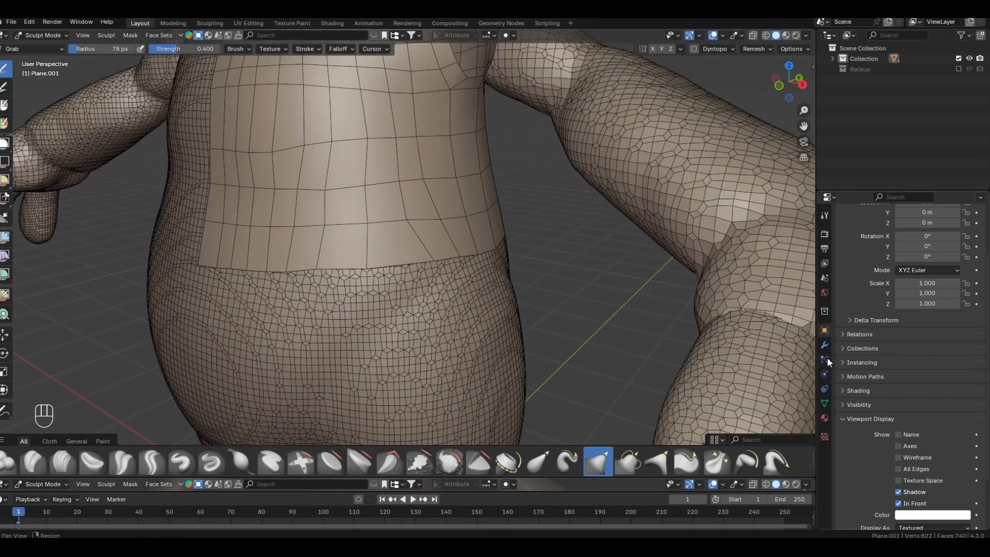
Step: Apply the first of the two Shrinkwrap modifiers in Object Mode, return to Edit Mode and hide the wireframe overlay
click(825, 345)
key(ctrl+Tab)
click(407, 272)
key(ctrl+a)
key(Tab)
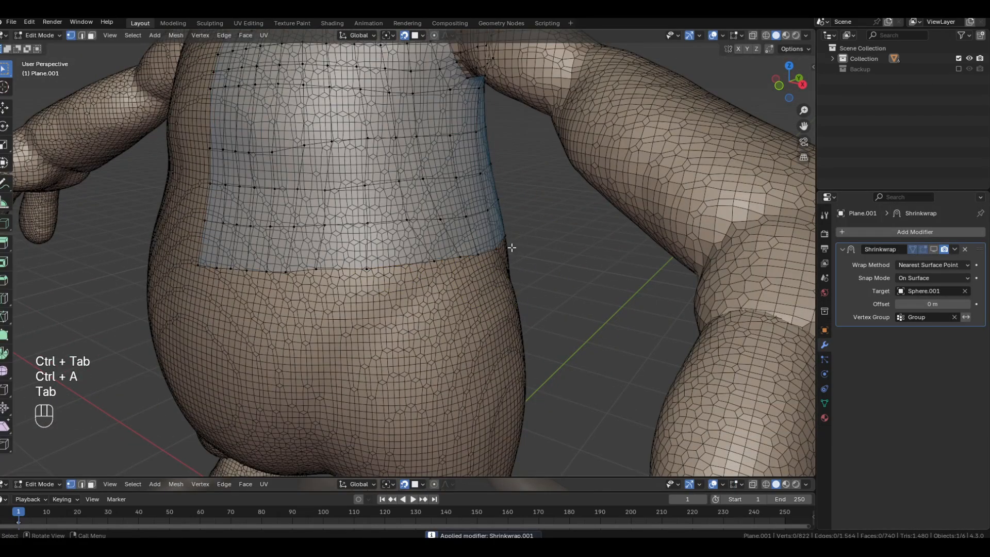
key(q)
Step: Reposition vertices on the side of the belly strip and along its bottom border to space the columns more evenly
click(501, 249)
click(434, 261)
key(g)
click(413, 263)
middle_drag(413, 263, 426, 281)
click(419, 221)
key(g)
click(405, 222)
click(437, 260)
key(g)
click(409, 261)
Step: Even out the spacing of the bottom border vertices across the front of the belly
click(411, 121)
scroll(400, 196, down, 2)
click(398, 250)
click(398, 279)
key(g)
click(393, 278)
click(371, 282)
key(g)
click(370, 282)
Step: Examine the torso mesh in front view and the whole character from several angles, including the arms and hands
key(Tab)
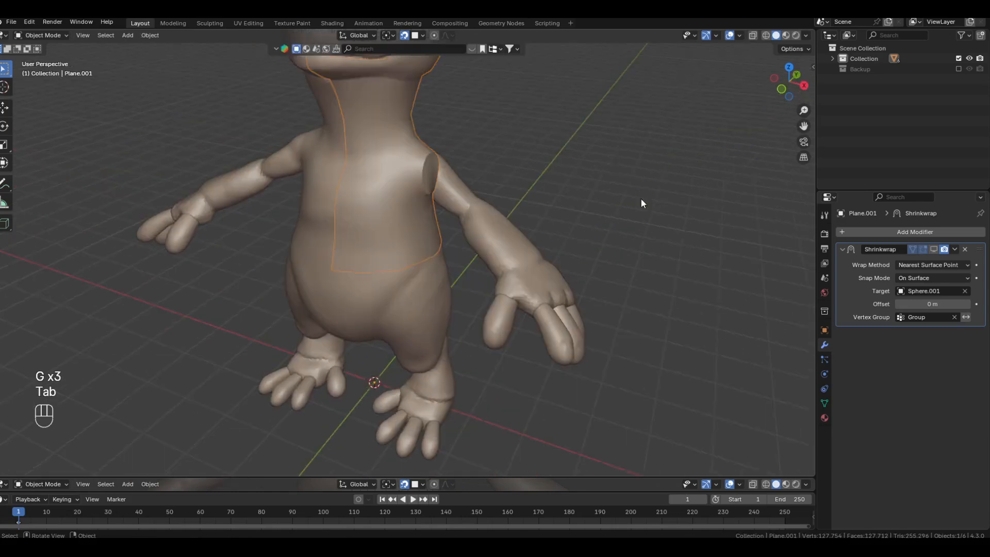
key(Tab)
key(KP_1)
scroll(470, 283, up, 4)
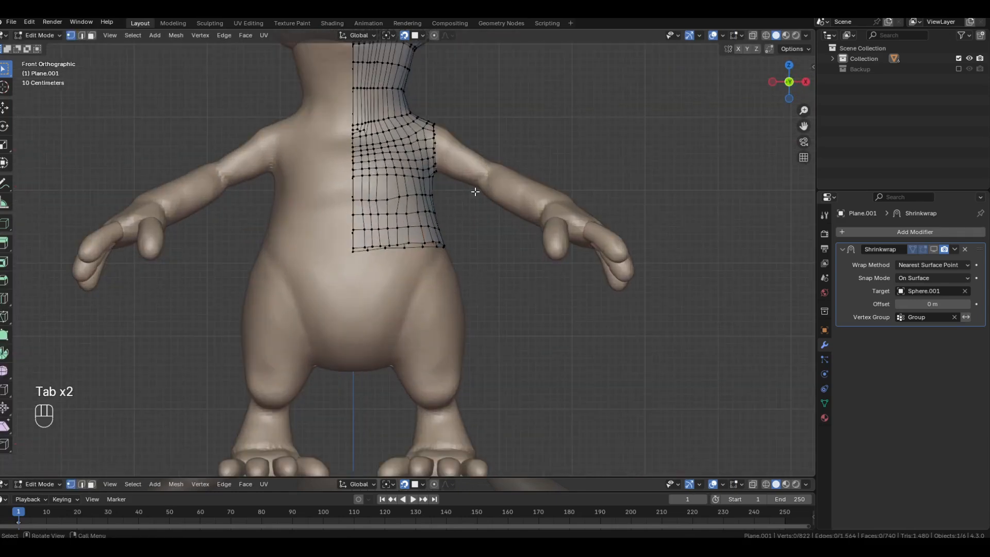
scroll(578, 170, down, 3)
key(Tab)
middle_drag(579, 170, 573, 181)
scroll(572, 181, down, 2)
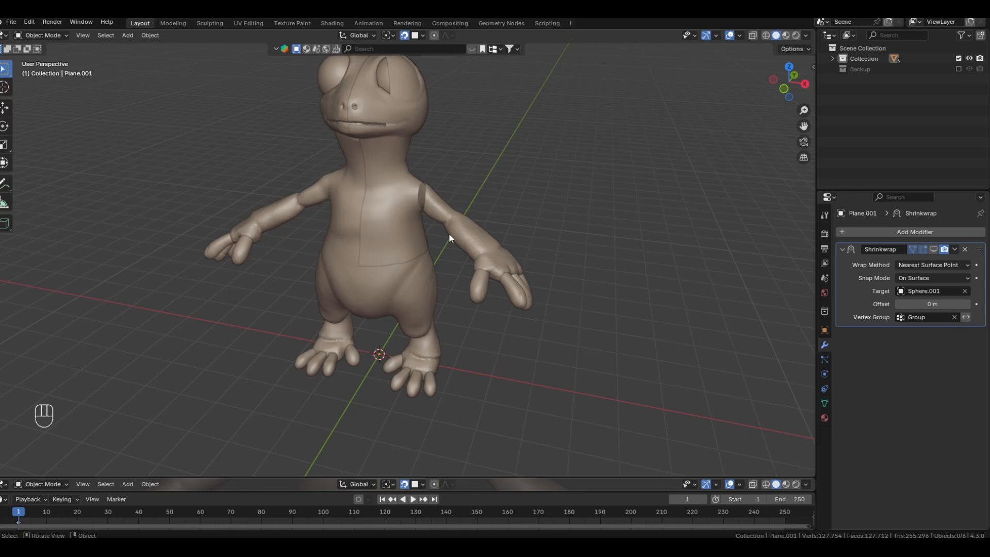
mouse_move(380, 125)
middle_down()
mouse_move(330, 114)
mouse_move(362, 99)
mouse_move(385, 141)
middle_up()
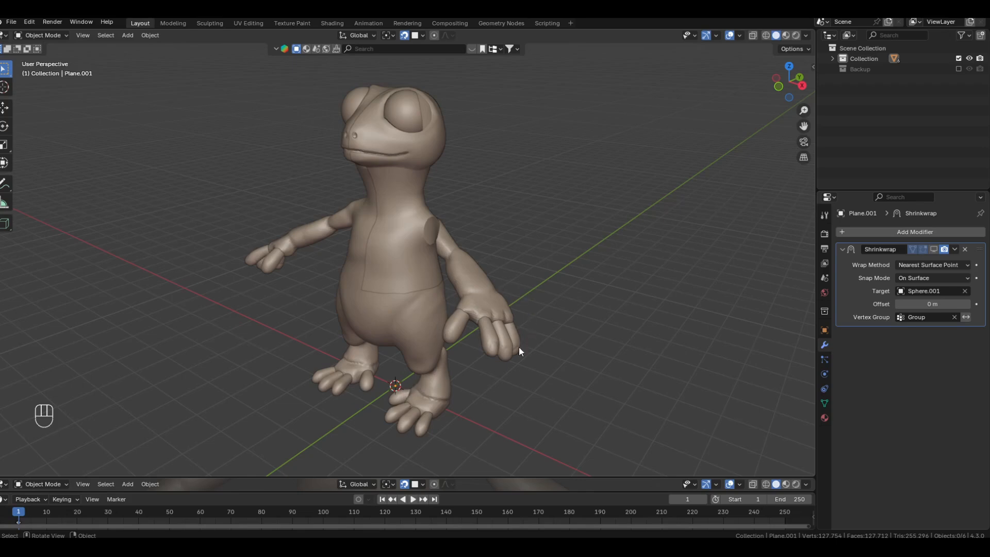
middle_drag(489, 296, 259, 291)
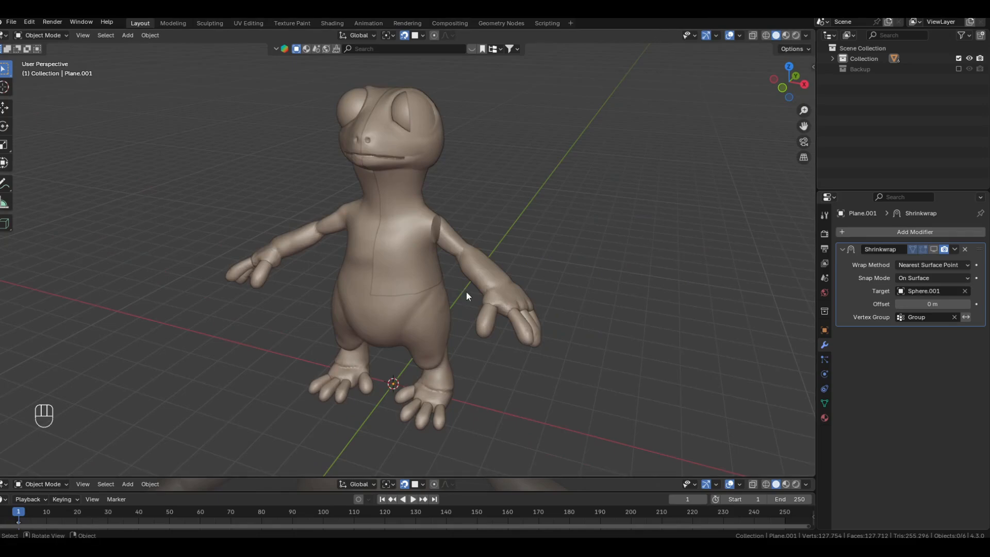
scroll(534, 281, up, 3)
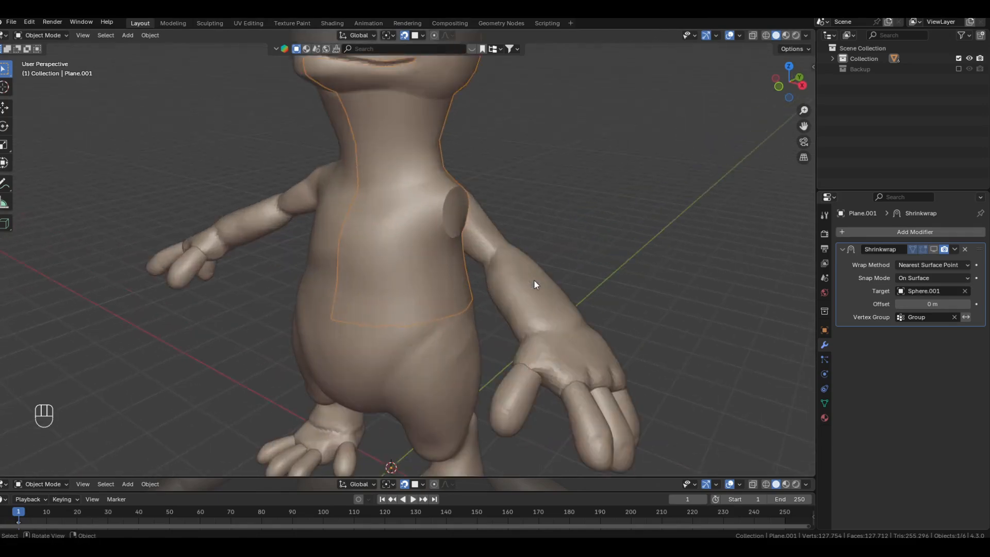
Step: Duplicate a bottom border vertex of the torso mesh onto the hand and place it at the base of a finger
key(Tab)
middle_drag(535, 281, 514, 294)
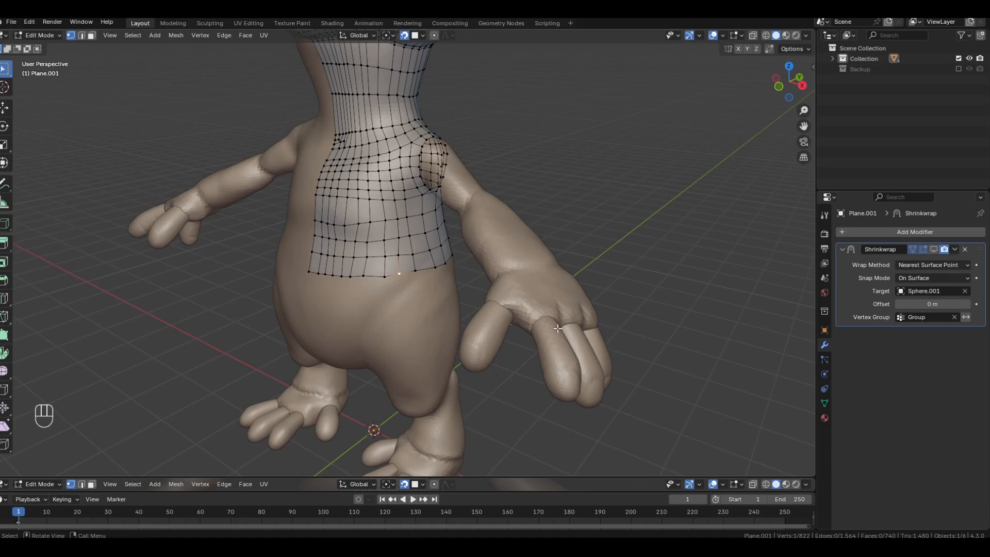
key(shift)
key(shift+d)
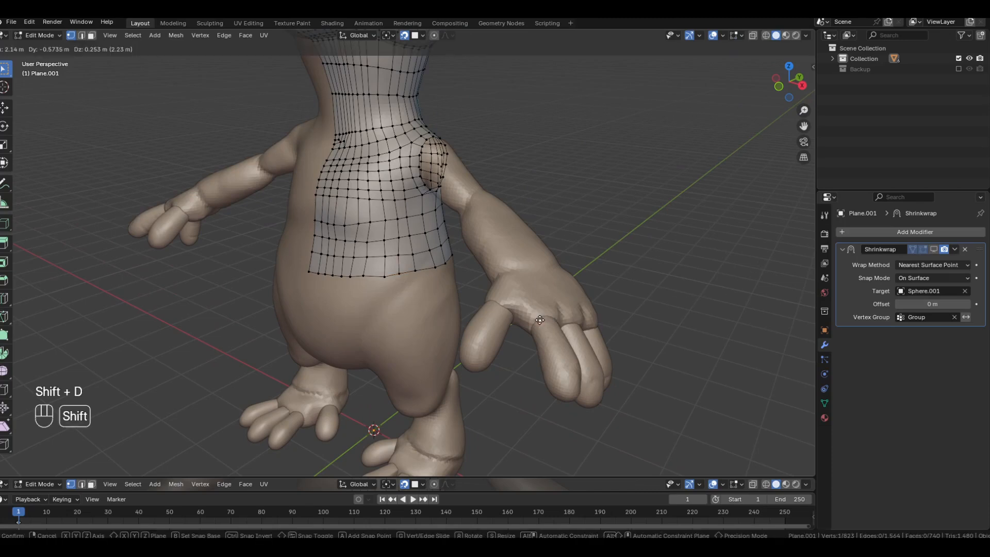
click(539, 318)
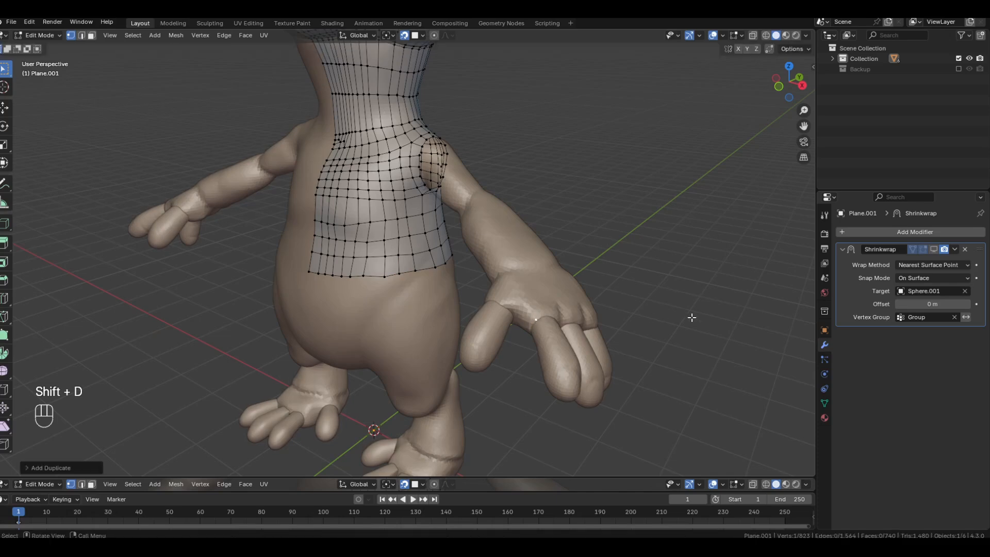
key(KP_Decimal)
middle_drag(574, 317, 535, 276)
key(g)
click(410, 248)
Step: Extrude the duplicated vertex across the finger base and turn off In Front for the mesh
middle_drag(647, 296, 642, 266)
key(e)
click(629, 323)
scroll(629, 323, down, 4)
click(825, 330)
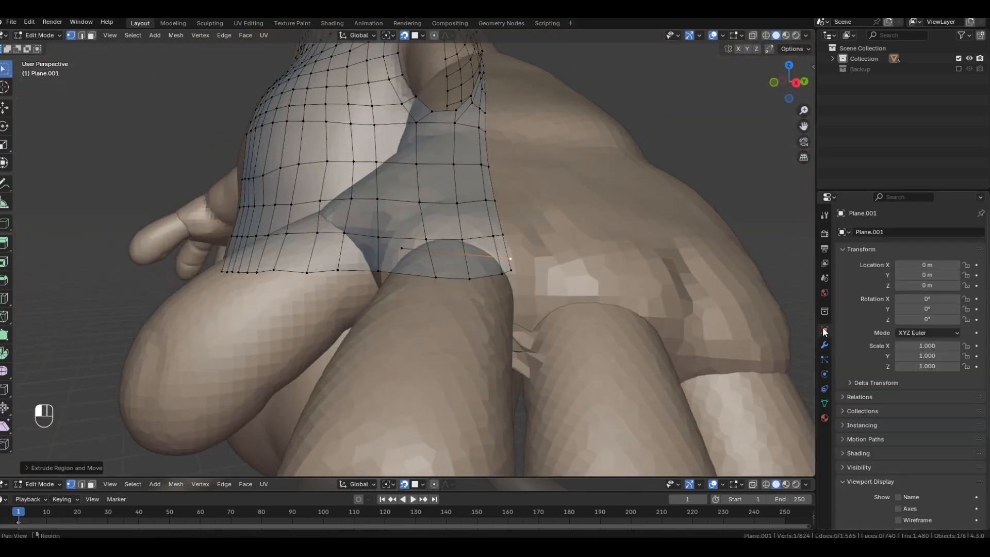
scroll(926, 402, down, 5)
click(906, 482)
Step: Extrude two more vertices around the base of the finger and join the ends with an edge to close the loop
middle_drag(358, 336, 361, 268)
key(e)
click(365, 333)
middle_drag(365, 333, 453, 226)
key(e)
click(382, 342)
shift+click(404, 251)
key(f)
Step: Reposition the finger loop's vertex on the side facing the thumb, closer to the knuckle
key(alt+z)
key(alt+z)
key(g)
click(397, 245)
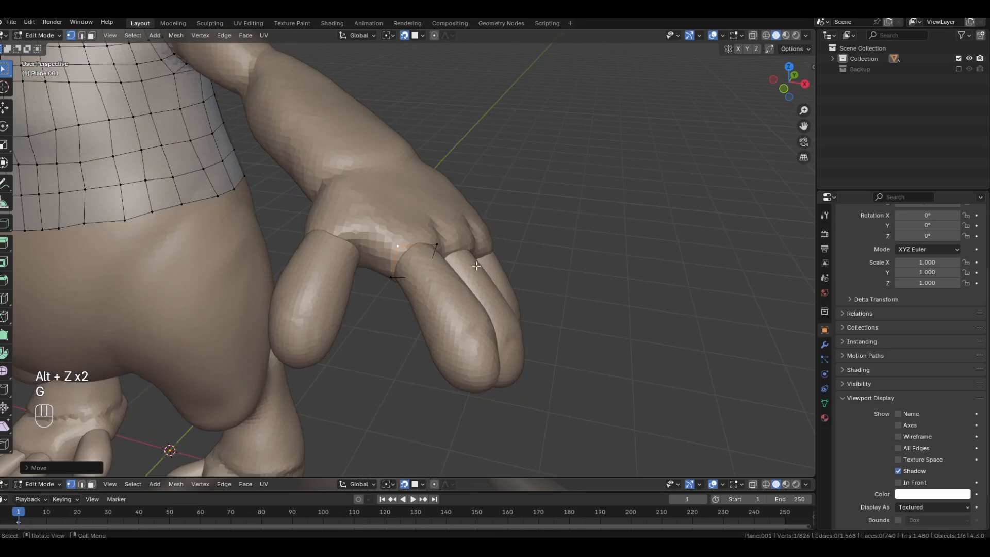
Step: Select the four-vertex loop at the base of the finger and extrude it along the finger to the fingertip
key(alt+z)
drag(460, 224, 392, 296)
key(alt+z)
middle_drag(392, 296, 427, 383)
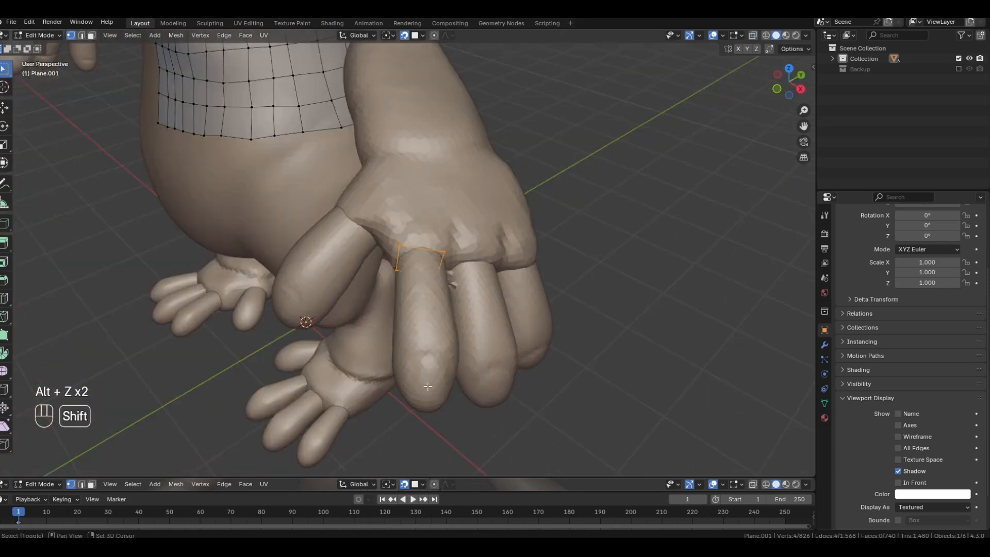
middle_drag(452, 278, 520, 259)
key(alt+z)
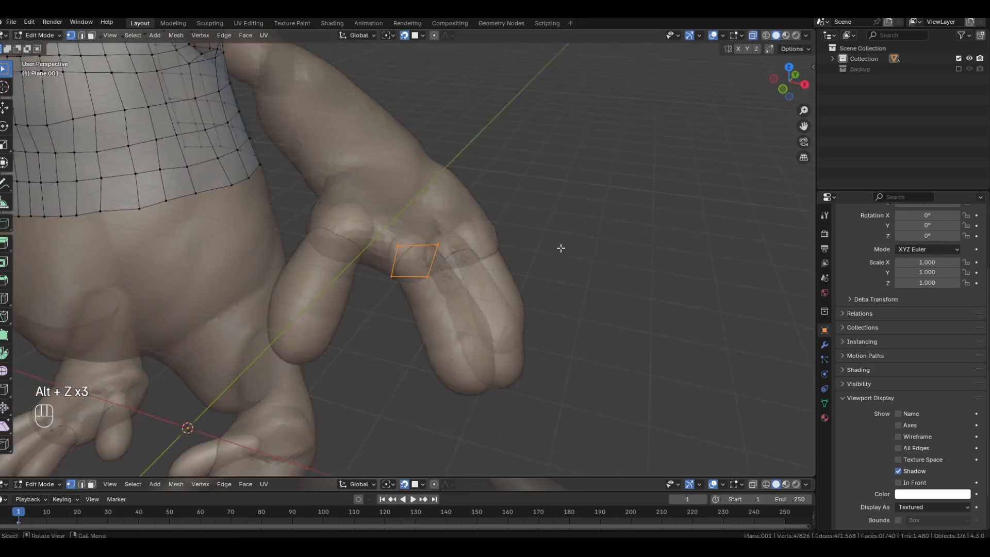
click(519, 258)
scroll(464, 271, up, 3)
key(alt+z)
middle_drag(464, 272, 509, 177)
drag(510, 176, 355, 359)
middle_drag(421, 295, 564, 307)
key(alt+z)
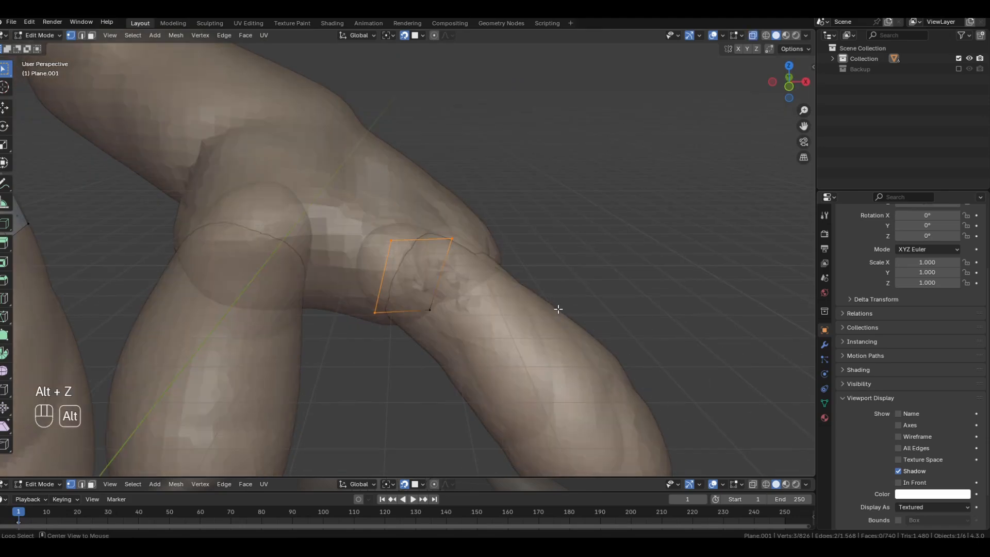
drag(532, 176, 370, 338)
scroll(557, 286, down, 2)
key(alt+z)
middle_drag(632, 275, 558, 324)
key(e)
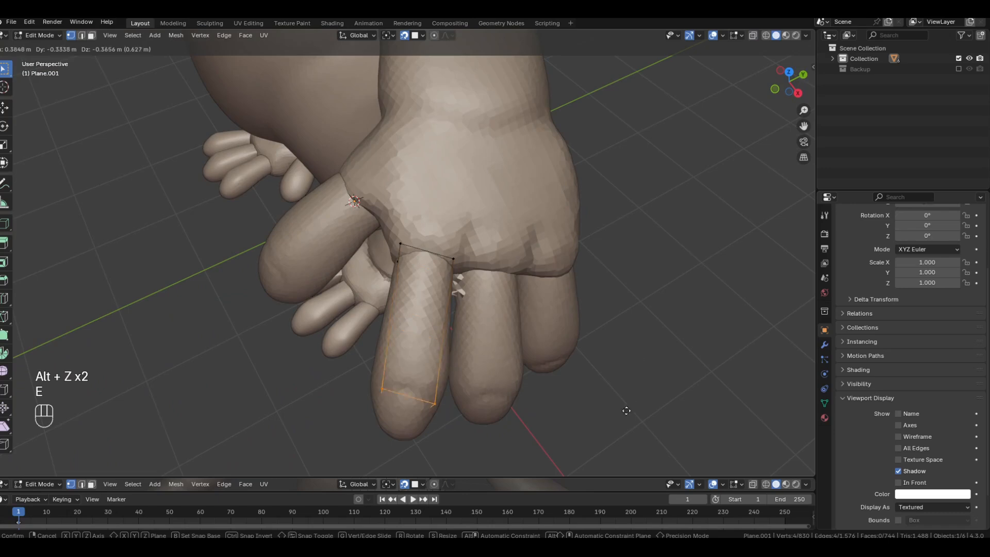
click(621, 433)
Step: Reposition the extruded end loop around the fingertip
middle_drag(620, 433, 474, 334)
key(g)
click(720, 252)
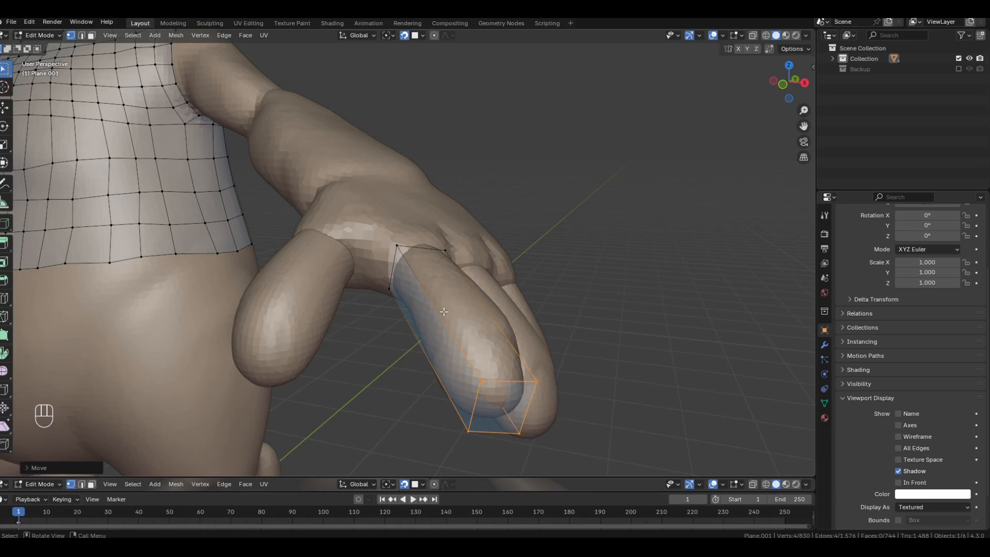
middle_drag(444, 311, 525, 278)
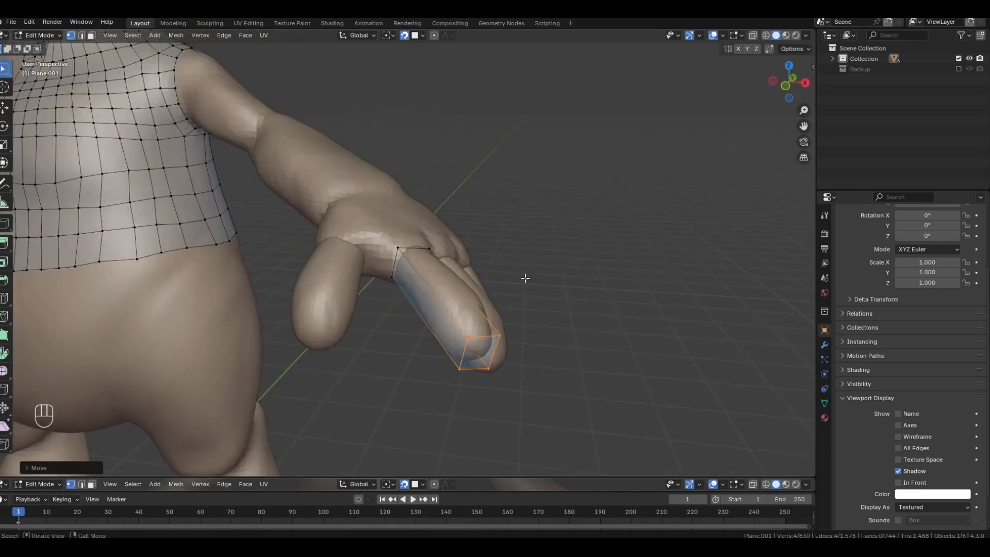
Step: Recalculate the normals of the whole finger mesh to face outside
key(alt+z)
drag(570, 177, 376, 416)
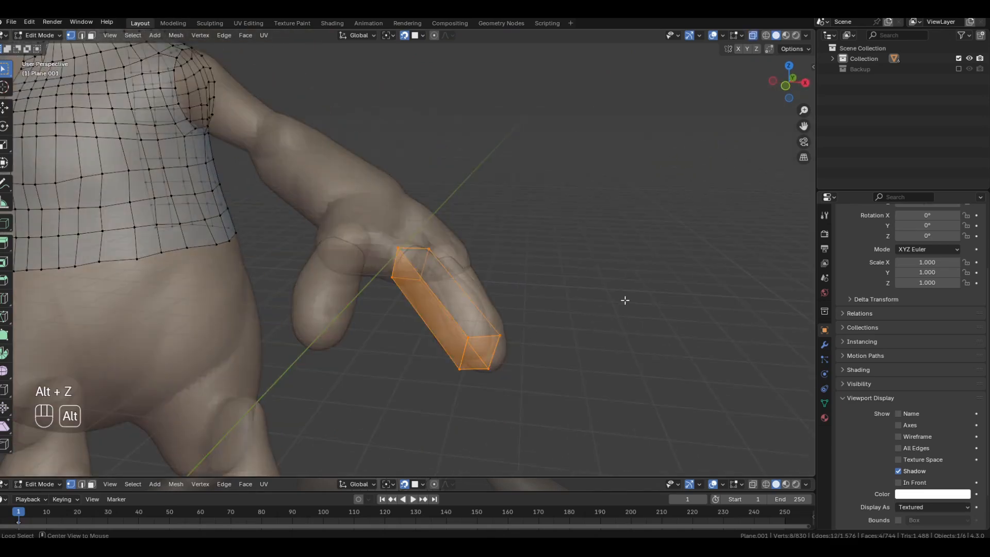
key(alt+z)
key(shift+n)
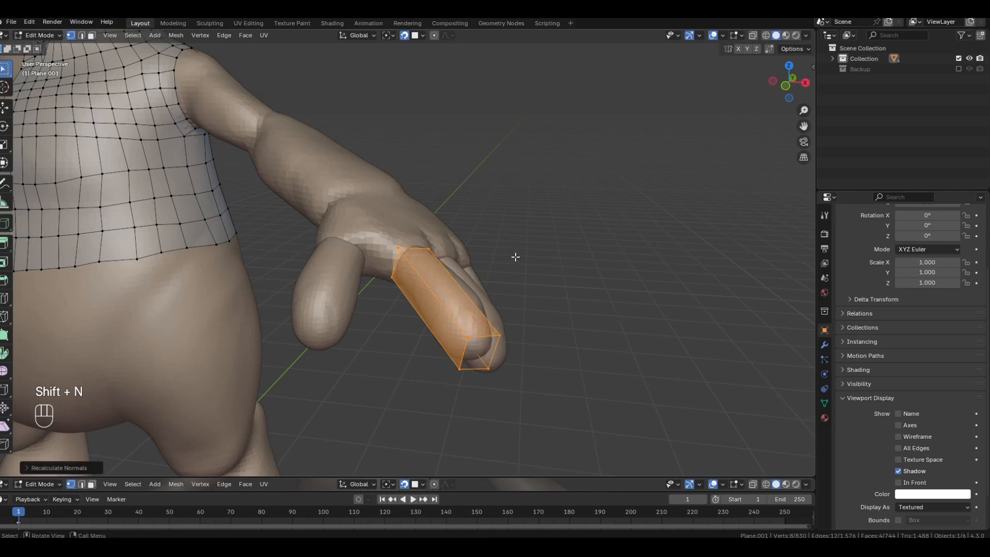
middle_drag(577, 336, 506, 229)
key(alt+z)
click(554, 188)
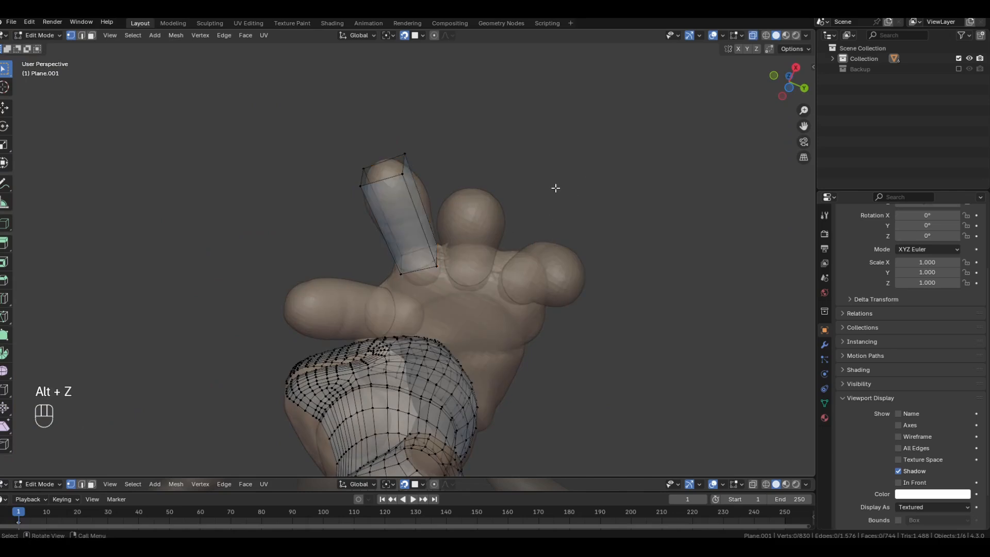
Step: Fill the open end of the finger mesh with a face between its four fingertip vertices
middle_drag(554, 187, 594, 326)
scroll(595, 326, up, 3)
click(474, 383)
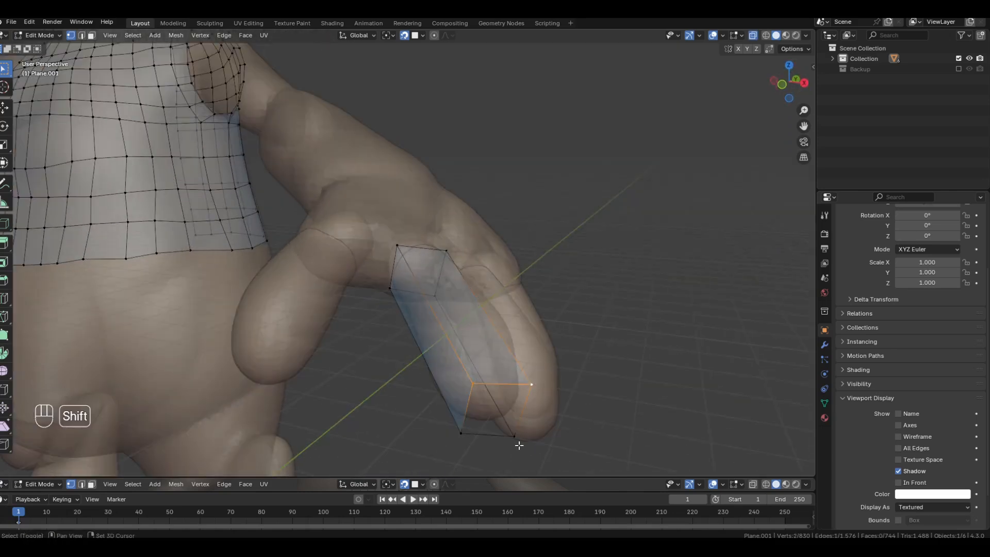
shift+click(466, 438)
key(f)
key(alt+z)
Step: Scale the fingertip end of the mesh and rotate it freely to match the finger's direction
mouse_move(592, 393)
middle_down()
mouse_move(592, 320)
mouse_move(529, 364)
mouse_move(474, 363)
mouse_move(535, 408)
mouse_move(583, 397)
middle_up()
click(535, 409)
drag(579, 297, 412, 396)
key(s)
click(556, 397)
middle_drag(556, 398, 526, 257)
key(r)
key(r)
click(456, 367)
click(559, 335)
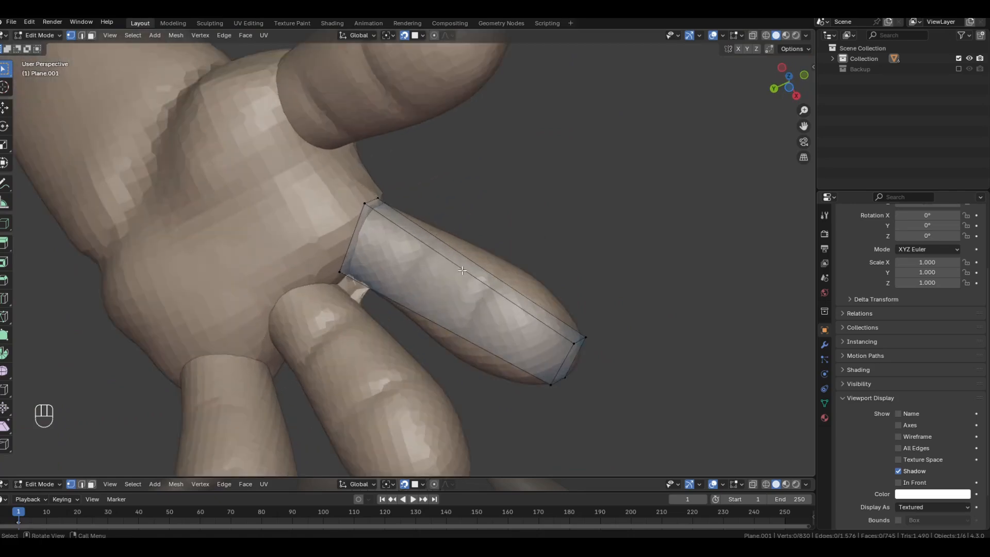
Step: Add two evenly spaced loop cuts around the length of the finger mesh
key(ctrl+r)
scroll(463, 270, up, 1)
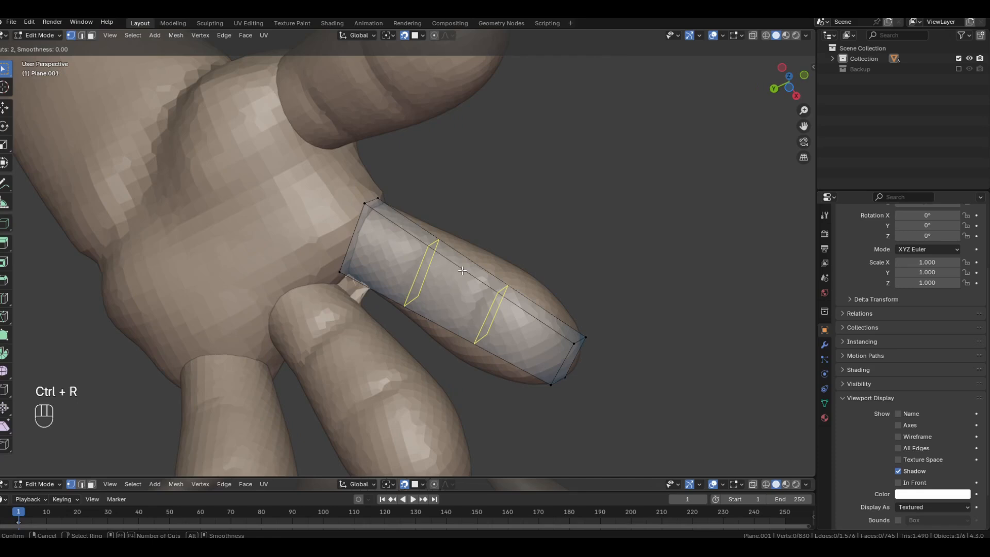
click(463, 271)
right_click(460, 269)
middle_drag(461, 269, 482, 286)
scroll(513, 276, down, 5)
middle_drag(327, 271, 389, 243)
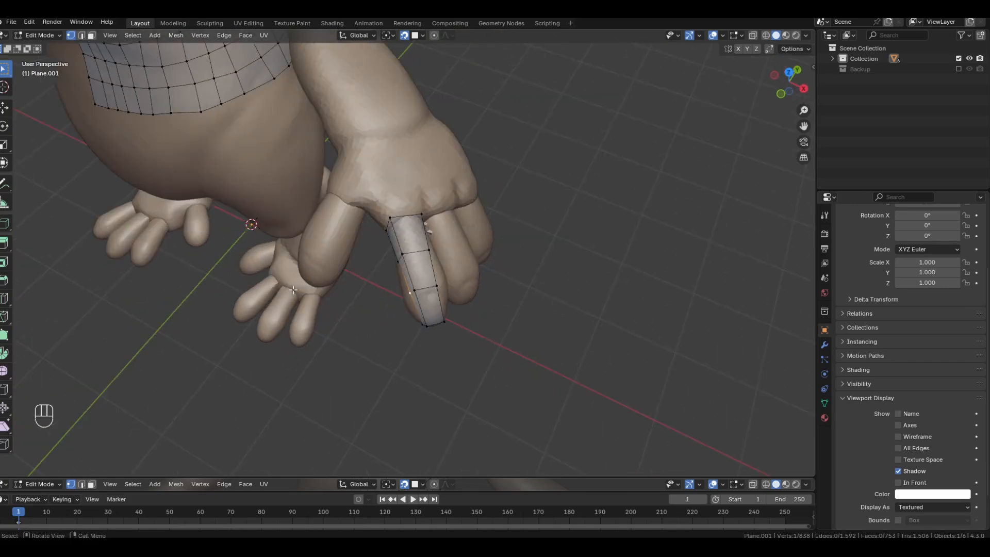
key(Tab)
shift+middle_drag(251, 259, 269, 295)
key(Tab)
middle_drag(477, 402, 554, 381)
scroll(529, 338, up, 3)
click(539, 321)
key(g)
click(541, 314)
key(g)
click(553, 309)
key(g)
click(448, 357)
right_click(447, 357)
key(ctrl+z)
key(ctrl+z)
key(ctrl+z)
key(ctrl+z)
key(ctrl+z)
Step: Switch to Object Mode and hide the retopology mesh and the eyes
key(Tab)
click(273, 206)
click(249, 216)
key(h)
scroll(361, 201, down, 5)
click(336, 131)
key(h)
Step: Join all visible sculpt parts into one object with the body Sphere.001 active, and reveal the hidden objects
drag(490, 85, 228, 333)
scroll(278, 283, up, 3)
shift+click(289, 247)
shift+middle_drag(616, 280, 645, 291)
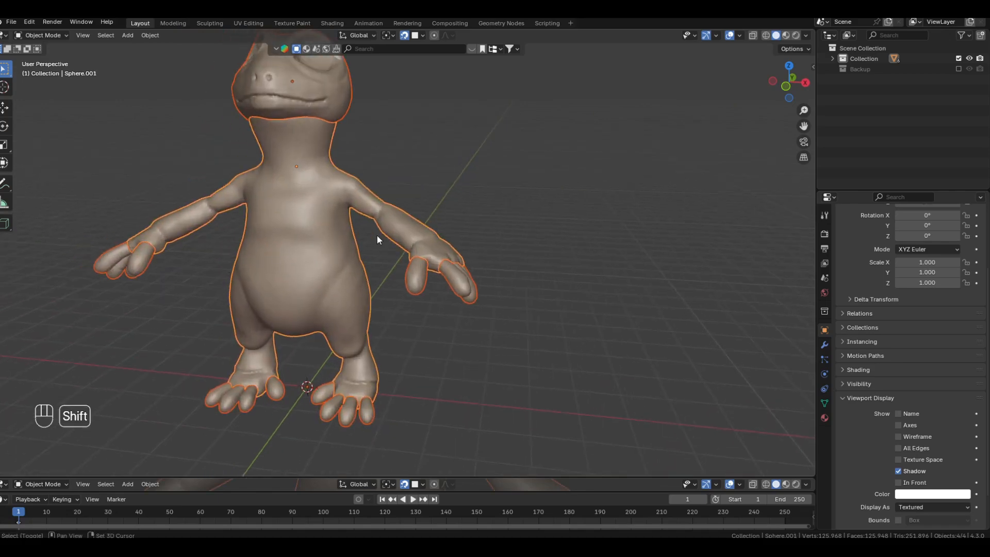
shift+middle_drag(376, 238, 369, 242)
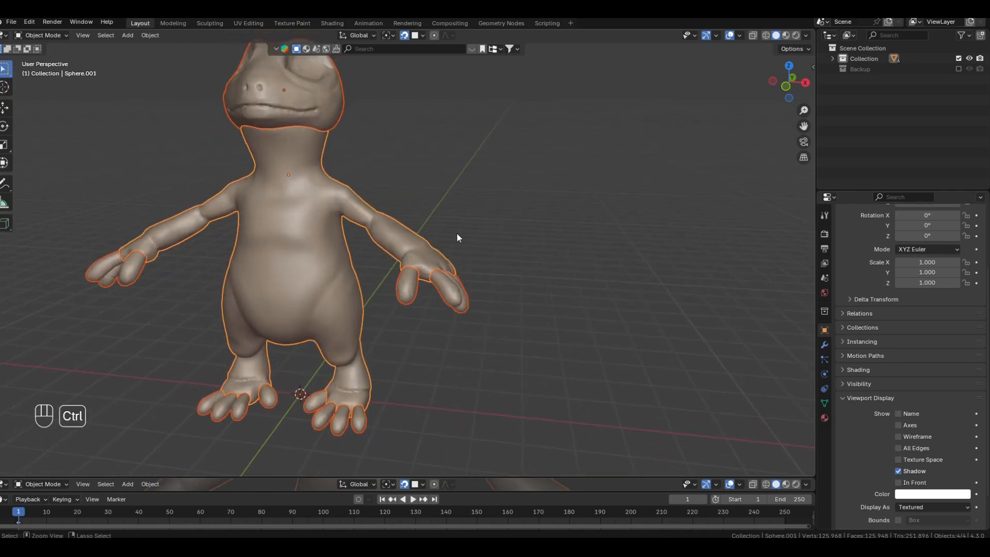
key(ctrl+j)
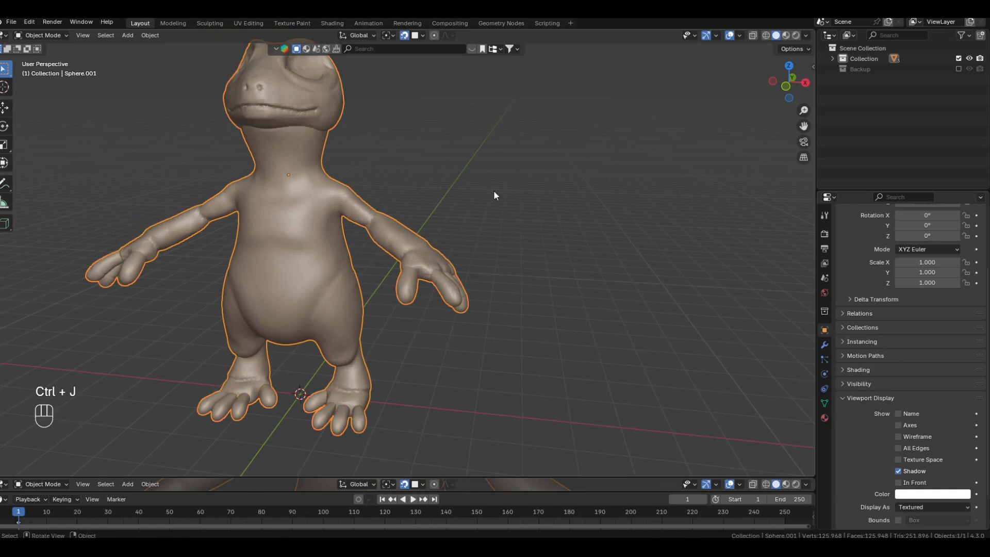
key(alt+h)
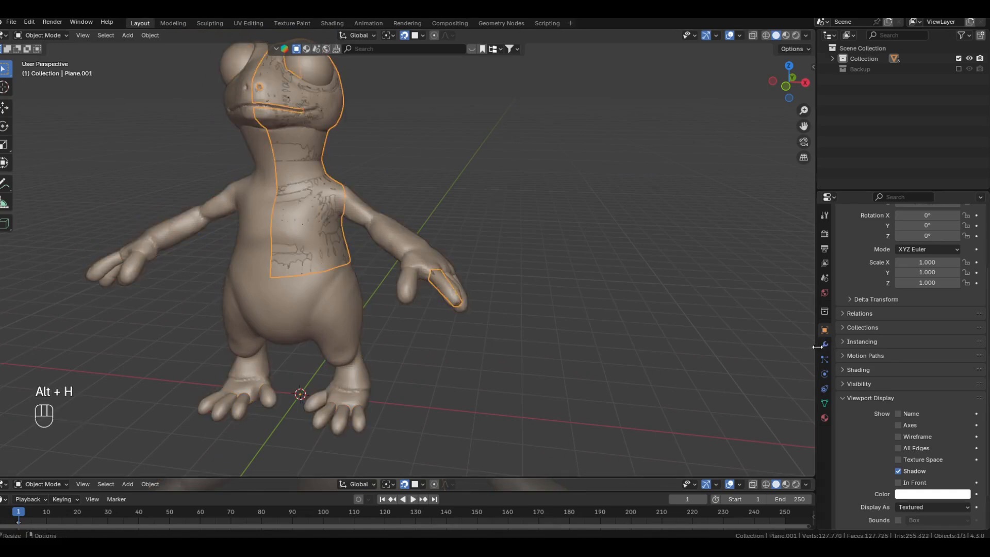
Step: Target the retopology mesh's Shrinkwrap modifier at the joined body Sphere.001, duplicate the modifier and enable the first copy in the viewport
click(824, 344)
scroll(391, 277, up, 3)
shift+middle_drag(378, 267, 403, 289)
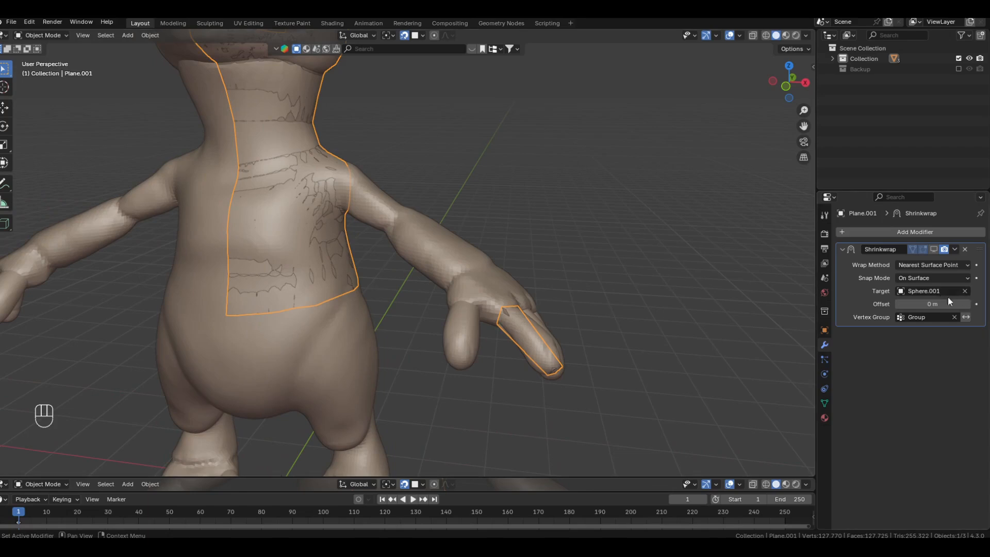
key(e)
click(283, 343)
key(shift+d)
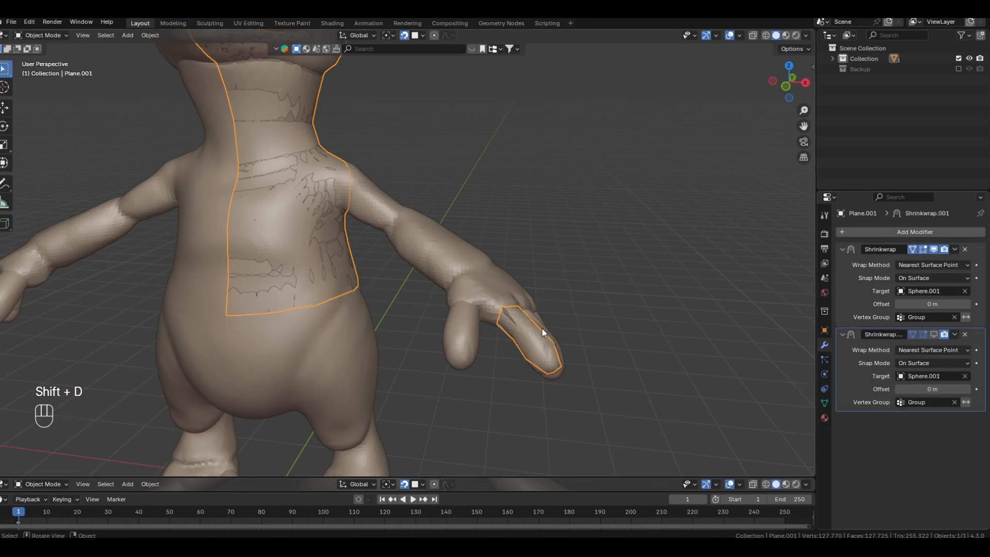
Step: Move and rotate one inner edge loop of the finger mesh to align it with the finger
key(alt+z)
key(Tab)
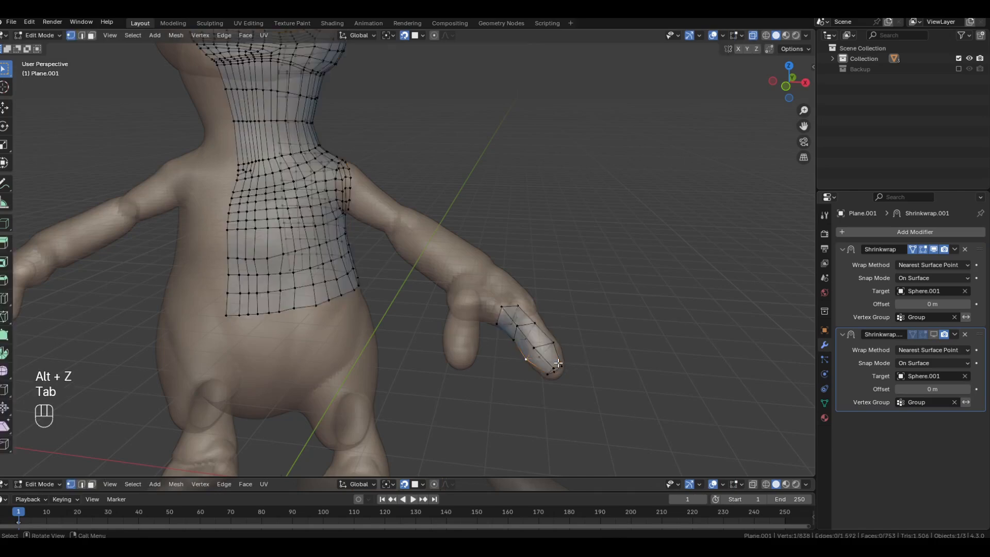
scroll(558, 363, up, 8)
key(KP_Decimal)
scroll(558, 362, down, 10)
middle_drag(557, 311, 531, 245)
scroll(485, 353, up, 4)
click(641, 327)
key(alt+z)
scroll(521, 247, up, 4)
click(403, 248)
middle_drag(404, 247, 552, 309)
alt+shift+click(394, 280)
key(g)
click(608, 311)
key(r)
click(670, 351)
Step: Rotate and move a second edge loop of the finger mesh to follow the finger's bend
alt+shift+click(383, 126)
key(r)
click(531, 312)
key(r)
key(r)
key(g)
click(533, 203)
scroll(532, 203, down, 6)
middle_drag(533, 203, 489, 381)
click(497, 338)
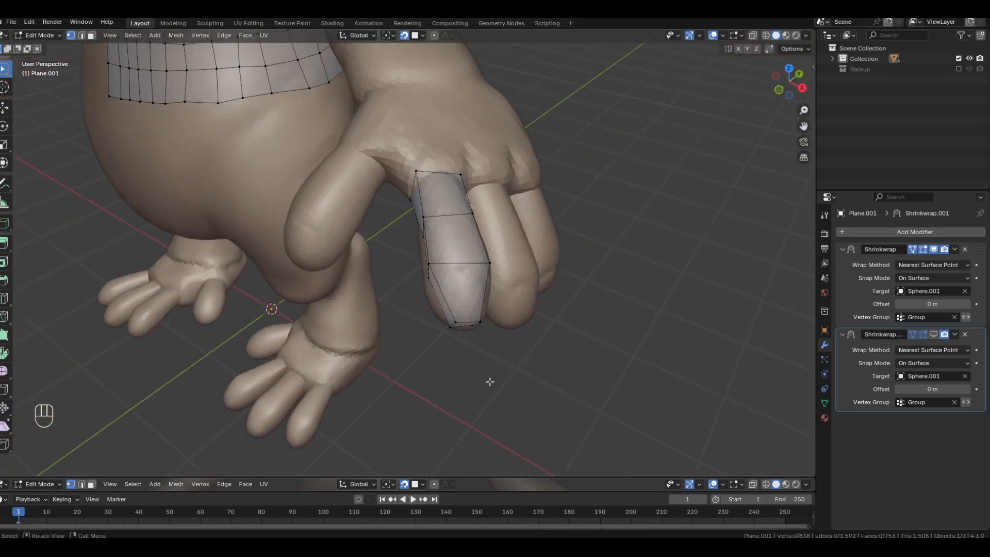
Step: Add a centred lengthwise loop cut along the top and underside of the finger mesh
key(ctrl+r)
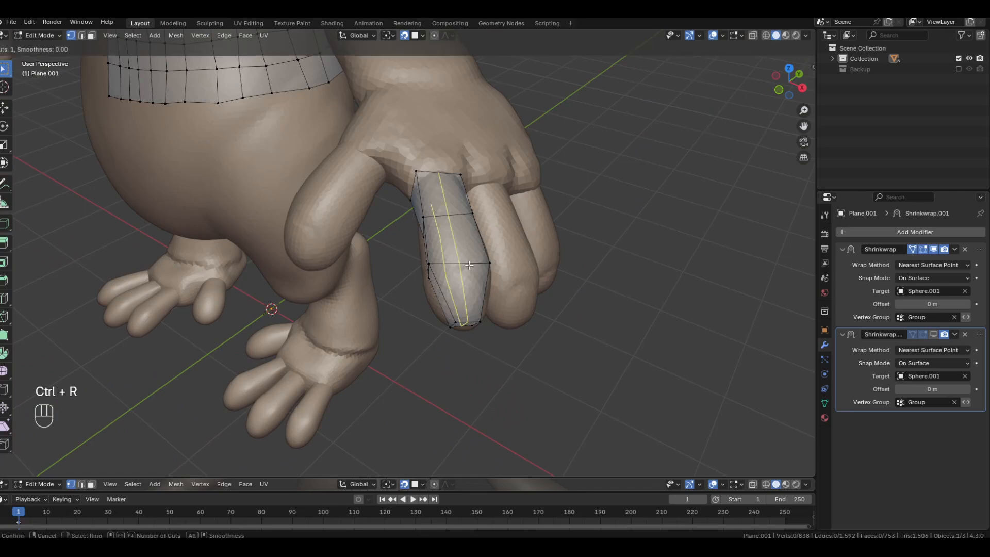
click(468, 265)
right_click(469, 265)
click(626, 339)
Step: Add a second centred lengthwise loop cut running along the sides of the finger mesh and across its tip
middle_drag(541, 349, 521, 281)
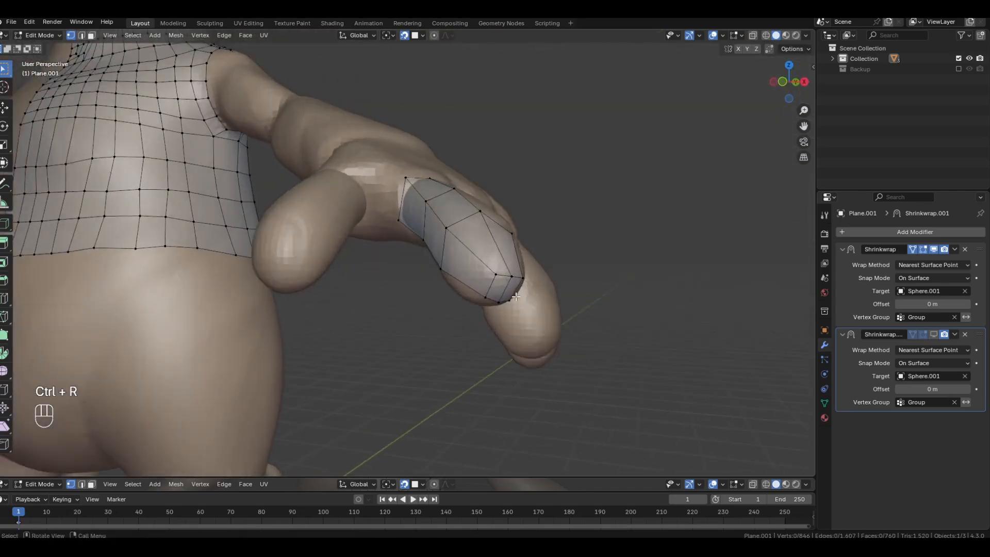
scroll(518, 276, up, 2)
key(ctrl+r)
click(516, 274)
right_click(516, 274)
click(705, 232)
Step: Add a centred loop cut around the finger mesh's last segment, just before the tip
middle_drag(663, 275, 461, 333)
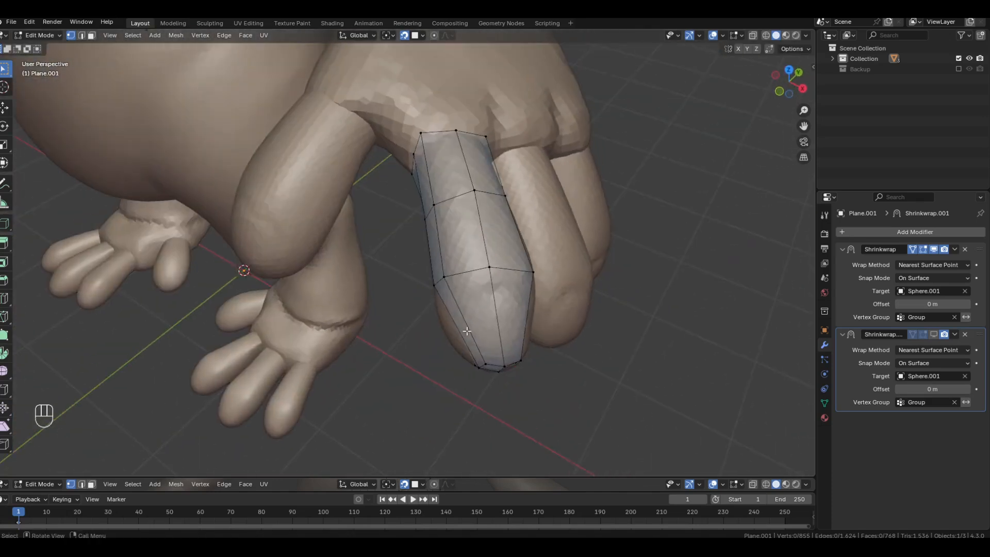
key(ctrl+r)
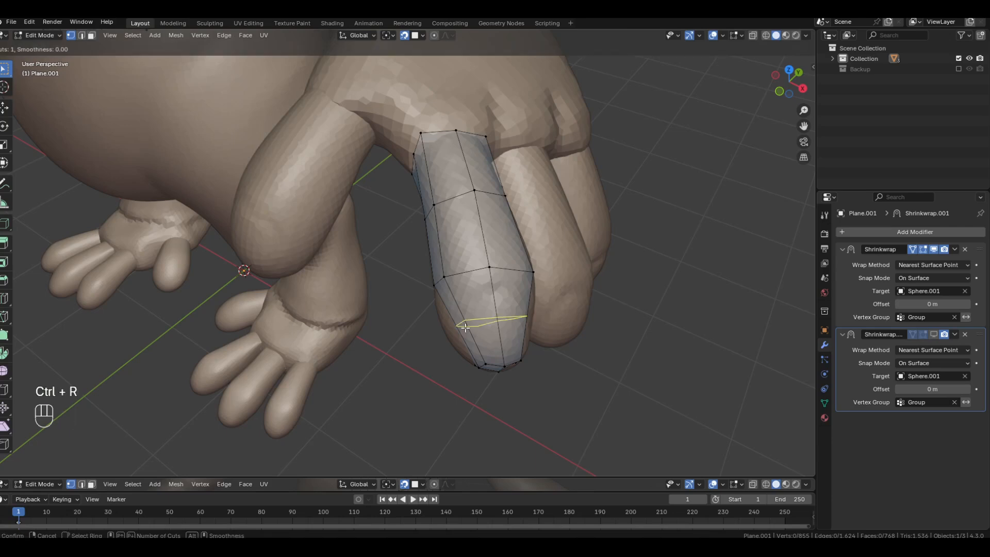
click(493, 321)
right_click(492, 320)
Step: Nudge two individual vertices of the finger mesh, including the top middle one on the loop nearest the tip
middle_drag(493, 321, 418, 397)
click(473, 137)
key(g)
click(475, 141)
middle_drag(526, 382, 590, 382)
scroll(589, 381, down, 3)
click(410, 372)
scroll(417, 362, up, 4)
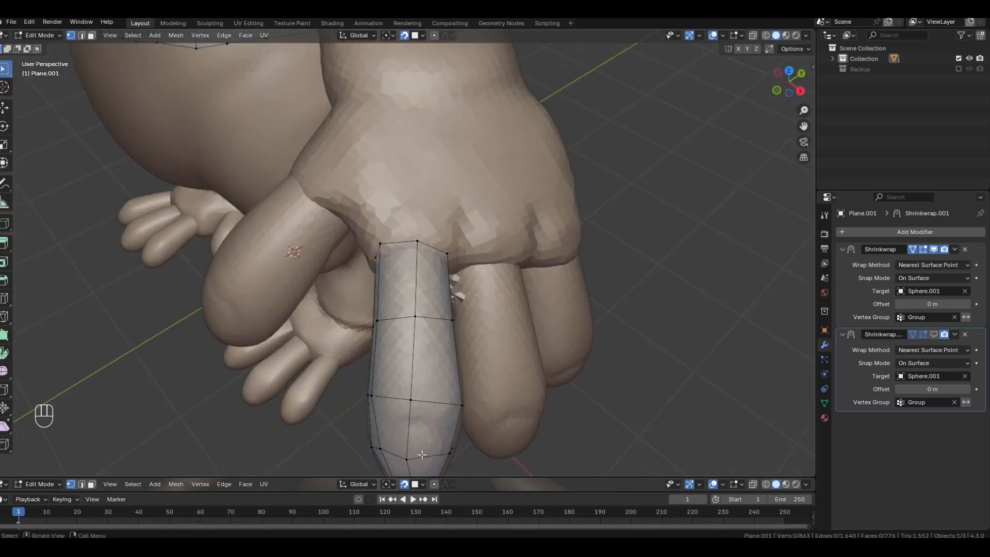
click(414, 457)
key(g)
click(411, 458)
scroll(421, 320, down, 3)
middle_drag(450, 352, 422, 339)
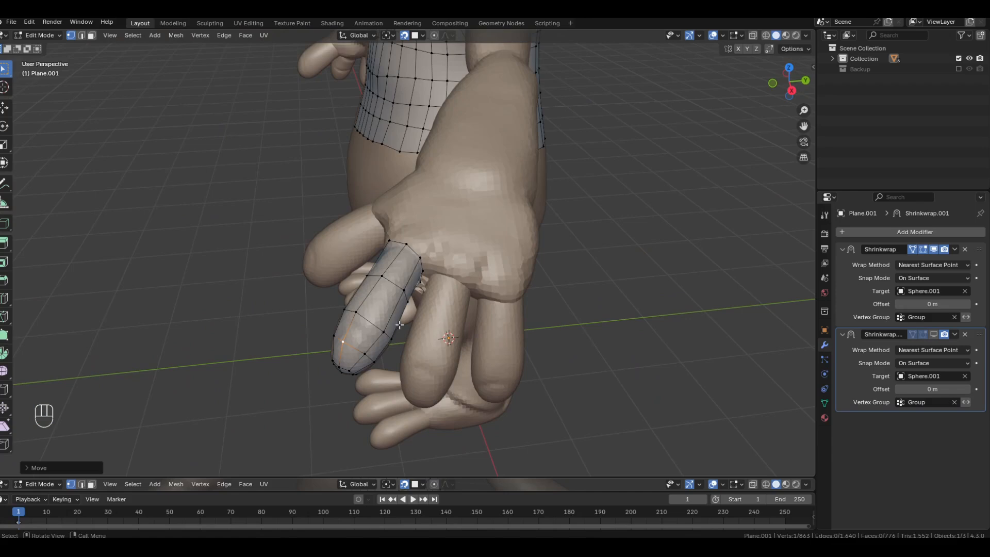
Step: Apply the active Shrinkwrap modifier, keep a duplicate of the remaining one enabled in the viewport, and return to Edit Mode
key(Tab)
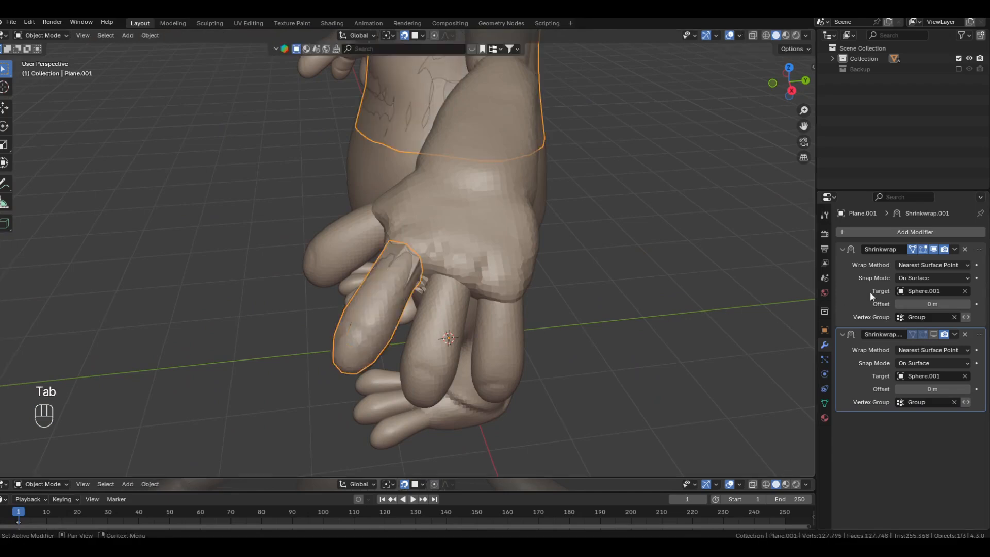
key(ctrl+a)
key(shift+d)
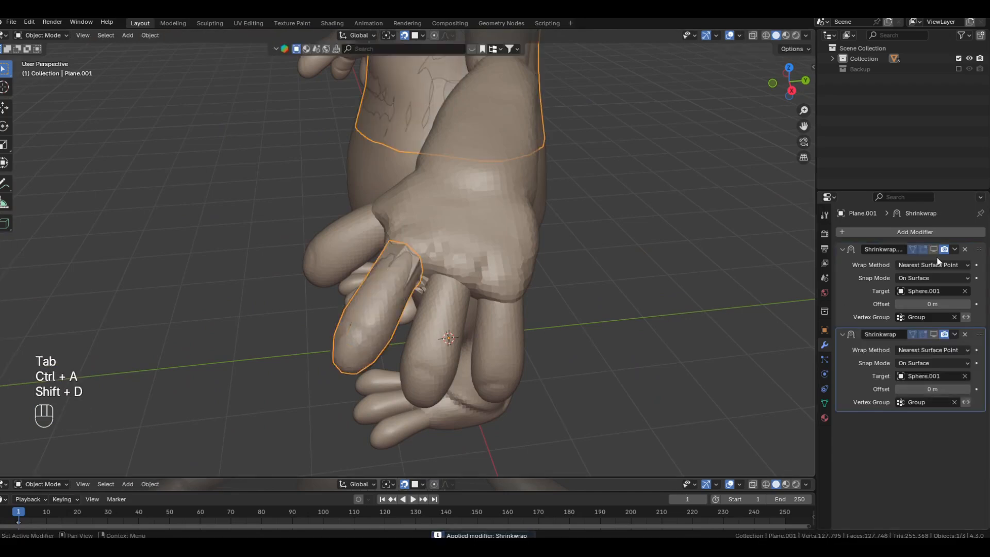
click(934, 249)
key(Tab)
Step: Select the whole linked finger mesh and duplicate it onto the neighbouring finger
middle_drag(775, 304, 541, 288)
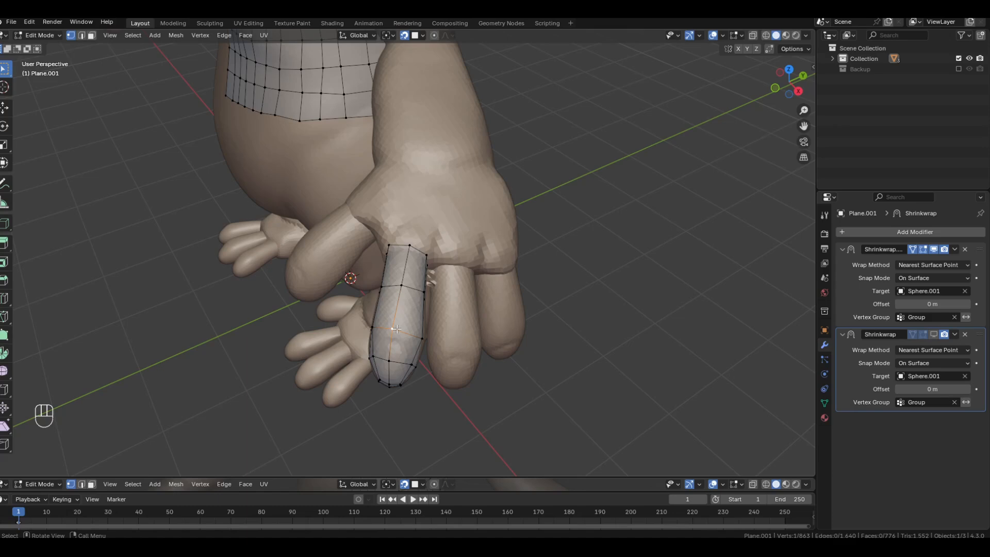
key(l)
middle_drag(399, 380, 477, 332)
middle_drag(593, 338, 515, 358)
key(shift+d)
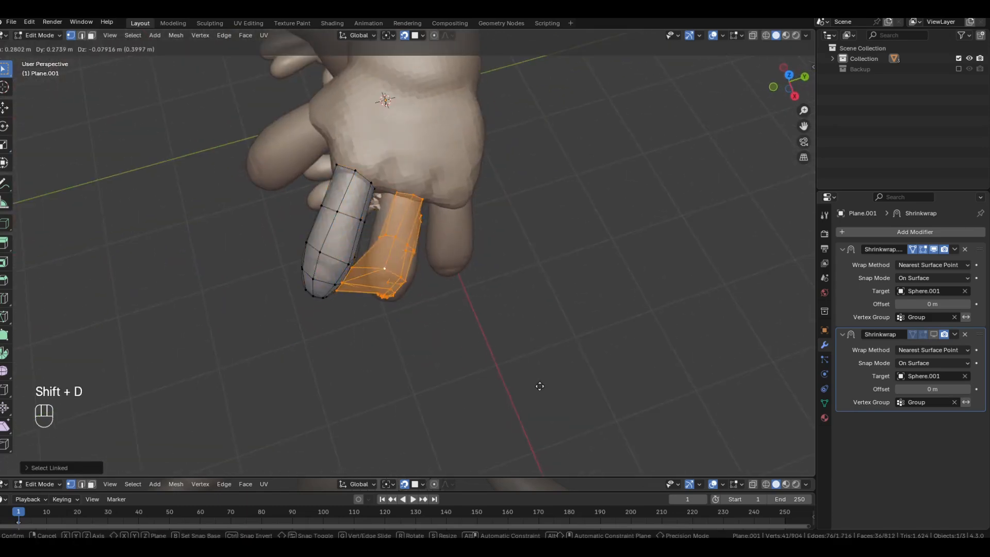
click(537, 391)
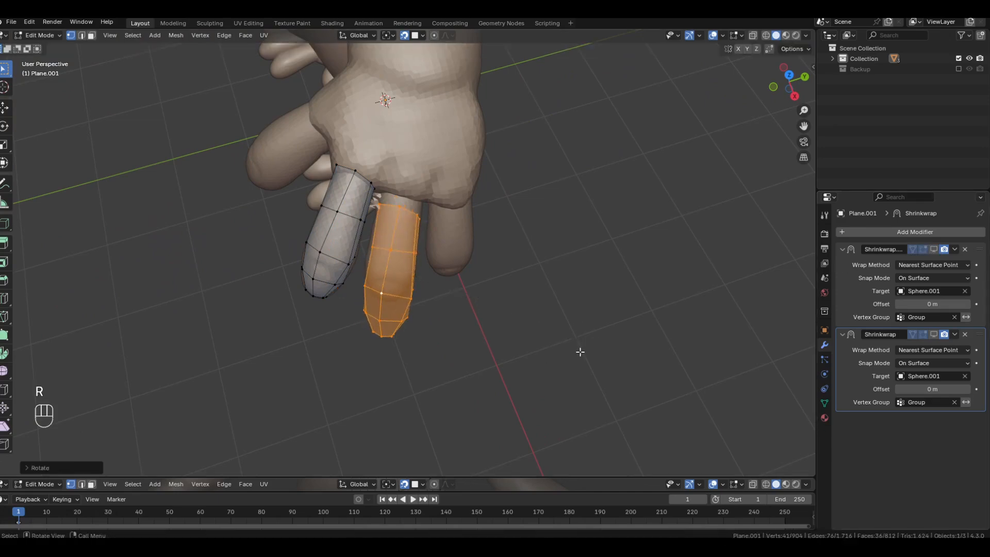
Step: Rotate and move the duplicated finger mesh until it lines up with the middle finger of the sculpt
middle_drag(578, 358, 508, 361)
key(r)
middle_drag(572, 339, 537, 314)
key(r)
click(537, 381)
key(g)
click(540, 383)
middle_drag(542, 379, 515, 334)
key(r)
click(598, 403)
key(g)
click(600, 403)
click(568, 390)
Step: Enable the first Shrinkwrap modifier in the viewport and return to Edit Mode on the finger meshes
middle_drag(568, 390, 548, 379)
key(Tab)
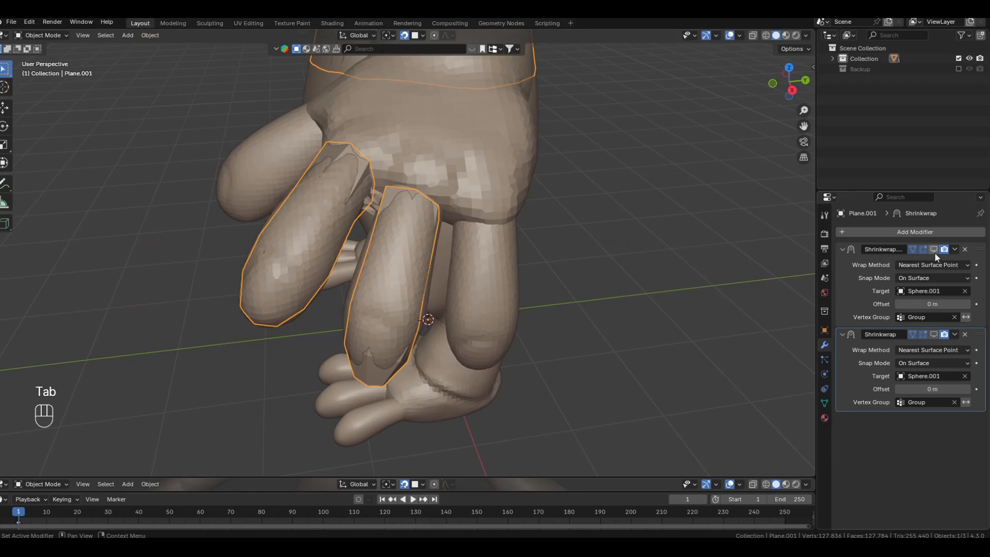
key(Tab)
middle_drag(580, 267, 391, 221)
scroll(390, 222, up, 5)
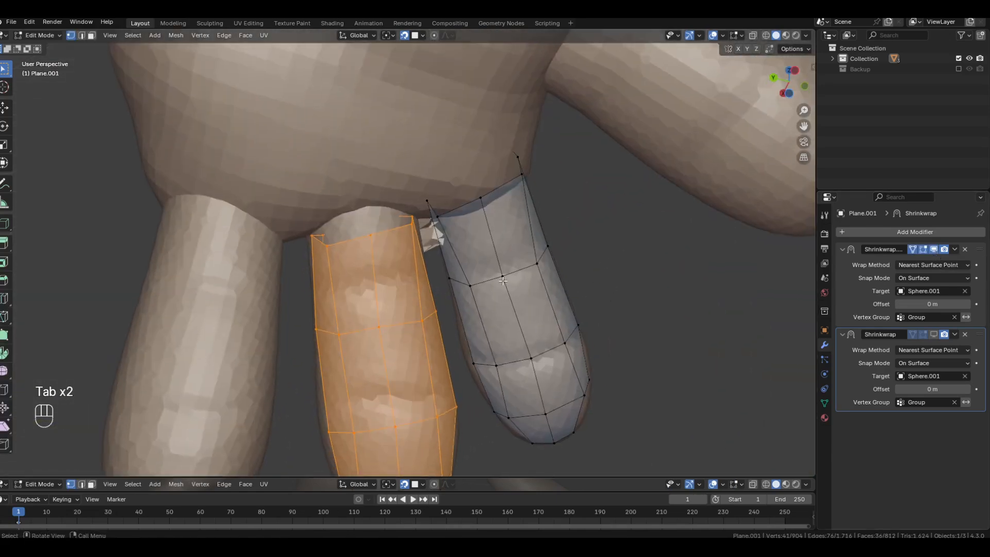
Step: Move the base vertices of the middle finger mesh onto the crease where the finger meets the palm
key(g)
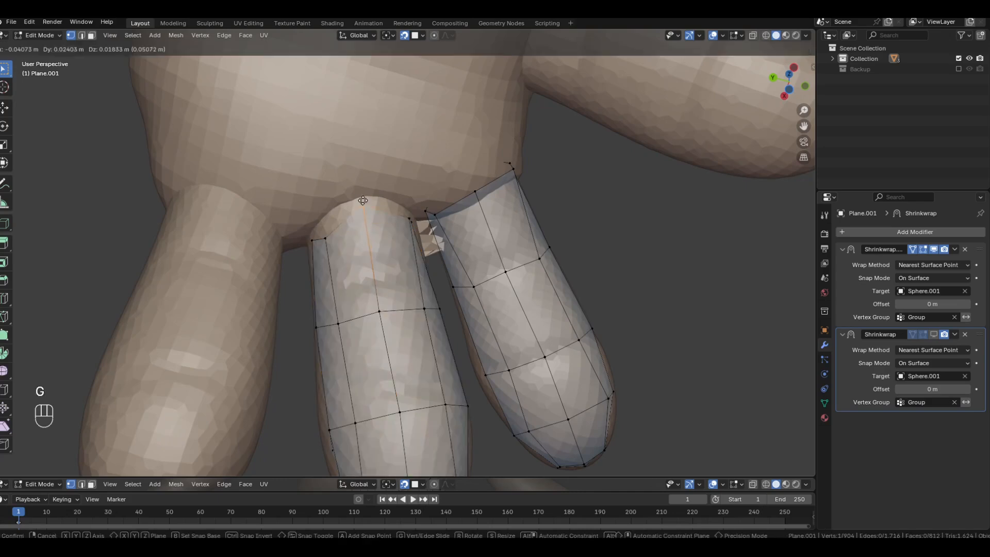
click(322, 228)
click(407, 216)
key(g)
middle_drag(407, 217, 481, 197)
key(g)
click(331, 199)
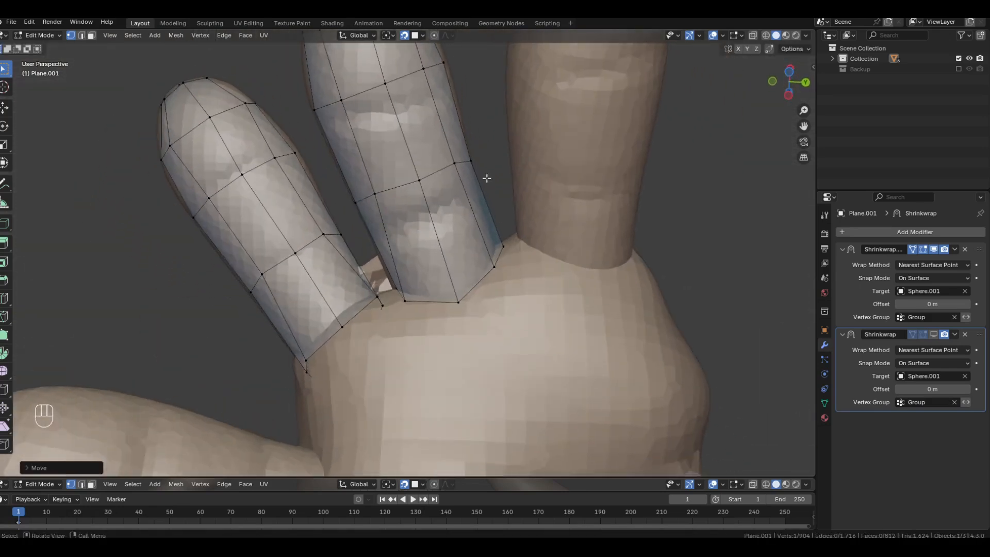
click(737, 216)
middle_drag(736, 217, 649, 344)
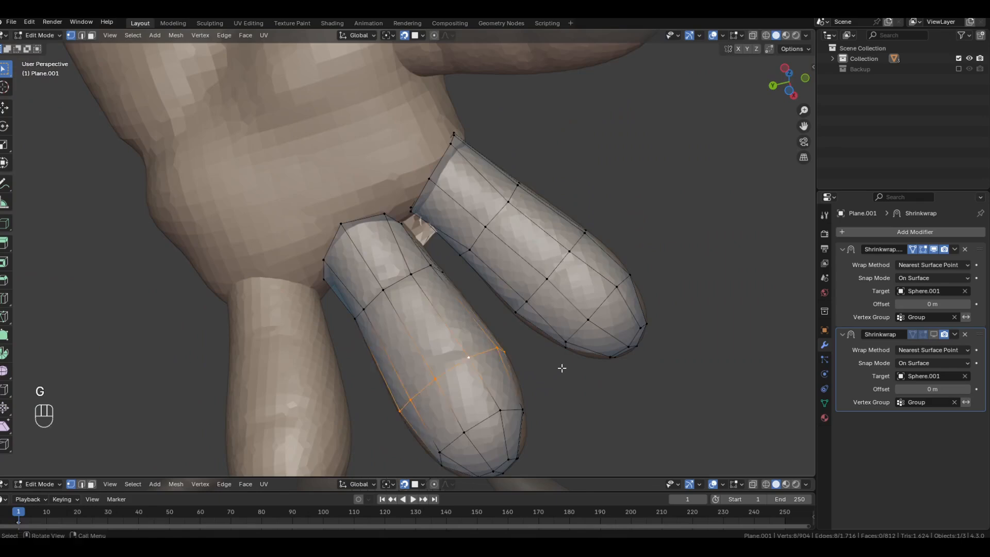
Step: Shift the middle finger mesh's edge loop nearest the outer knuckle along the finger to even out the spacing
alt+shift+click(458, 364)
key(g)
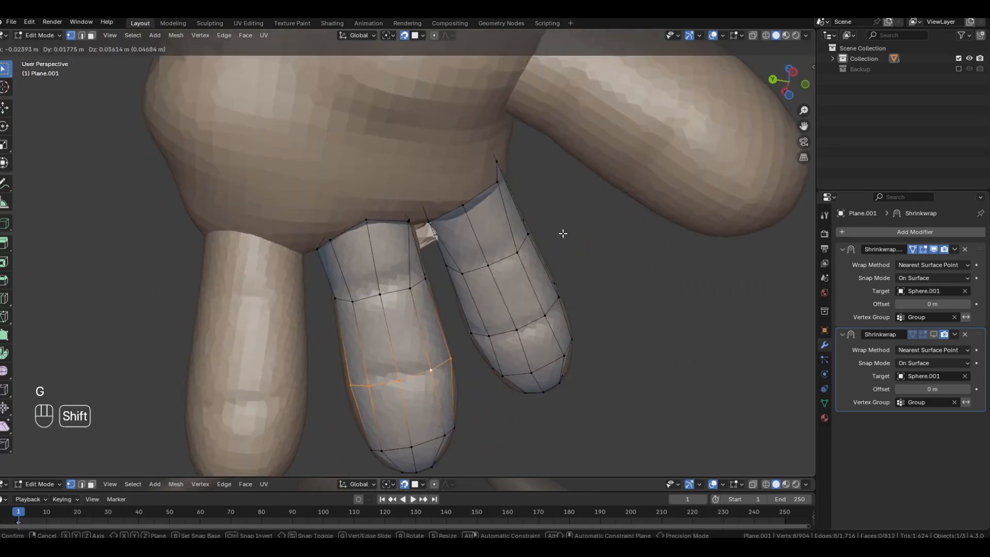
click(562, 234)
middle_drag(562, 234, 407, 431)
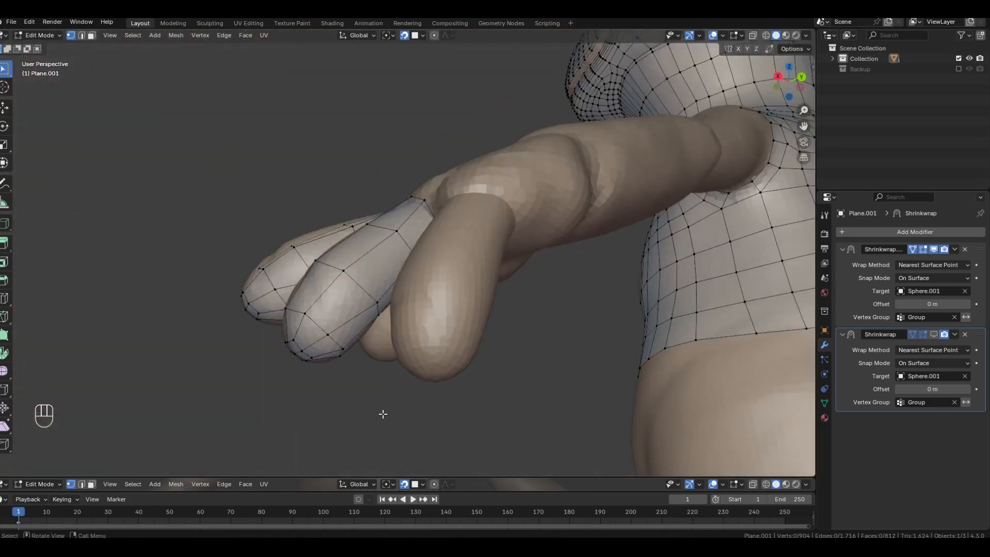
alt+shift+click(316, 330)
middle_drag(316, 330, 404, 427)
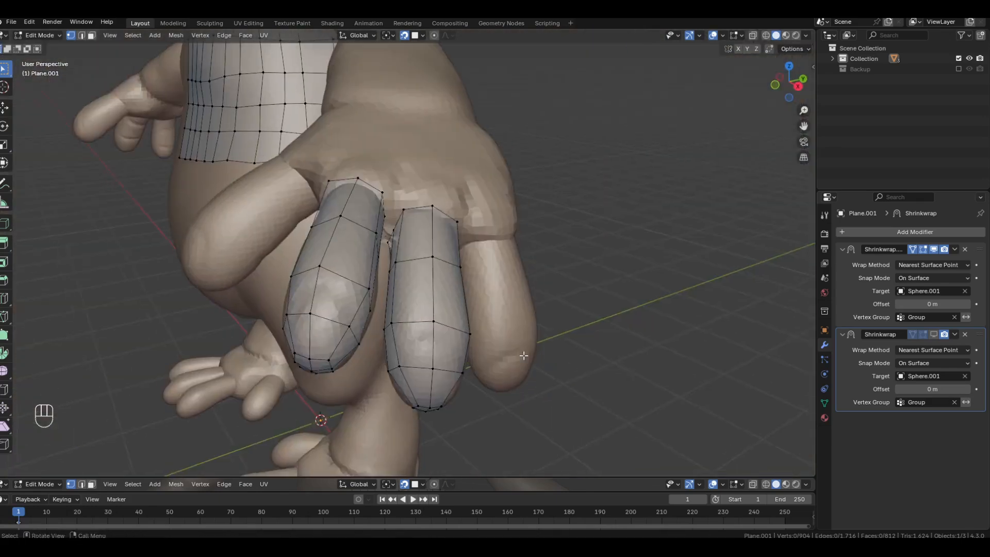
Step: Apply the first Shrinkwrap modifier, duplicate the remaining one, and return to Edit Mode
middle_drag(539, 252, 534, 304)
key(Tab)
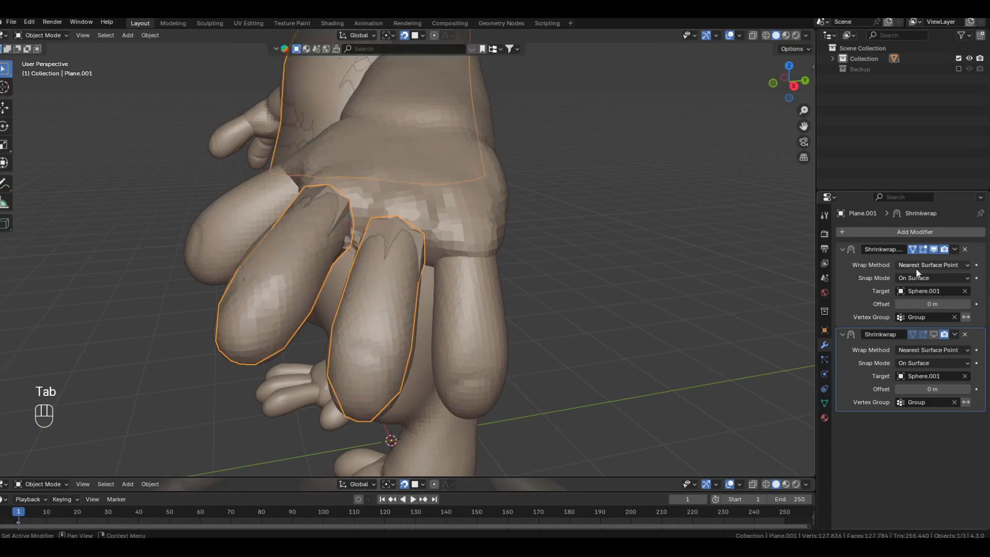
key(ctrl+a)
key(Tab)
key(Tab)
key(shift+d)
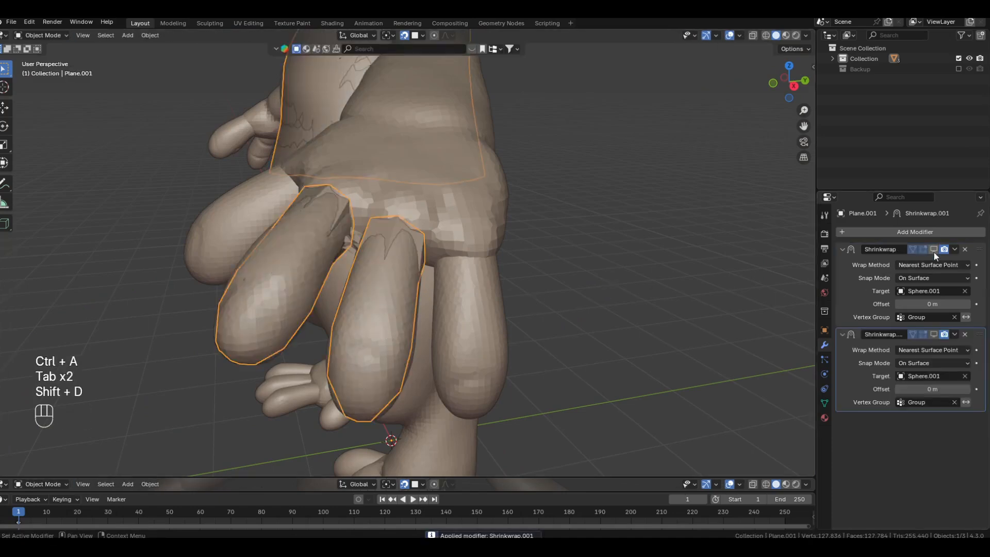
key(Tab)
Step: Duplicate the finger mesh and rotate and move the copy towards the outermost finger
shift+middle_drag(416, 275, 488, 292)
key(shift+d)
key(r)
click(601, 338)
middle_drag(601, 339, 565, 332)
key(g)
click(618, 337)
middle_drag(671, 345, 603, 369)
key(r)
click(650, 313)
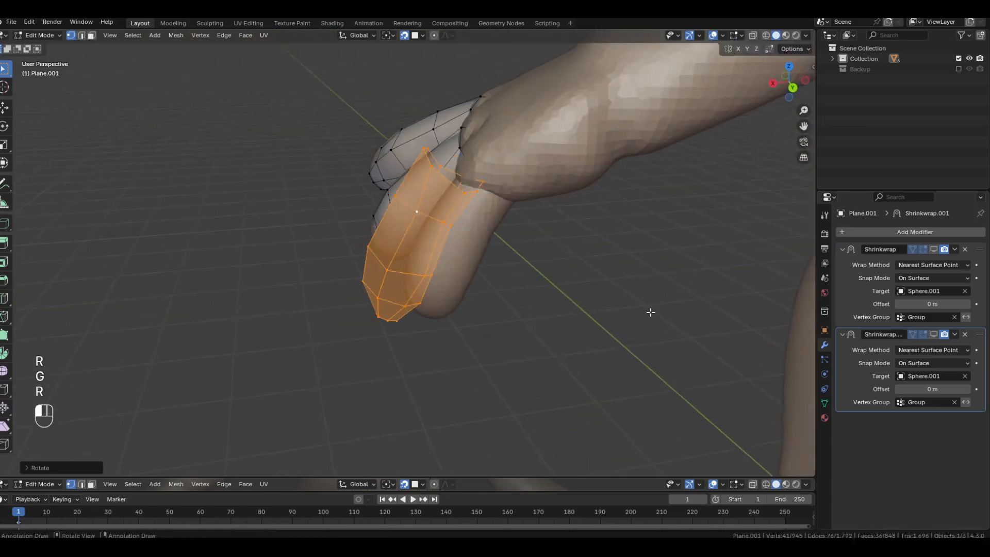
Step: Scale, move and rotate the copied mesh until it covers the outermost finger
key(g)
click(643, 339)
key(s)
middle_drag(643, 339, 592, 379)
click(639, 390)
key(g)
key(g)
key(r)
click(546, 389)
Step: Turn on the first Shrinkwrap modifier's viewport display so the outermost finger mesh wraps to the sculpt
key(Tab)
click(934, 249)
key(Tab)
Step: Move the upper base vertices of the outermost finger mesh up to where the finger joins the palm
scroll(418, 244, up, 4)
middle_drag(418, 244, 384, 263)
click(460, 245)
key(g)
click(465, 236)
middle_drag(466, 236, 413, 240)
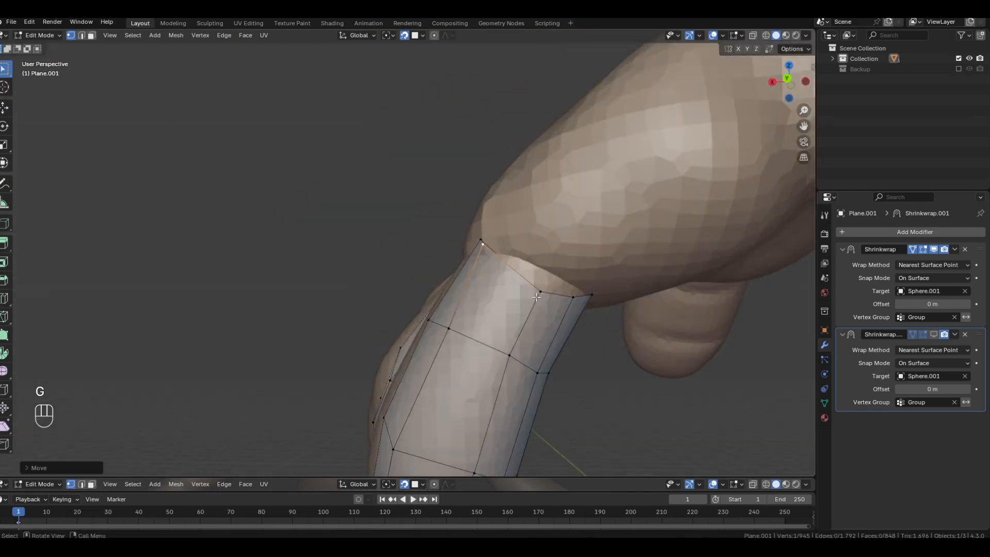
click(482, 241)
key(g)
middle_drag(541, 227, 508, 215)
click(508, 216)
key(g)
Step: Adjust the remaining base vertices and the outer side vertices of the outermost finger mesh to even out its outline
middle_drag(397, 304, 289, 294)
scroll(404, 344, up, 3)
click(419, 294)
click(455, 245)
key(g)
click(454, 241)
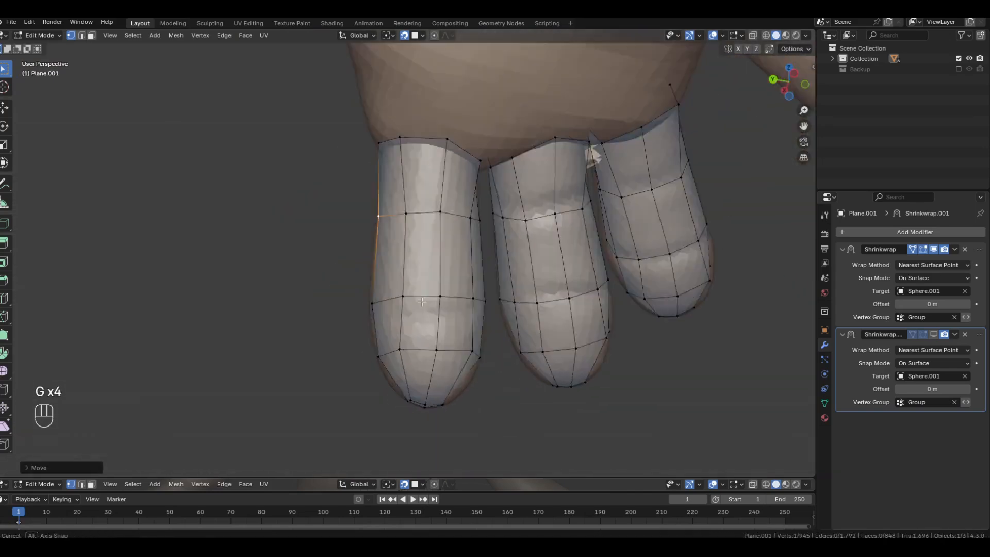
click(337, 177)
key(g)
click(334, 168)
middle_drag(334, 168, 319, 268)
click(320, 212)
key(g)
click(319, 304)
key(g)
click(317, 311)
Step: Reposition the two middle edge loops of the outermost finger mesh along the finger
middle_drag(318, 311, 528, 165)
alt+click(467, 296)
key(g)
click(586, 407)
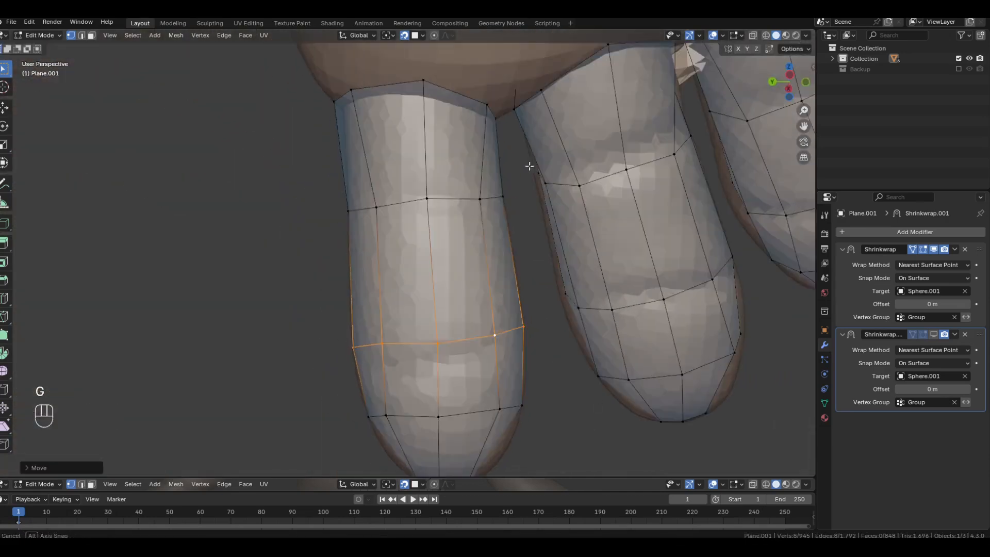
alt+click(453, 205)
key(g)
click(459, 209)
middle_drag(459, 209, 574, 211)
click(373, 242)
scroll(373, 242, down, 5)
Step: Apply the first Shrinkwrap modifier, keep a duplicate of the remaining one, and return to Edit Mode for the thumb
key(Tab)
key(ctrl+a)
key(shift+d)
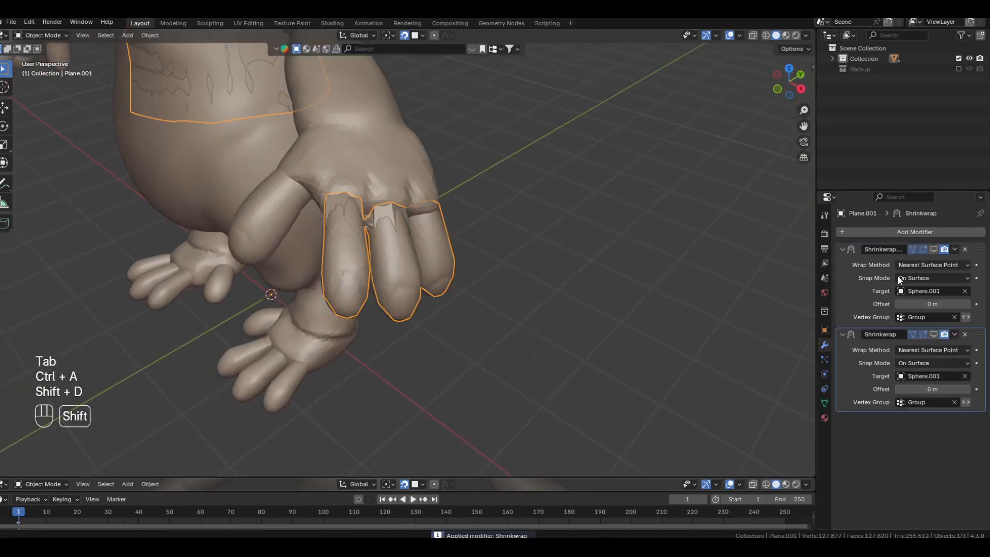
key(Tab)
Step: Select a whole linked finger mesh, duplicate it onto the thumb, and rotate the copy to follow the thumb's direction
key(l)
scroll(581, 277, up, 3)
key(shift+d)
click(934, 250)
key(g)
click(627, 330)
middle_drag(627, 330, 593, 280)
key(r)
key(r)
key(r)
click(244, 325)
key(r)
middle_drag(244, 325, 291, 319)
click(284, 341)
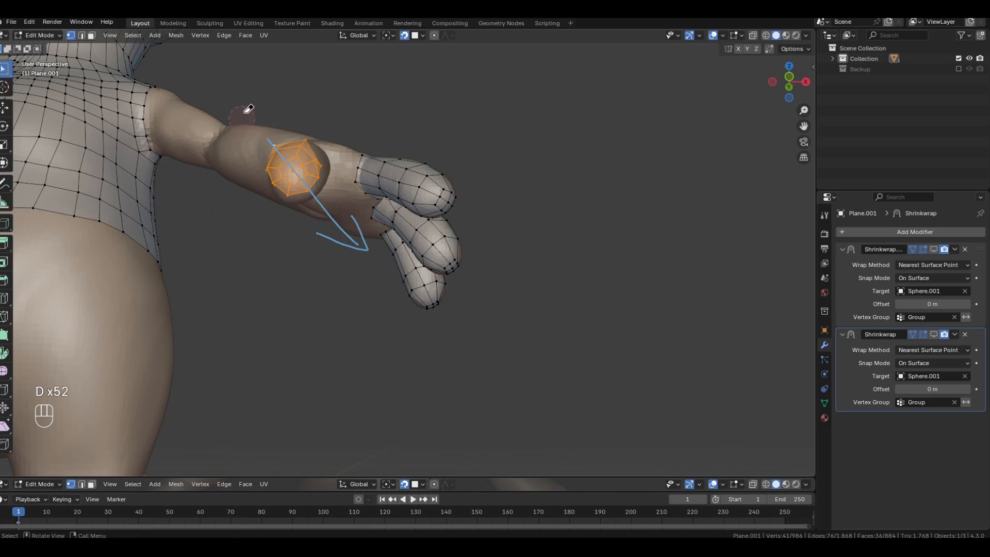
Step: Move, scale and rotate the copied mesh until it fits over the thumb from every side
key(g)
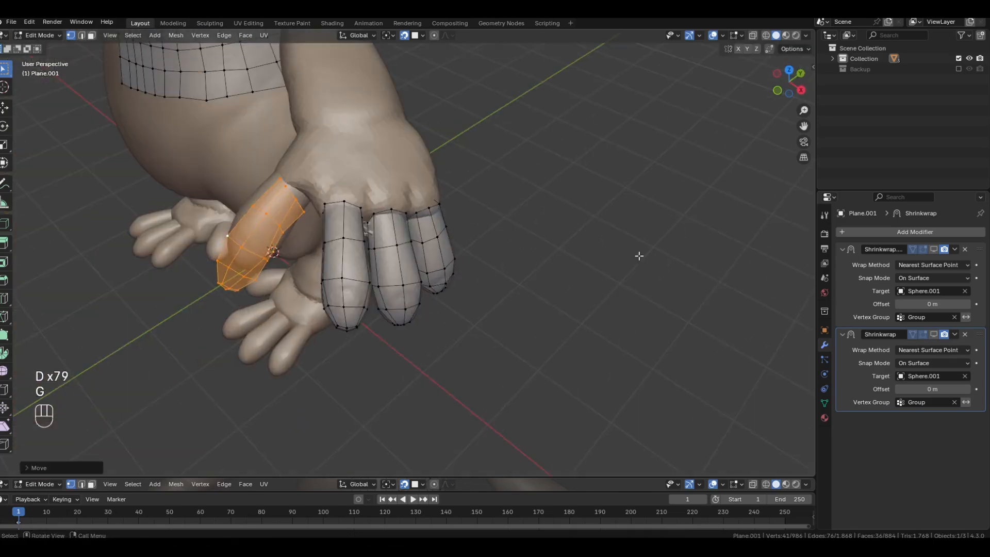
key(r)
key(s)
click(632, 283)
key(s)
click(616, 280)
key(r)
key(g)
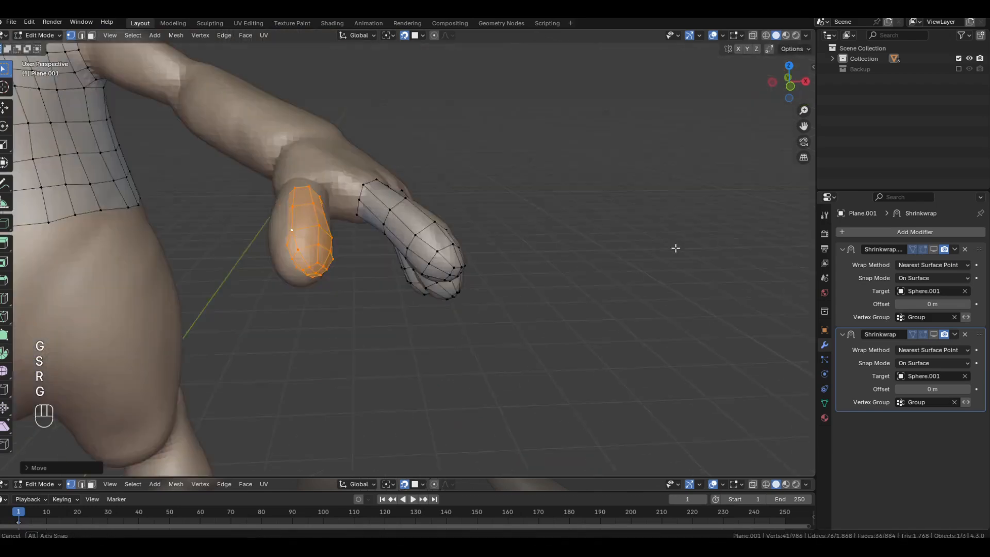
middle_drag(674, 247, 651, 306)
key(r)
key(r)
key(r)
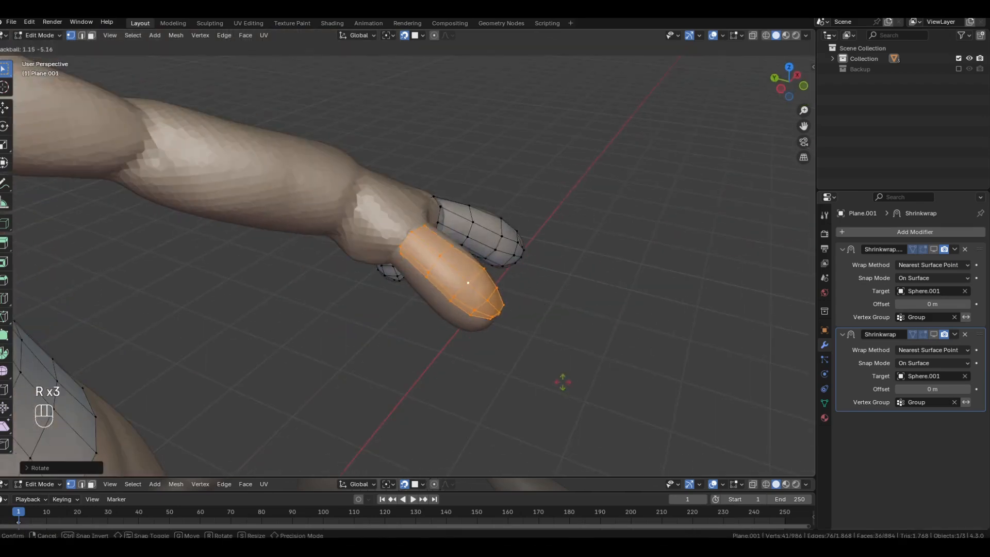
click(675, 367)
Step: Enable the first Shrinkwrap modifier in the viewport so the thumb mesh wraps to the sculpt, and clear the selection
key(Tab)
drag(934, 249, 912, 249)
key(Tab)
click(508, 330)
middle_drag(508, 330, 454, 305)
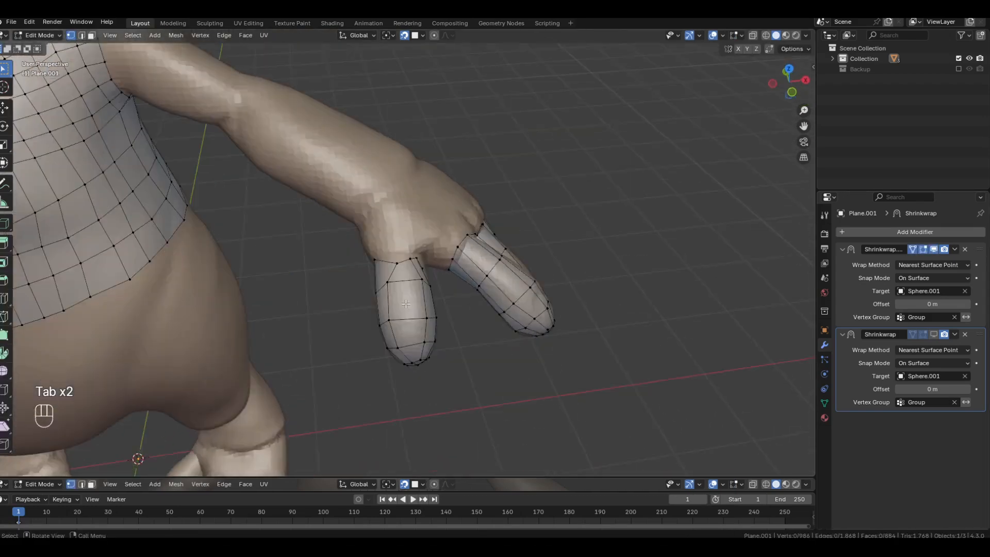
Step: Nudge a base vertex of the thumb mesh towards the palm and apply the first Shrinkwrap modifier
click(389, 261)
key(g)
click(383, 254)
scroll(384, 255, up, 3)
middle_drag(387, 258, 285, 247)
key(Tab)
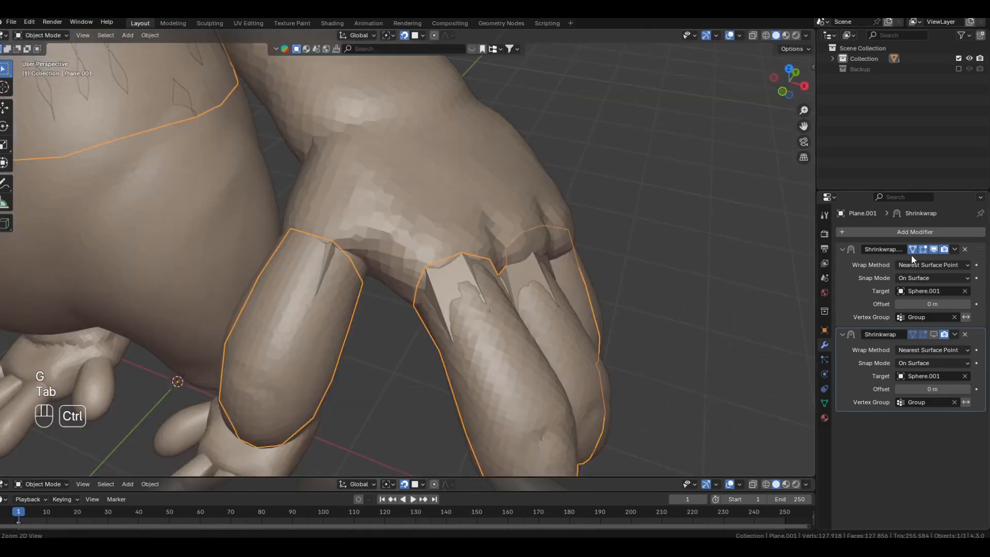
key(ctrl+a)
key(Tab)
Step: Move individual vertices on the thumb mesh's base edge to follow the crease with the palm
click(328, 251)
middle_drag(381, 263, 455, 241)
key(g)
click(327, 247)
key(g)
click(250, 204)
key(g)
click(327, 163)
key(g)
click(332, 159)
Step: Refine the remaining vertices around the thumb mesh's open base to even out their spacing
key(g)
click(301, 157)
click(308, 168)
key(g)
key(g)
key(g)
click(368, 279)
key(g)
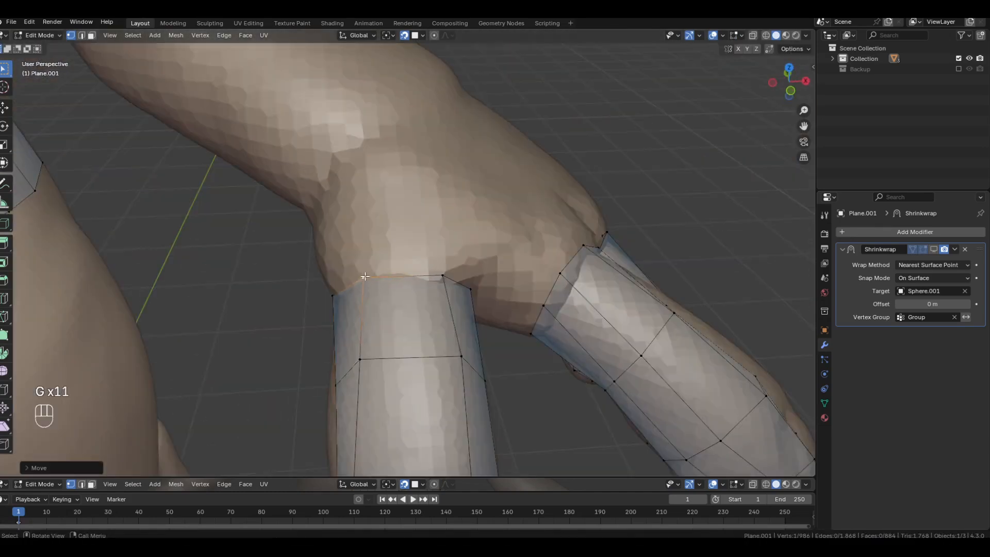
Step: Move and slide single vertices along the thumb mesh to straighten its lengthwise edges and even out their spacing
scroll(376, 281, down, 5)
scroll(386, 304, up, 4)
click(392, 330)
key(g)
click(393, 335)
middle_drag(394, 334, 411, 351)
click(406, 356)
key(g)
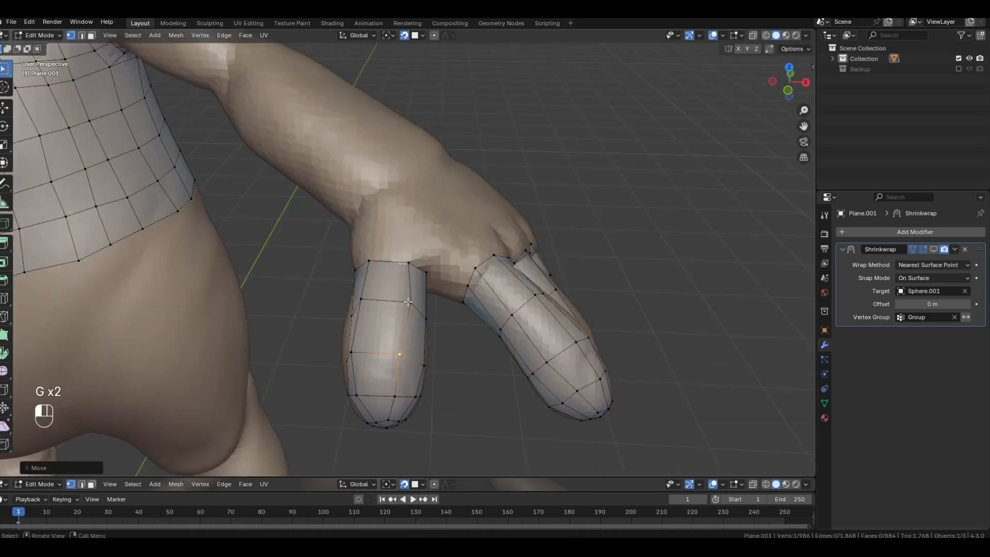
key(g)
middle_drag(411, 305, 453, 249)
click(458, 252)
key(g)
key(g)
Step: Move the whole edge loop nearest the thumb's open base to align it with the sculpted thumb
middle_drag(503, 291, 338, 351)
click(290, 350)
scroll(338, 352, up, 3)
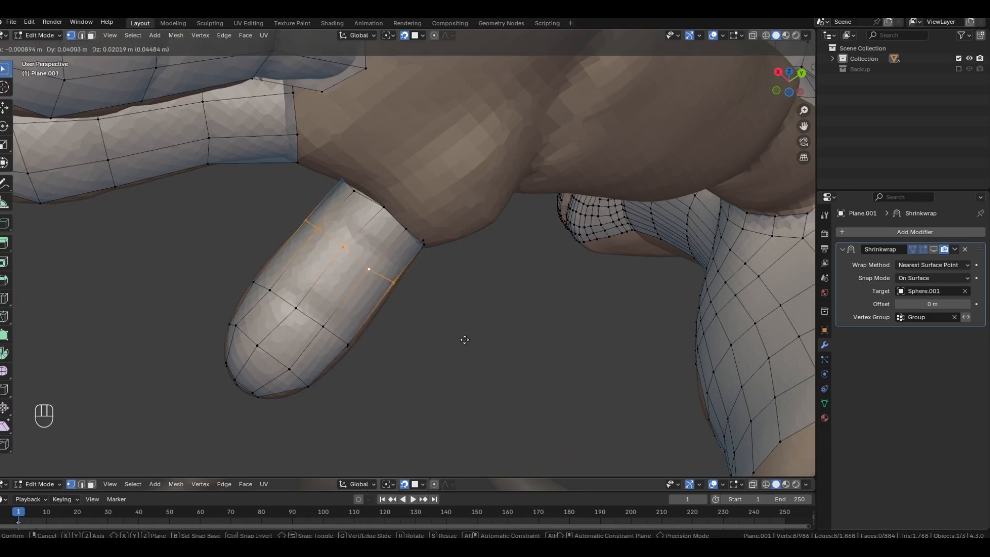
middle_drag(398, 319, 495, 382)
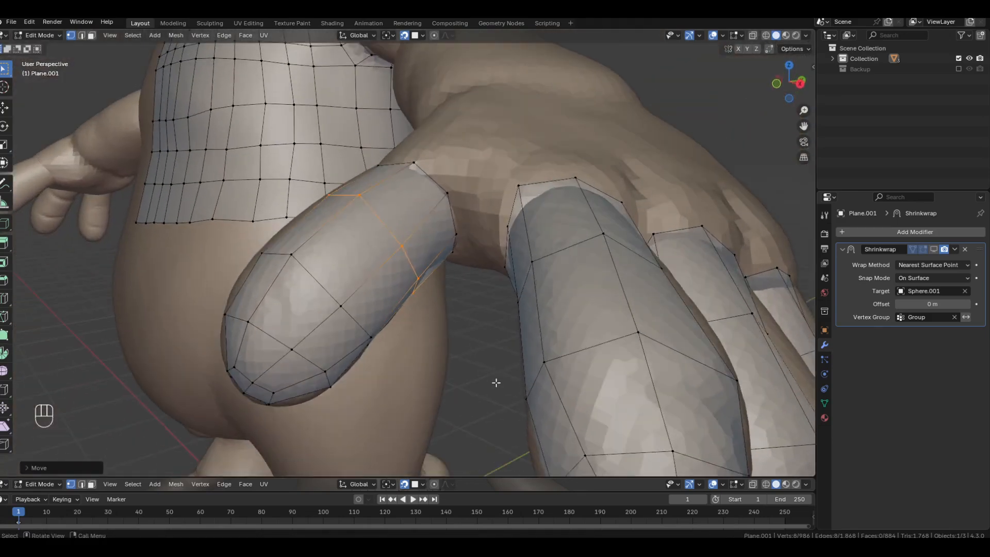
scroll(492, 379, down, 4)
middle_drag(477, 315, 480, 359)
middle_drag(719, 296, 702, 282)
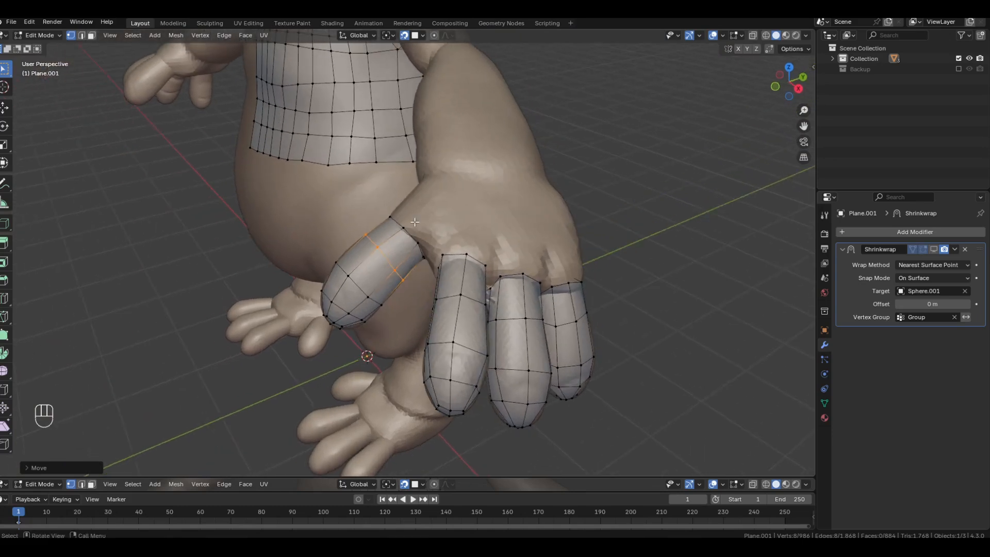
Step: Edge-slide the loop nearest the thumb's base along the thumb to adjust its spacing, and clear the selection
middle_drag(434, 203, 420, 352)
key(g)
key(g)
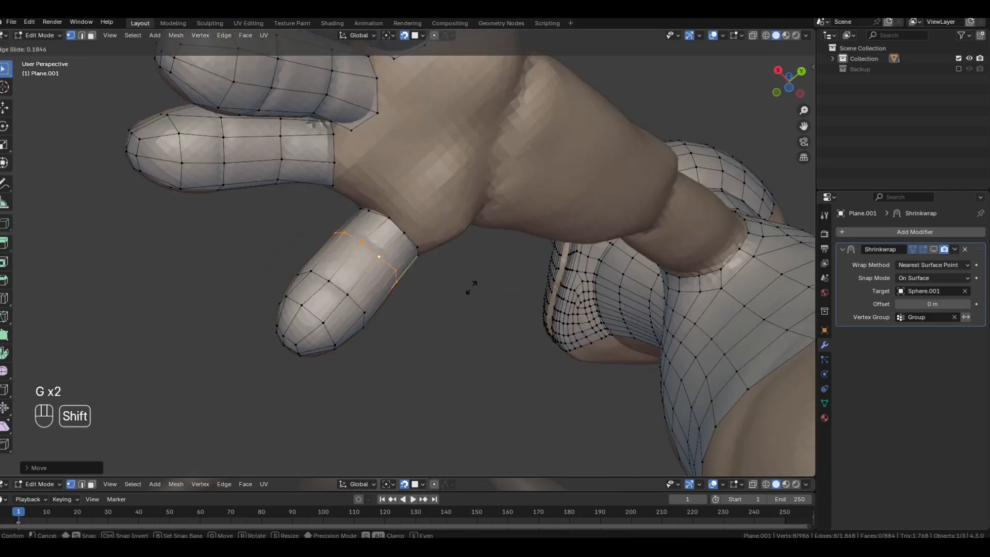
click(484, 283)
middle_drag(484, 283, 572, 370)
click(572, 370)
scroll(547, 340, down, 2)
middle_drag(528, 320, 502, 296)
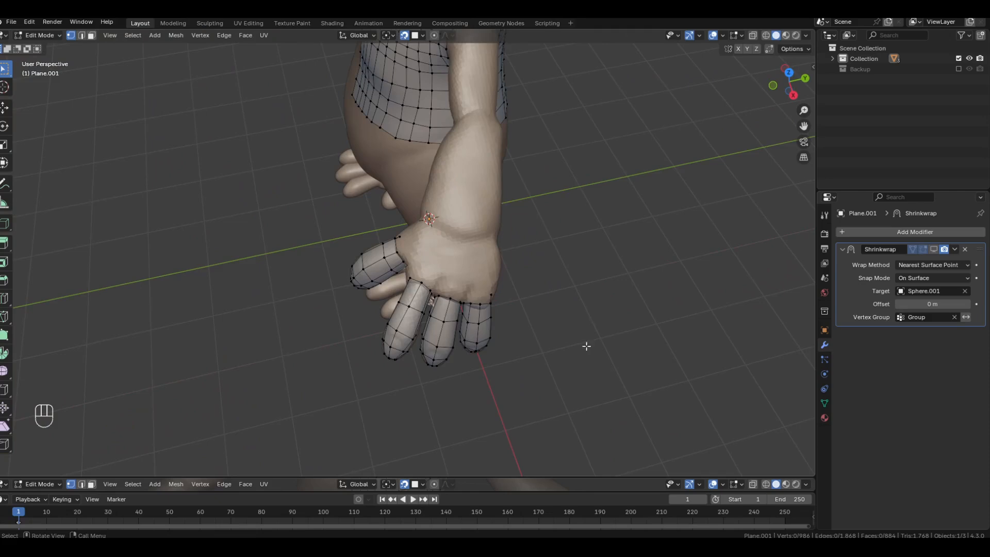
Step: Duplicate the Shrinkwrap modifier in Object Mode, enable the first one for viewport and edit display, and resume mesh editing
middle_drag(593, 322, 466, 290)
key(Tab)
scroll(387, 282, up, 2)
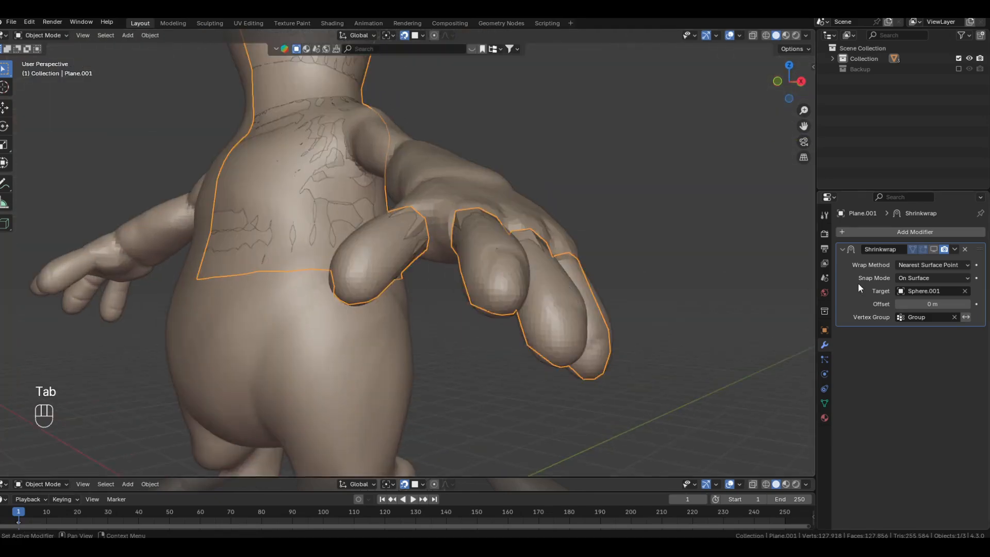
key(shift+d)
click(933, 251)
key(Tab)
middle_drag(443, 273, 512, 309)
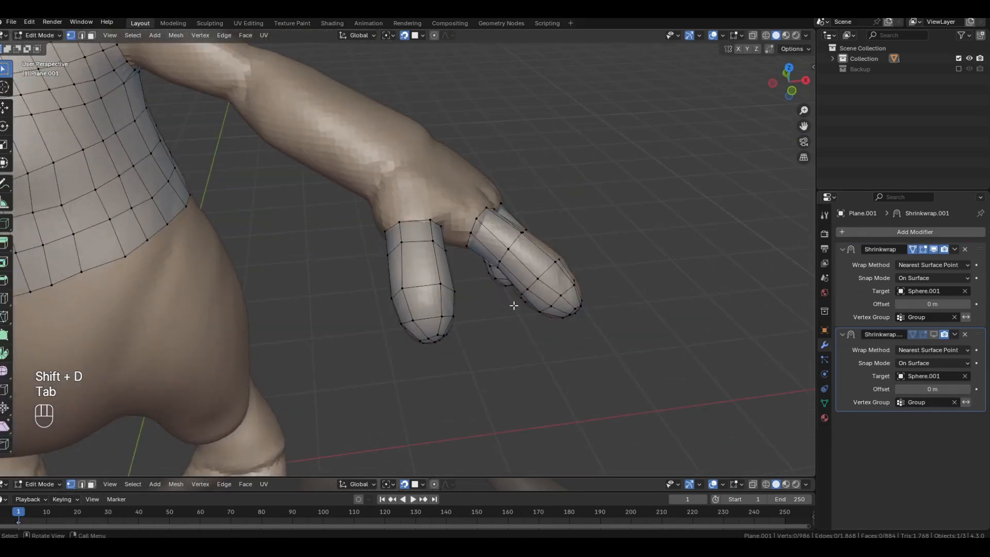
scroll(476, 250, up, 3)
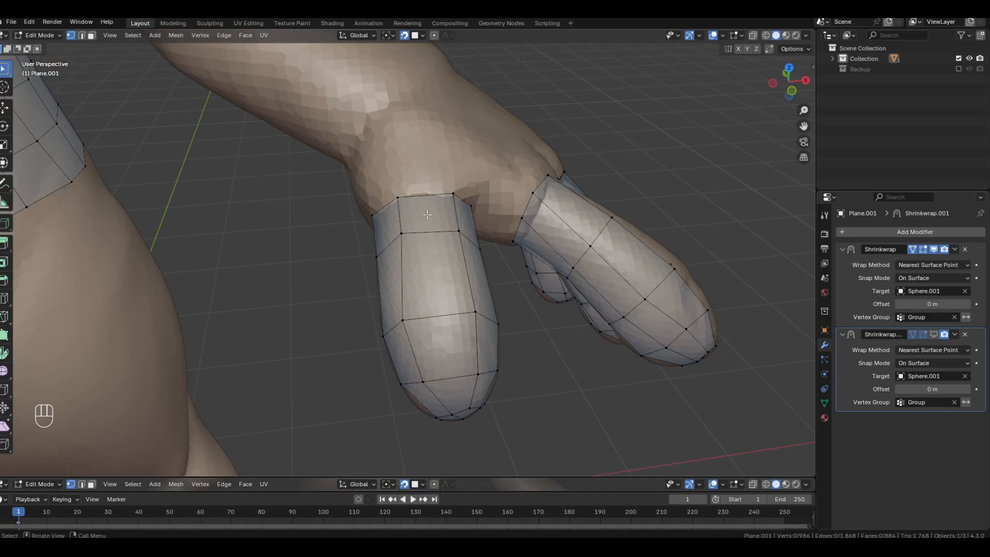
Step: Select the thumb mesh's open base loop and extrude it onto the hand as a new ring of faces
middle_drag(542, 377, 585, 320)
shift+middle_drag(613, 206, 701, 254)
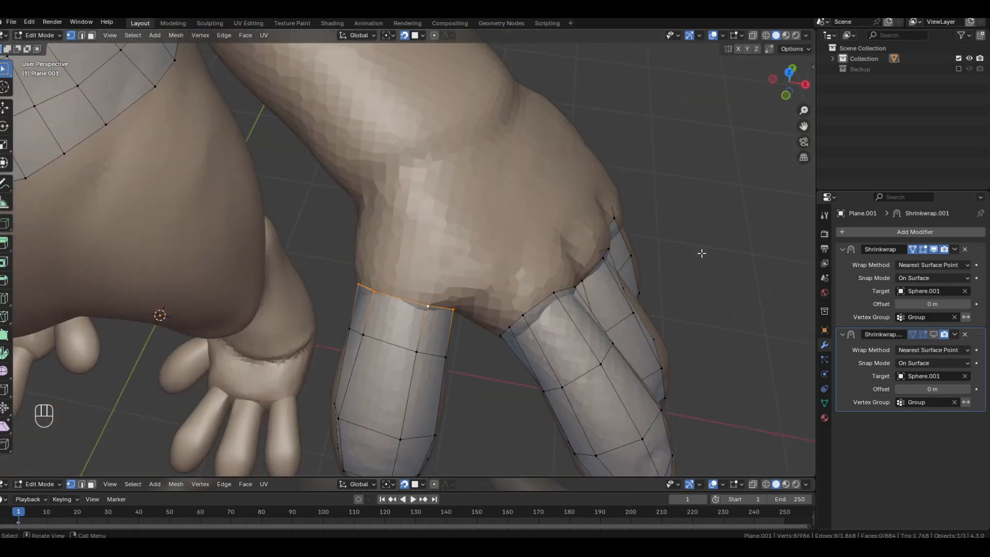
click(712, 237)
middle_drag(712, 238, 480, 250)
Step: Move the vertices of the newly extruded thumb ring outward one by one to widen it over the hand
click(452, 234)
key(g)
click(465, 225)
click(472, 247)
key(g)
click(466, 237)
middle_drag(416, 252, 450, 242)
click(422, 245)
key(g)
click(404, 216)
click(410, 250)
key(g)
click(384, 234)
Step: Reposition the extruded ring's remaining vertices on the palm side and towards the index finger
click(436, 265)
key(g)
click(433, 278)
click(456, 236)
key(g)
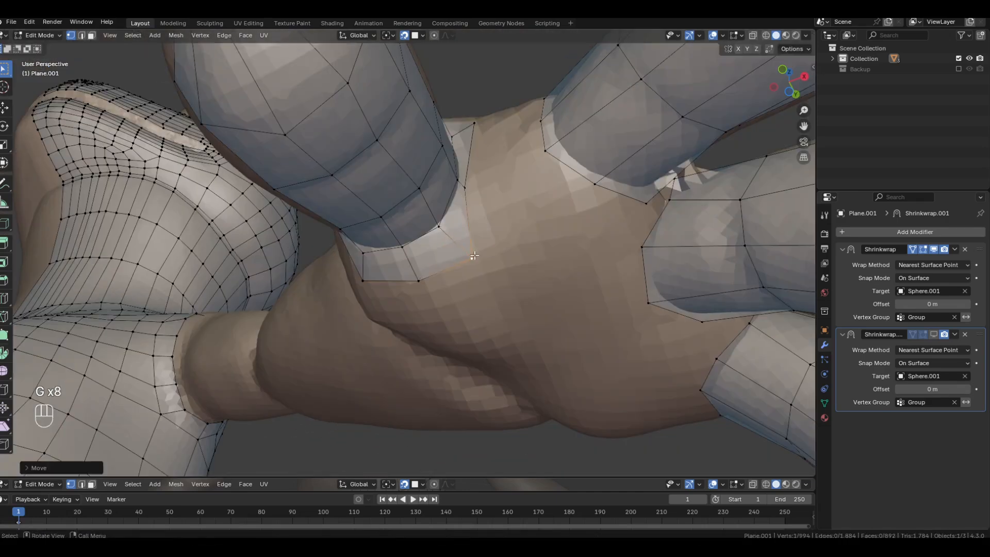
key(g)
middle_drag(495, 193, 514, 260)
click(489, 260)
click(484, 224)
Step: Select the lengthwise edge loops on the thumb and index finger to compare how their sides line up
middle_drag(471, 211, 478, 285)
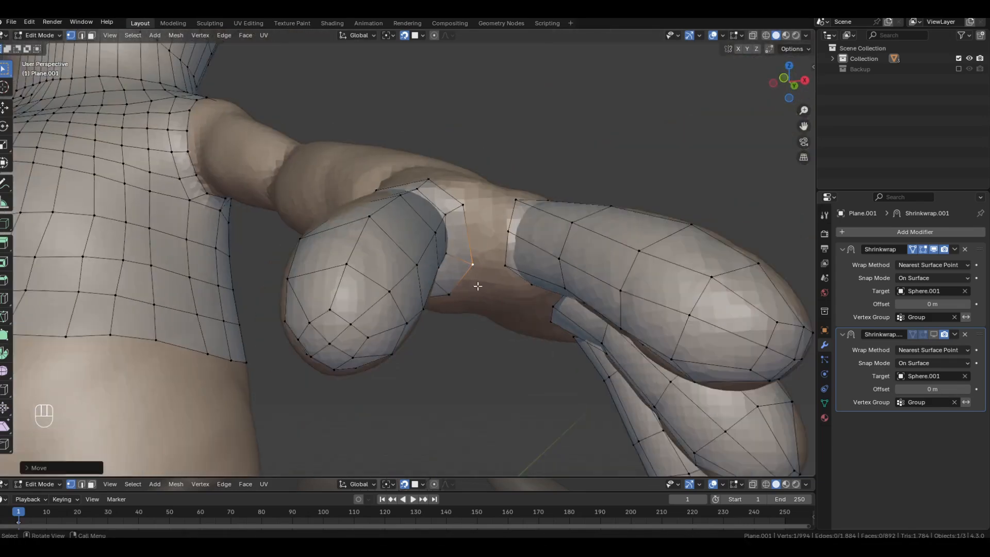
middle_drag(524, 235, 300, 330)
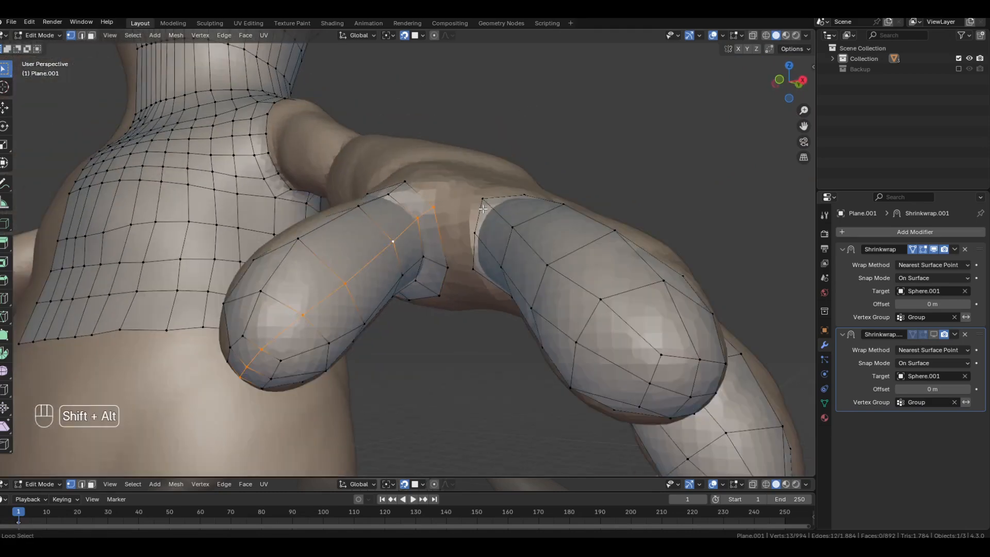
middle_drag(581, 237, 588, 283)
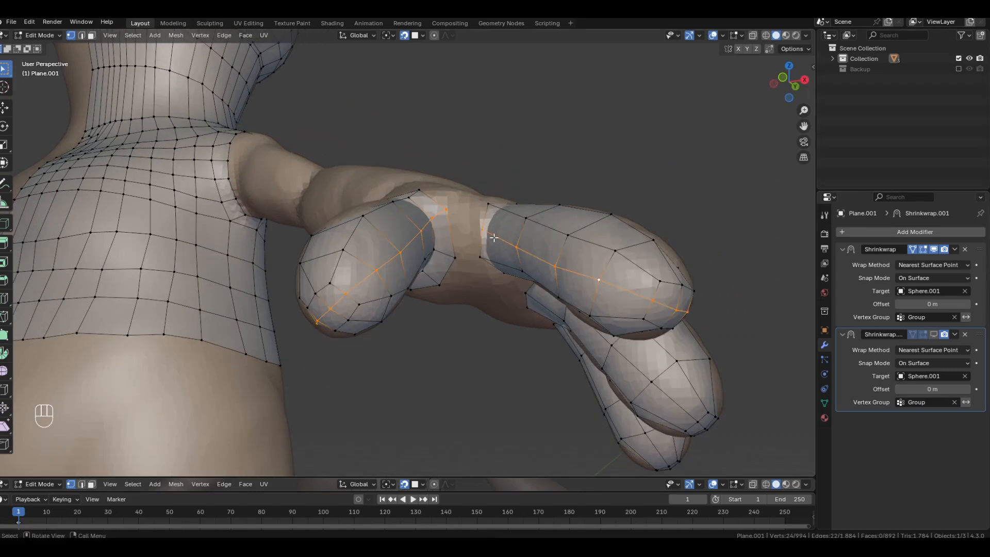
middle_drag(569, 166, 565, 181)
Step: Adjust the vertices of the thumb's outer ring on the back of the hand and beside the index finger
scroll(566, 181, up, 3)
click(476, 223)
middle_drag(479, 230, 453, 263)
key(g)
click(466, 221)
click(441, 204)
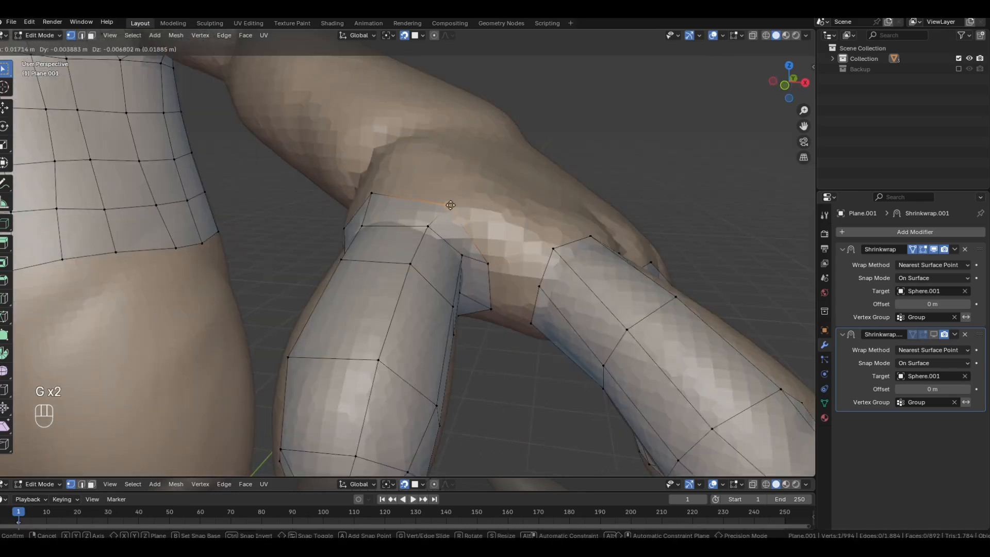
key(g)
click(442, 202)
middle_drag(442, 202, 459, 160)
click(486, 251)
key(g)
click(479, 245)
Step: Fill a face bridging the thumb ring and the index finger's base, and move the ring vertex above it
middle_drag(479, 245, 519, 252)
shift+click(495, 216)
middle_drag(495, 215, 536, 249)
middle_drag(697, 146, 487, 219)
click(484, 220)
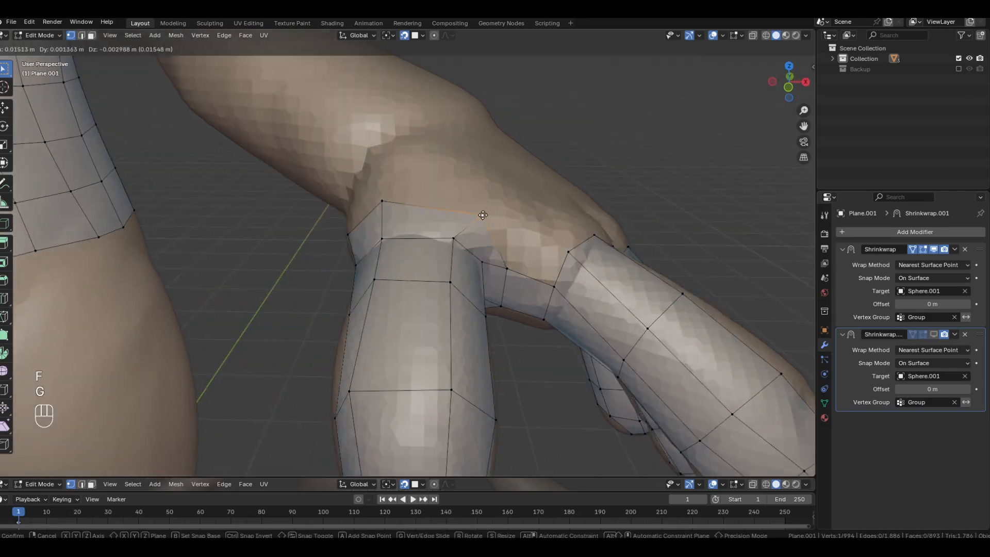
key(g)
click(489, 227)
Step: Add two centred loop cuts across the face bridging the thumb and the index finger
middle_drag(467, 241, 513, 214)
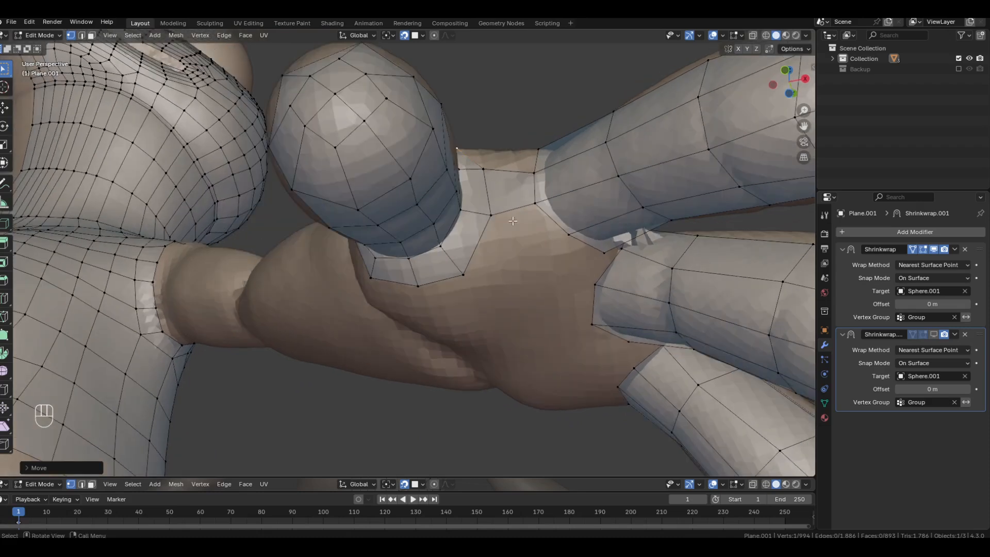
right_click(506, 172)
middle_drag(505, 173, 504, 160)
key(ctrl+r)
click(504, 160)
right_click(504, 160)
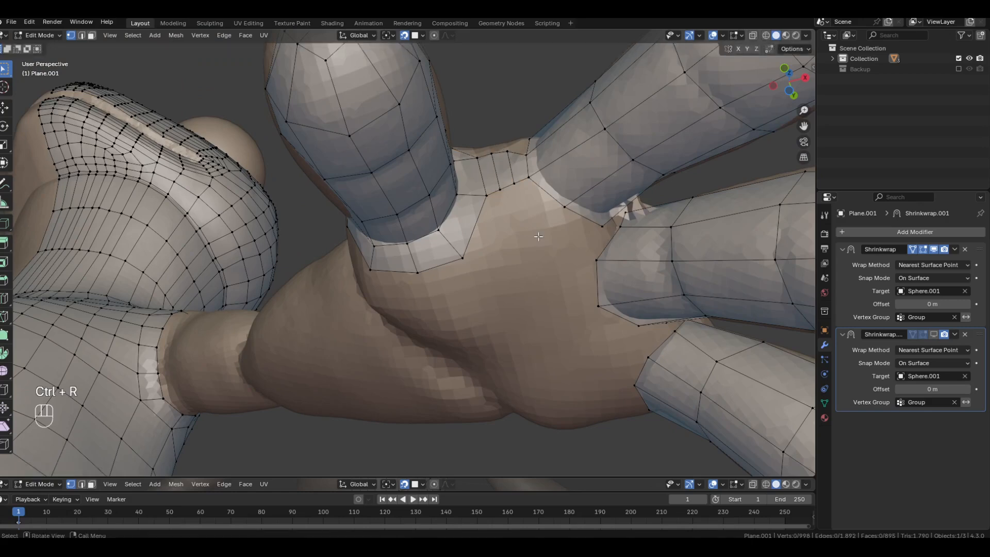
Step: Extrude a chain of vertices from the thumb-to-index bridge across the palm around the thumb's base
middle_drag(538, 236, 501, 177)
middle_drag(497, 331, 498, 119)
key(e)
click(501, 274)
middle_drag(502, 274, 505, 288)
key(e)
click(420, 316)
middle_drag(421, 316, 471, 348)
key(e)
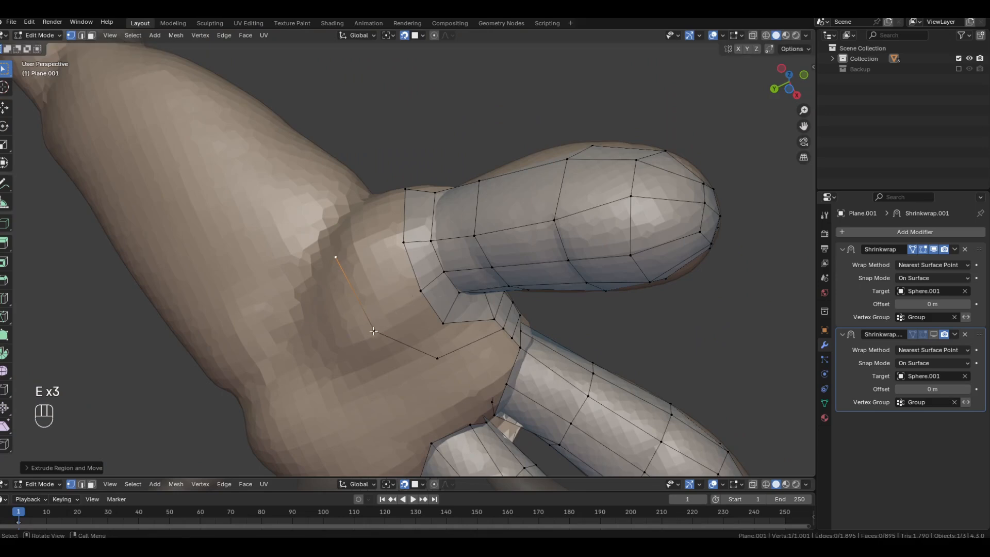
Step: Continue extruding the vertex chain around the outer side of the thumb's base onto the back of the hand
middle_drag(351, 235, 340, 289)
key(e)
click(349, 215)
middle_drag(349, 214, 332, 229)
key(e)
click(361, 177)
middle_drag(361, 177, 495, 103)
key(e)
click(400, 160)
Step: Fill the strip between the extruded vertex chain and the thumb's ring with six faces
key(f)
key(f)
key(f)
key(f)
key(f)
key(f)
Step: Move vertices of the newly filled face strip around the thumb's base to even out the faces
click(462, 235)
key(g)
click(466, 239)
click(380, 237)
mouse_move(415, 264)
middle_down()
mouse_move(383, 239)
mouse_move(401, 258)
middle_up()
key(g)
click(384, 233)
click(386, 240)
key(g)
click(392, 240)
Step: Reposition the vertices of the thumb's base rings on the back of the hand to smooth the edge flow
click(403, 219)
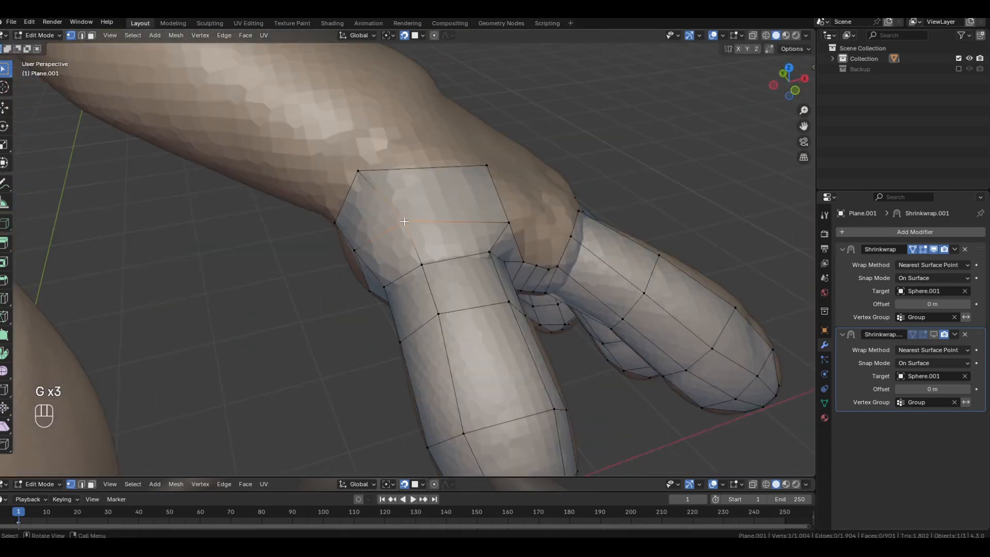
key(g)
click(402, 212)
middle_drag(402, 213, 369, 205)
click(477, 240)
key(g)
click(461, 238)
middle_drag(488, 332, 477, 206)
click(481, 188)
key(g)
click(488, 184)
Step: Extrude two vertices from the index finger's base towards the thumb and fill the gap above the bridge with faces
middle_drag(554, 227, 528, 227)
key(e)
click(531, 206)
key(e)
click(498, 214)
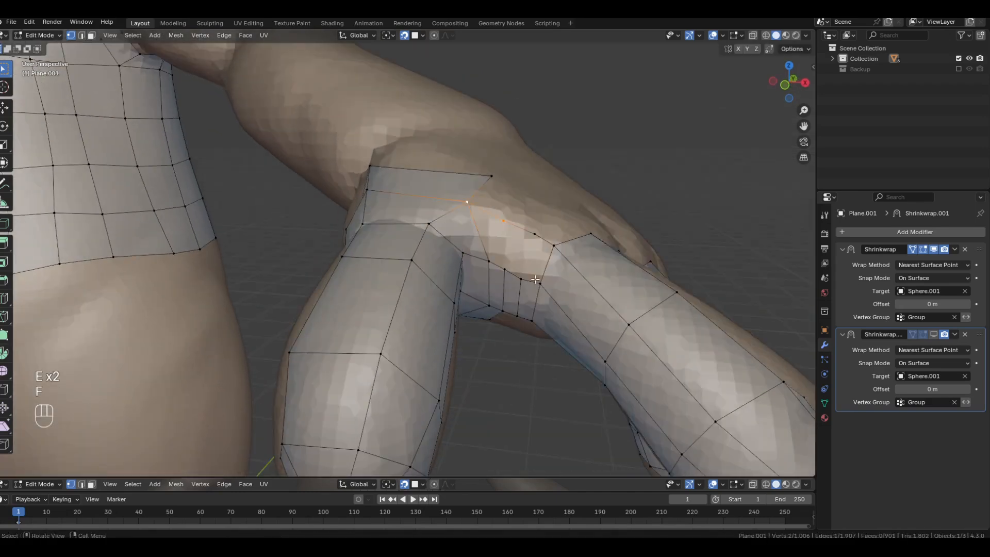
click(567, 223)
Step: Select the side edge loops along the thumb and fingers and examine how they line up between neighbouring fingers
scroll(567, 224, down, 4)
middle_drag(567, 224, 521, 255)
scroll(521, 254, up, 4)
scroll(521, 255, down, 3)
middle_drag(498, 314, 493, 259)
middle_drag(666, 227, 687, 235)
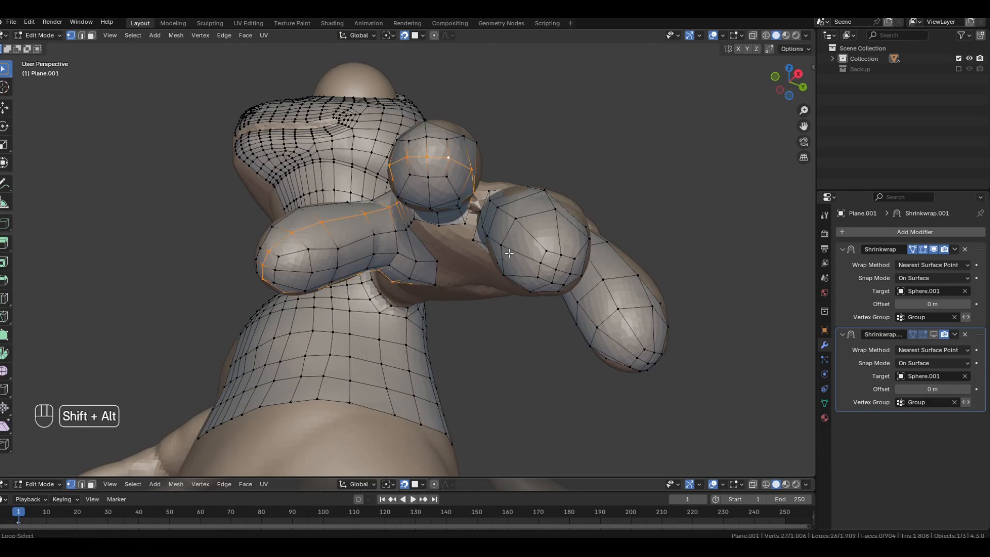
alt+shift+click(620, 346)
middle_drag(619, 346, 586, 267)
middle_drag(526, 271, 553, 182)
Step: Fill two bridging faces between the bases of the index and middle fingers, and clear the selection
click(487, 260)
key(f)
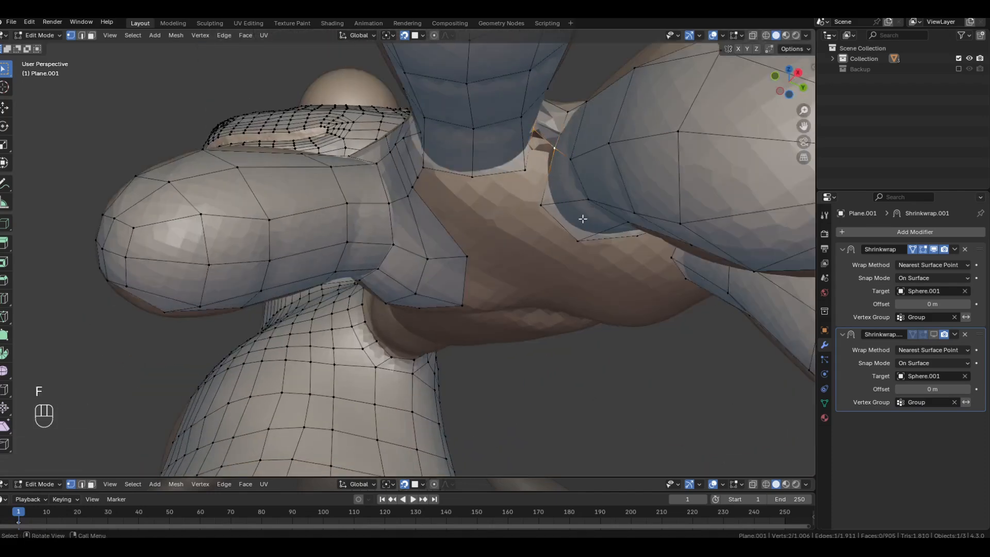
key(f)
scroll(583, 219, down, 3)
middle_drag(582, 219, 577, 212)
alt+click(536, 159)
middle_drag(536, 159, 551, 216)
middle_drag(547, 181, 513, 212)
click(513, 212)
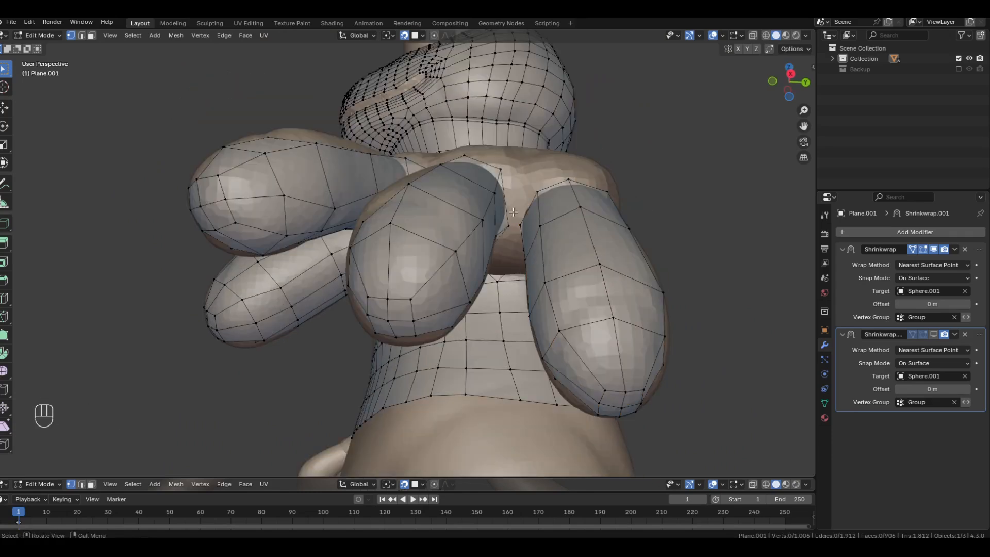
Step: Fill the gap between the bases of the middle and outer fingers with two bridging faces and clear the selection
shift+click(511, 175)
key(f)
middle_drag(512, 174, 543, 144)
click(690, 235)
middle_drag(690, 235, 359, 254)
alt+shift+click(359, 253)
middle_drag(536, 217, 539, 226)
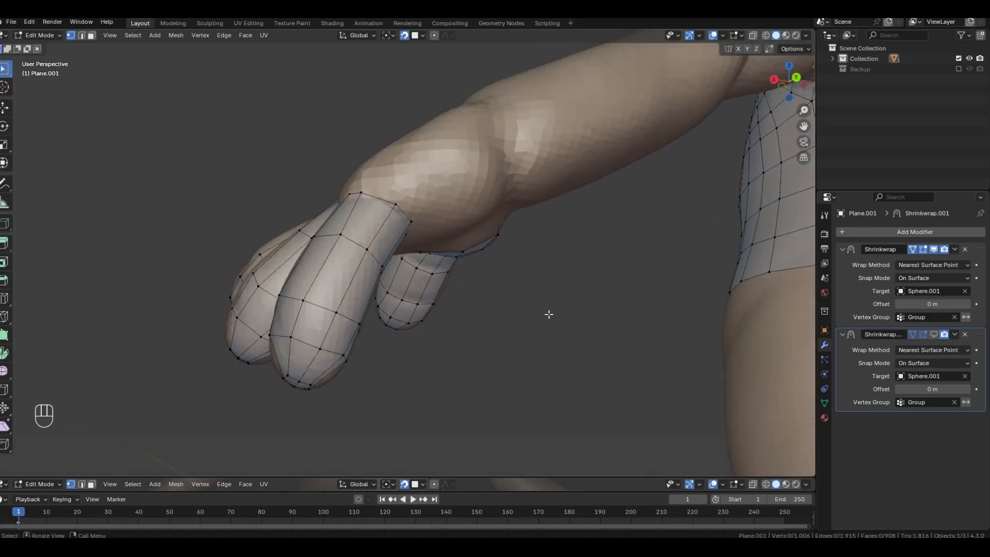
Step: Extrude the outer side of the outer finger's base one row towards the wrist and reposition the new vertices
click(570, 322)
middle_drag(571, 323, 582, 335)
scroll(464, 258, up, 2)
key(e)
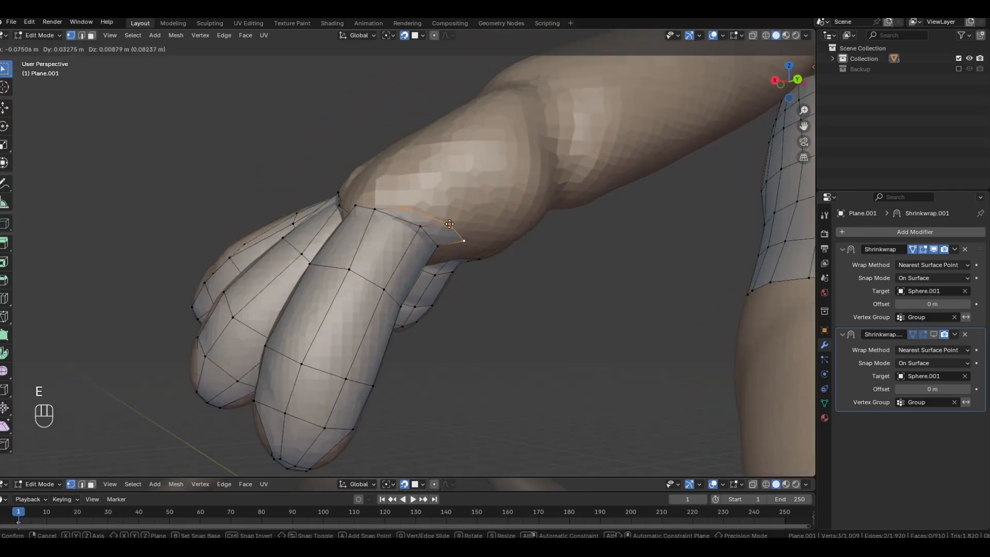
click(443, 200)
click(397, 185)
key(g)
click(442, 199)
key(g)
click(463, 225)
key(g)
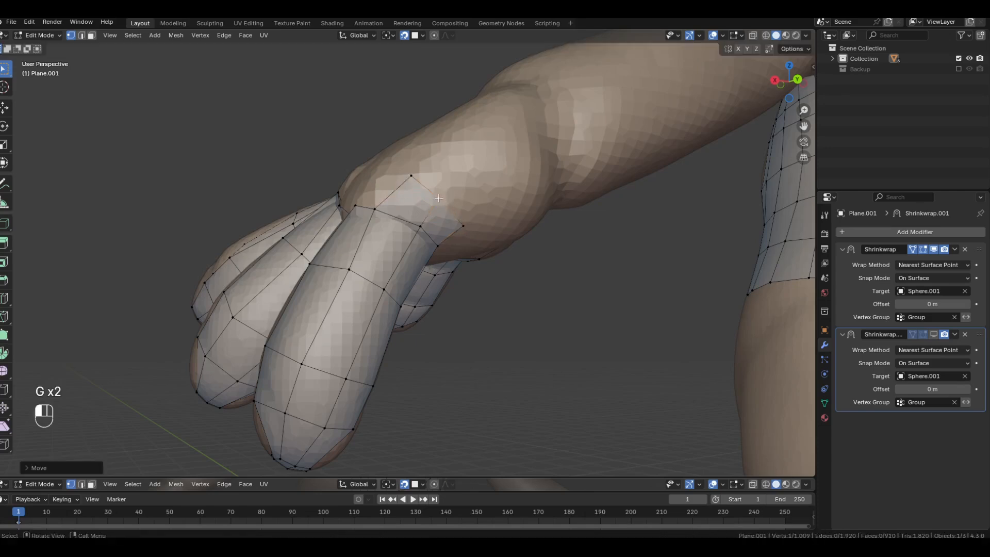
Step: Extrude the open edge on the outer side of the hand by two further rows towards the wrist
middle_drag(471, 198, 462, 197)
key(e)
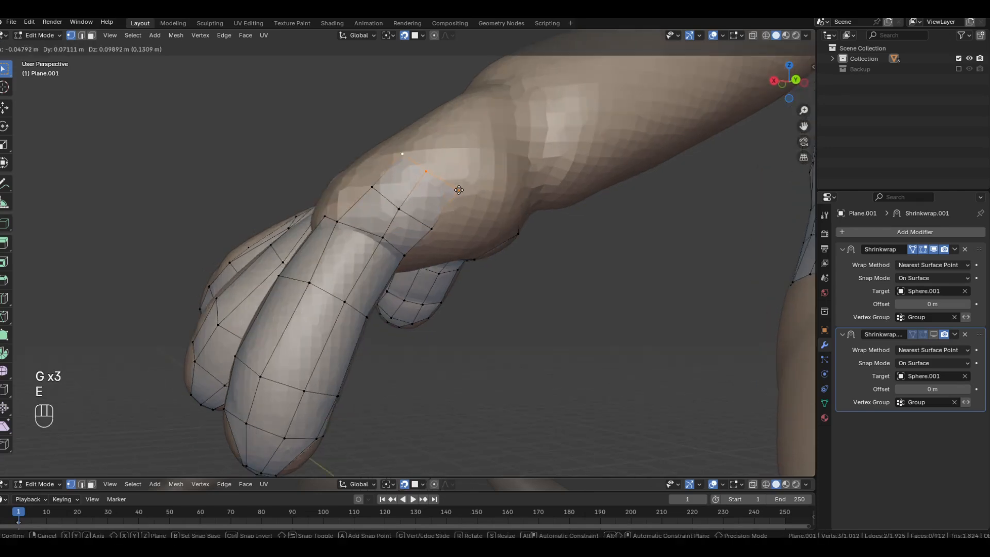
click(459, 190)
key(e)
click(497, 166)
Step: Reposition the vertices of the extruded rows on the outer side of the hand to follow its contour evenly
key(g)
click(498, 166)
click(498, 166)
key(g)
click(468, 147)
key(g)
click(442, 132)
key(g)
middle_drag(468, 121, 463, 108)
click(410, 172)
key(g)
key(g)
click(472, 281)
key(g)
click(473, 283)
Step: Extrude a chain of vertices from the outer finger's palm-side base along the palm's outer edge up to the wrist
middle_drag(379, 153, 460, 274)
scroll(475, 274, down, 4)
scroll(343, 237, up, 4)
middle_drag(344, 236, 348, 180)
shift+middle_drag(348, 180, 300, 198)
key(d)
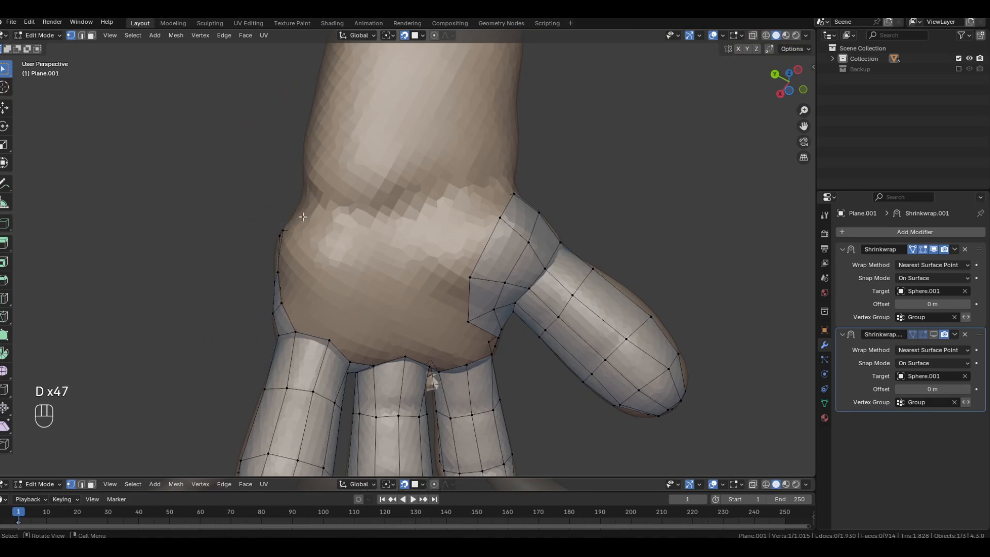
middle_drag(326, 332, 357, 320)
click(332, 351)
scroll(332, 335, up, 1)
key(e)
click(364, 316)
key(e)
click(389, 284)
middle_drag(390, 283, 387, 302)
key(e)
click(410, 270)
key(e)
click(399, 231)
middle_drag(399, 231, 301, 258)
key(e)
click(466, 330)
key(e)
click(454, 296)
Step: Fill the gap between the palm's vertex chain and the outer side strip with faces down to the finger base
shift+click(402, 380)
key(f)
key(f)
key(f)
key(f)
key(f)
key(f)
key(f)
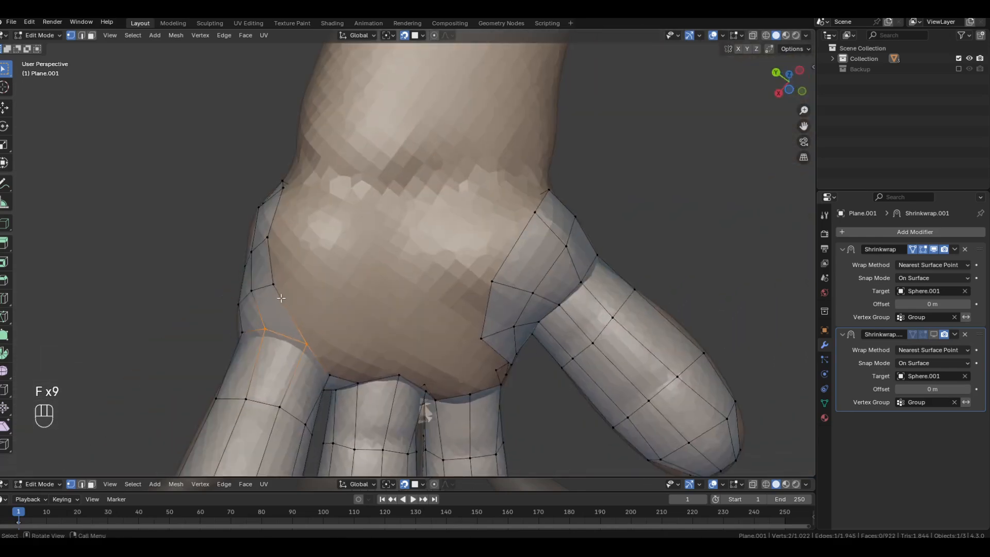
Step: Move the inner-edge vertices of the outer palm strip further into the palm to widen its faces
click(274, 286)
key(g)
click(288, 295)
click(270, 239)
key(g)
click(289, 249)
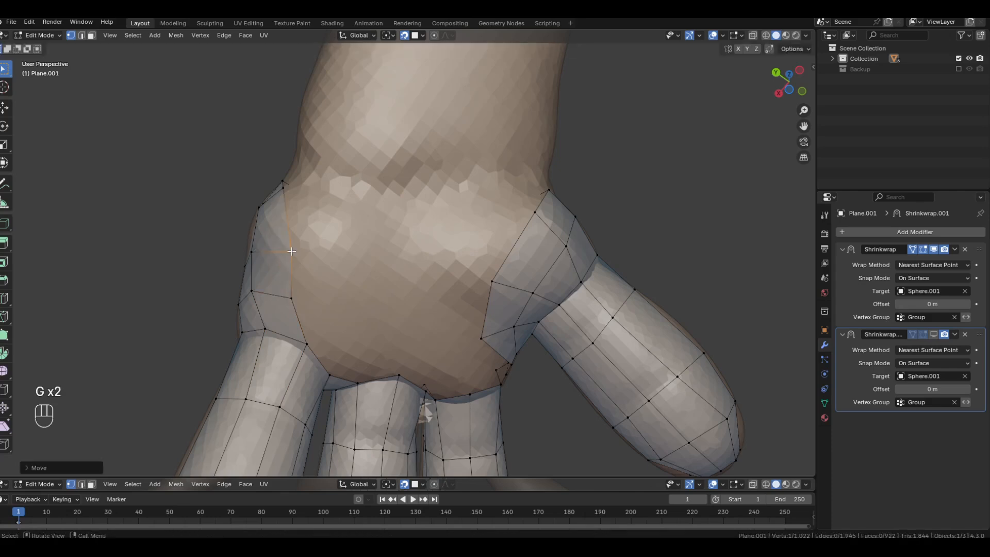
middle_drag(289, 250, 320, 282)
click(315, 203)
key(g)
click(330, 206)
Step: Adjust the vertices of the outer hand strip between the outer finger's base and the wrist to even out the quads
middle_drag(330, 205, 343, 328)
click(400, 301)
key(g)
click(411, 302)
click(378, 287)
key(g)
click(380, 275)
click(401, 302)
key(g)
click(405, 301)
click(353, 297)
click(380, 327)
key(g)
click(380, 326)
key(g)
click(382, 326)
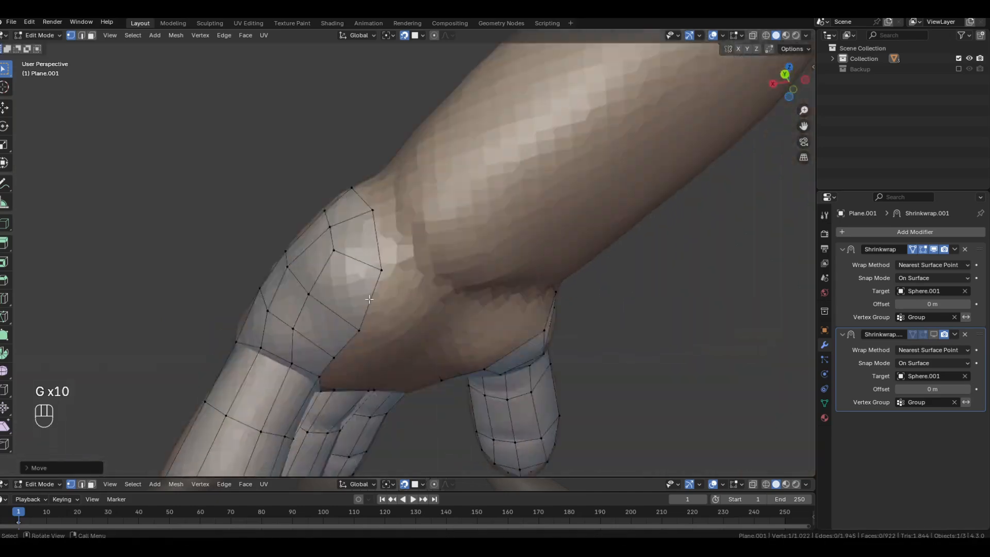
Step: Reposition the remaining vertices along the outer side and back-of-hand edge of the strip above the outer finger
click(287, 289)
key(g)
click(290, 288)
click(304, 250)
key(g)
click(329, 204)
key(g)
middle_drag(334, 208, 461, 325)
click(413, 297)
key(g)
click(414, 296)
click(460, 325)
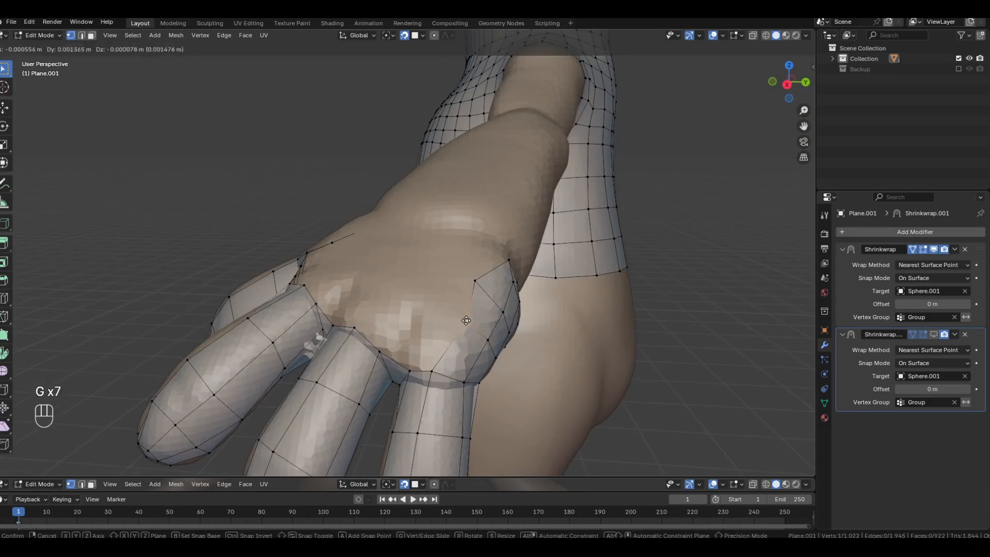
key(g)
click(461, 321)
Step: Extrude two vertices from the thumb strip's corner towards the index finger's base on the back of the hand and fill the gap with faces
middle_drag(691, 367, 338, 322)
scroll(371, 335, up, 4)
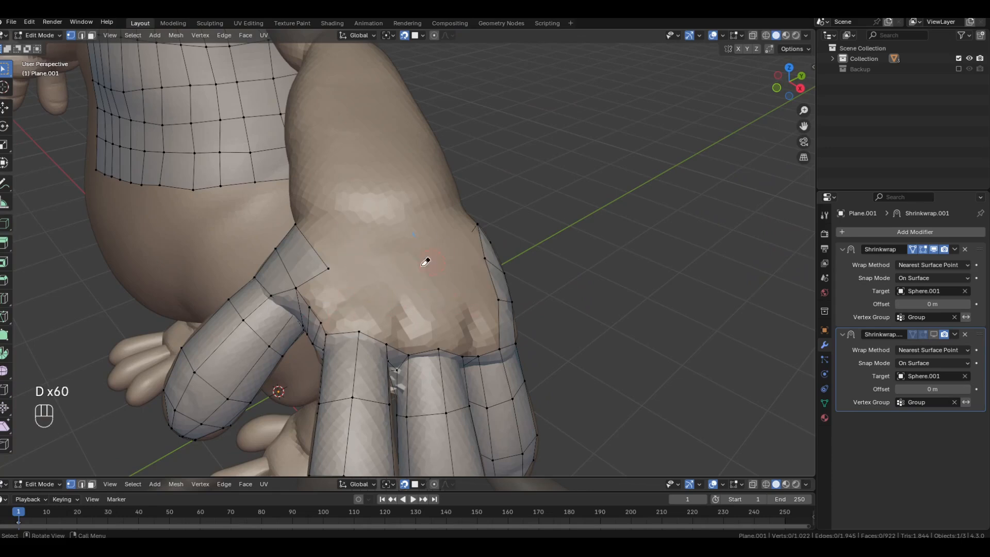
middle_drag(531, 289, 421, 312)
click(334, 288)
key(e)
click(357, 312)
key(e)
click(377, 335)
key(f)
key(f)
key(f)
key(f)
Step: Add a centred loop cut across the outer hand strip just above the outer finger's base and reposition its end vertex
mouse_move(404, 335)
middle_down()
mouse_move(330, 325)
mouse_move(371, 155)
mouse_move(385, 362)
mouse_move(433, 311)
mouse_move(357, 355)
mouse_move(413, 325)
middle_up()
key(ctrl+r)
click(385, 362)
right_click(385, 362)
click(366, 342)
key(g)
click(355, 334)
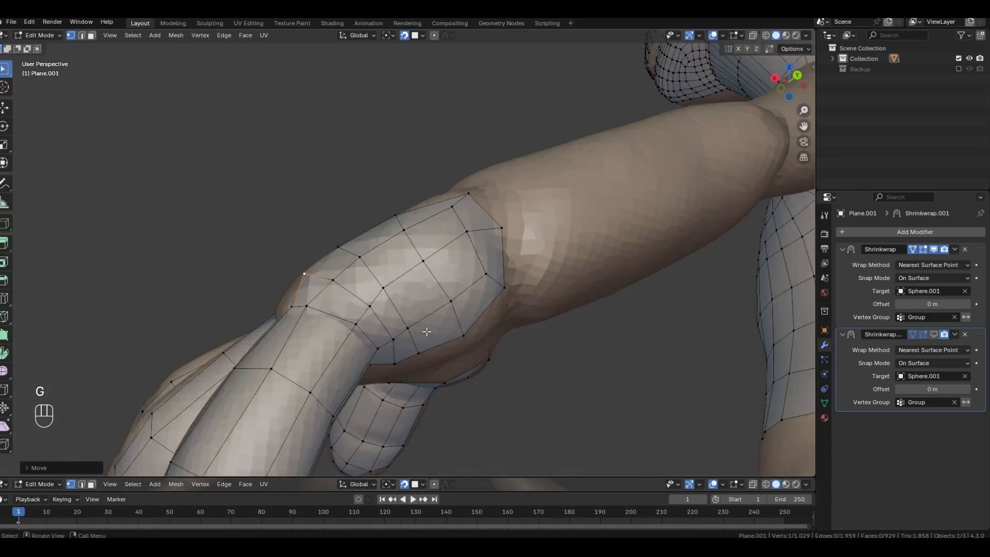
Step: Slide the edge loop midway along the outer side of the hand closer to the wrist
click(477, 403)
alt+shift+click(398, 320)
alt+shift+click(445, 294)
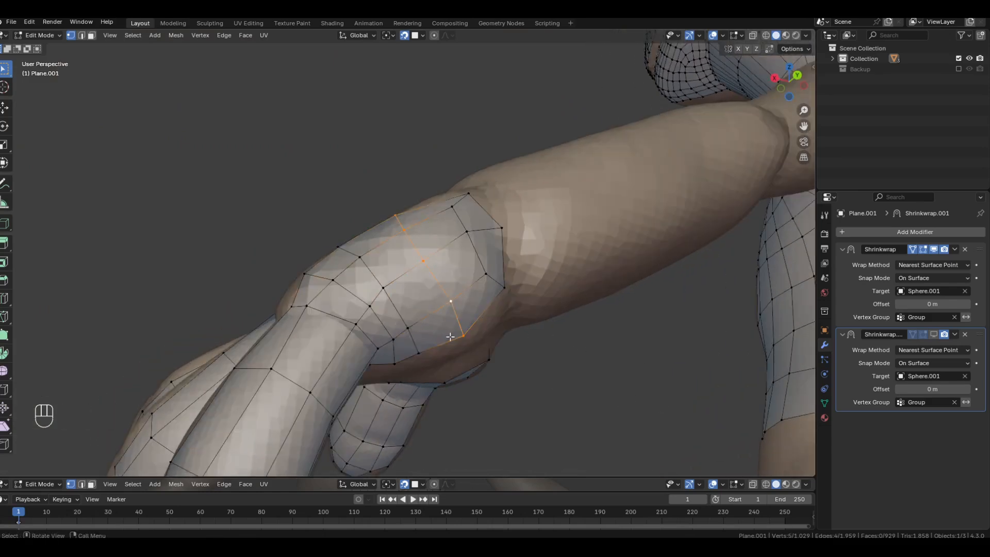
middle_drag(630, 351, 683, 368)
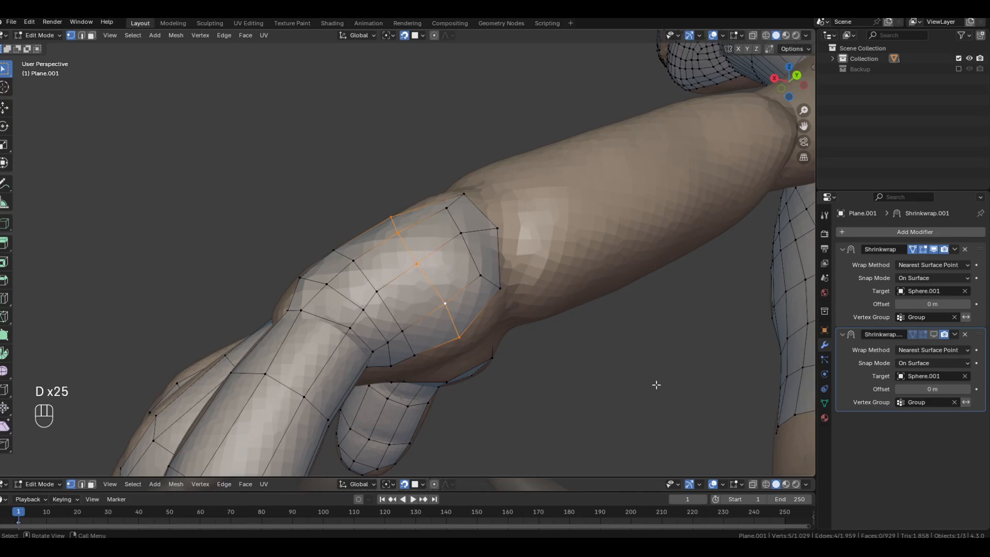
key(g)
key(g)
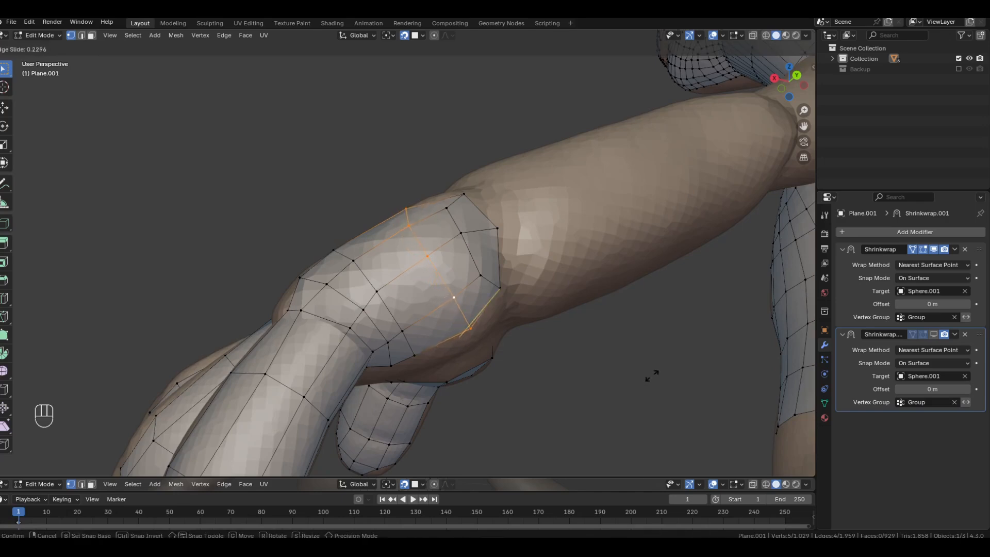
click(657, 377)
click(566, 373)
Step: Slide the two edge loops nearest the outer finger's base to even out the spacing along the outer hand
alt+click(397, 324)
key(g)
key(g)
click(688, 379)
click(689, 379)
alt+click(382, 336)
key(g)
key(g)
click(627, 375)
click(627, 375)
Step: Extrude a chain of vertices from the thumb strip's corner across the back of the hand, just above the finger bases
middle_drag(227, 269, 347, 339)
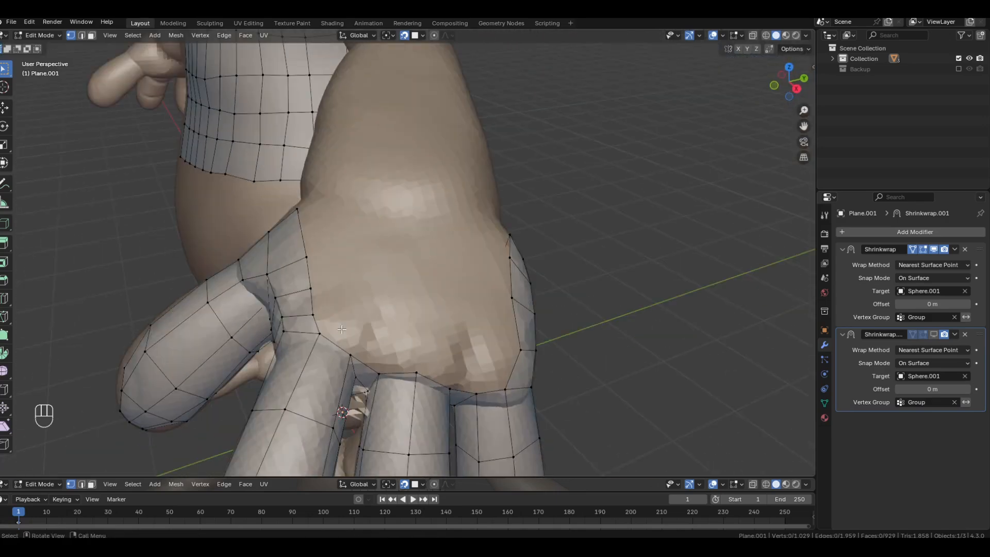
click(314, 316)
key(e)
click(354, 329)
key(e)
click(386, 343)
key(e)
click(414, 349)
middle_drag(414, 348, 396, 347)
key(e)
click(425, 360)
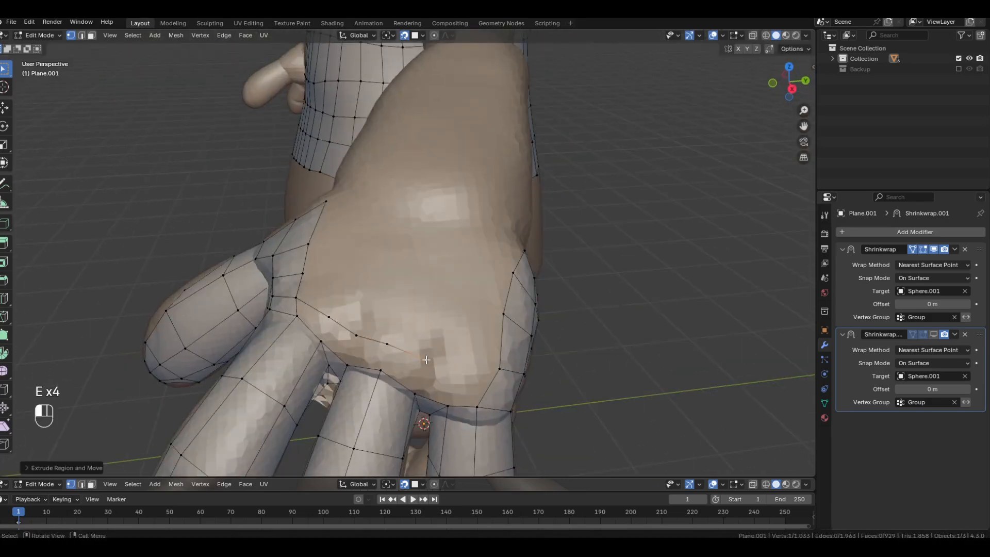
click(456, 368)
Step: Join the chain to the outer hand strip and fill the gap along the finger bases with faces
shift+click(499, 368)
key(f)
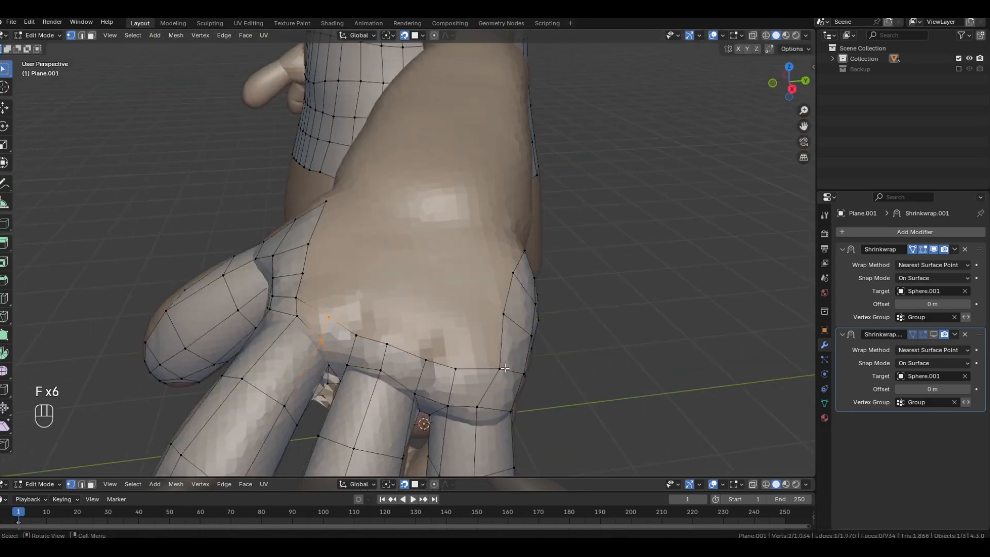
key(f)
Step: Extrude a second vertex row from the thumb strip across the back of the hand and connect it to the outer strip
middle_drag(569, 315, 572, 329)
click(303, 278)
key(e)
click(337, 292)
key(e)
click(367, 303)
key(e)
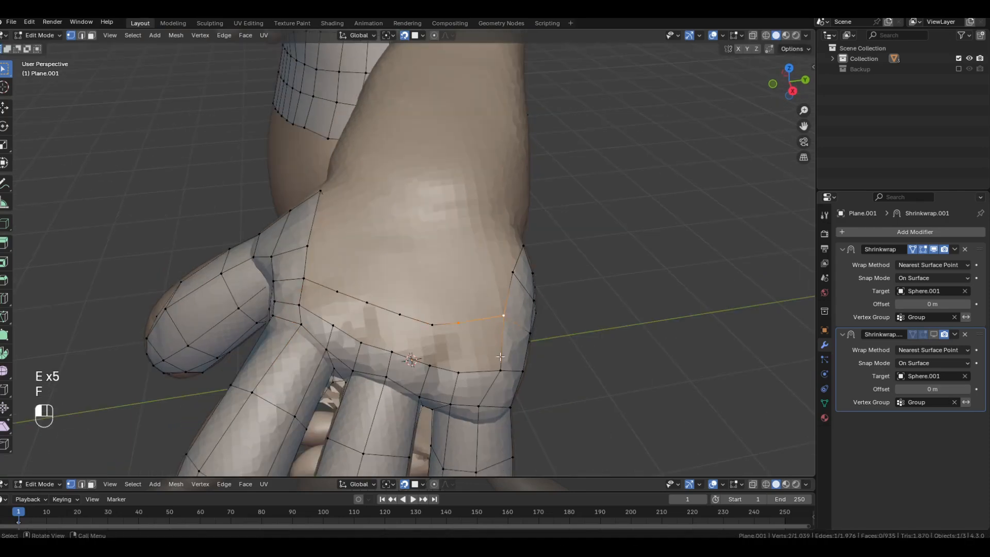
Step: Fill the second row on the back of the hand with faces and reposition its middle vertices for even spacing
key(g)
click(471, 318)
click(432, 325)
key(g)
click(441, 316)
click(400, 314)
key(g)
click(404, 309)
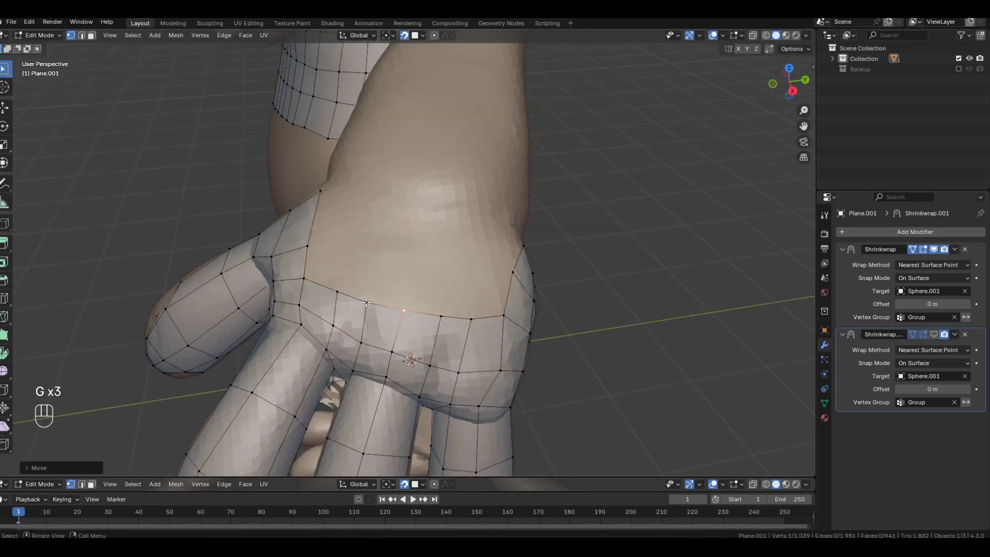
Step: On the palm side, extrude a chain of vertices from the thumb-index strip along the index finger's base
scroll(517, 320, down, 3)
mouse_move(559, 316)
middle_down()
mouse_move(516, 320)
mouse_move(542, 315)
middle_up()
scroll(464, 309, up, 3)
middle_drag(203, 245, 447, 253)
scroll(449, 251, up, 5)
click(380, 302)
key(e)
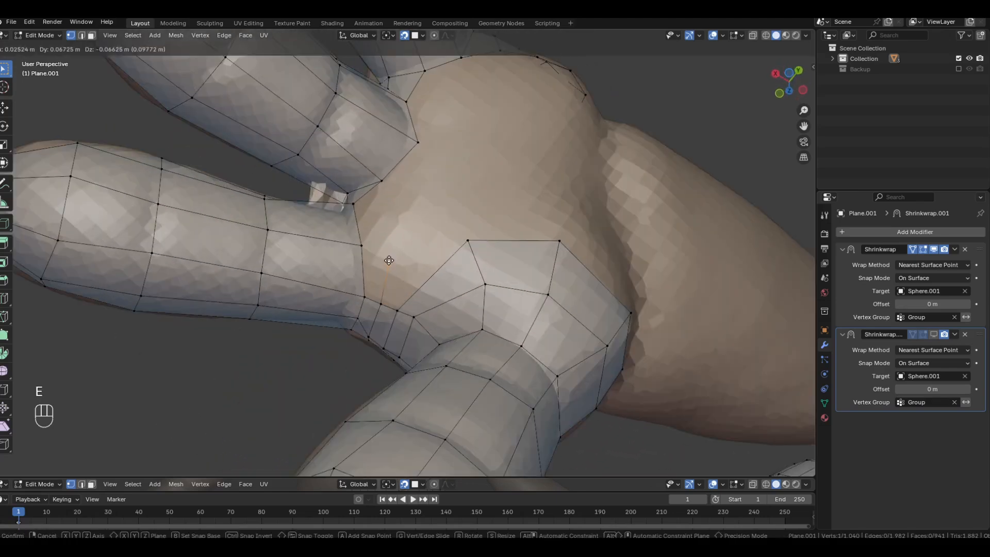
click(387, 254)
key(e)
click(418, 201)
Step: Continue extruding the palm vertex chain past the middle finger's base towards the outer finger
middle_drag(418, 201, 414, 210)
shift+middle_drag(415, 210, 379, 282)
key(e)
click(417, 230)
key(e)
click(424, 189)
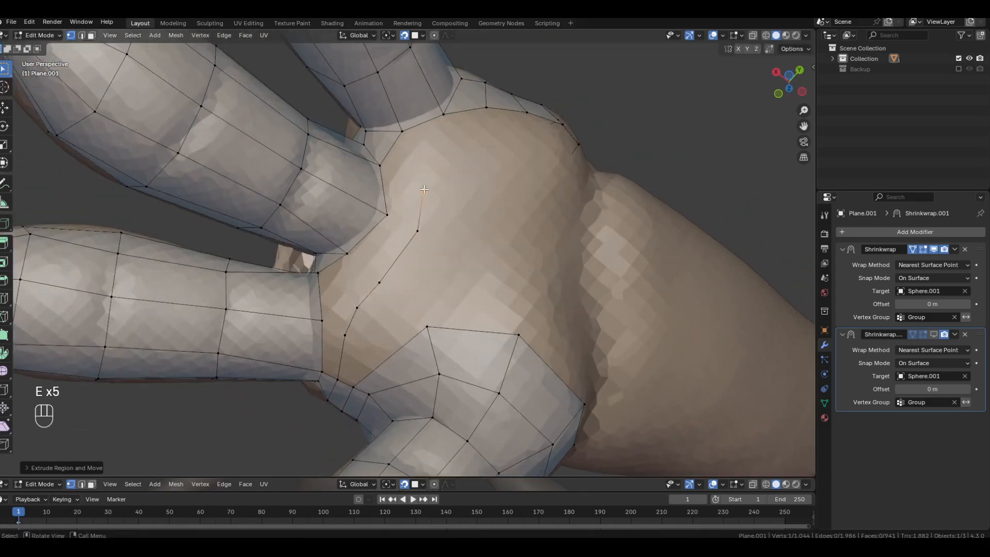
shift+middle_drag(424, 189, 399, 261)
key(e)
click(416, 228)
key(e)
key(g)
click(434, 214)
Step: Connect the palm chain to the outer hand strip and fill the gap to the finger bases with faces
shift+click(463, 174)
key(f)
shift+middle_drag(318, 439, 367, 357)
key(f)
key(f)
key(f)
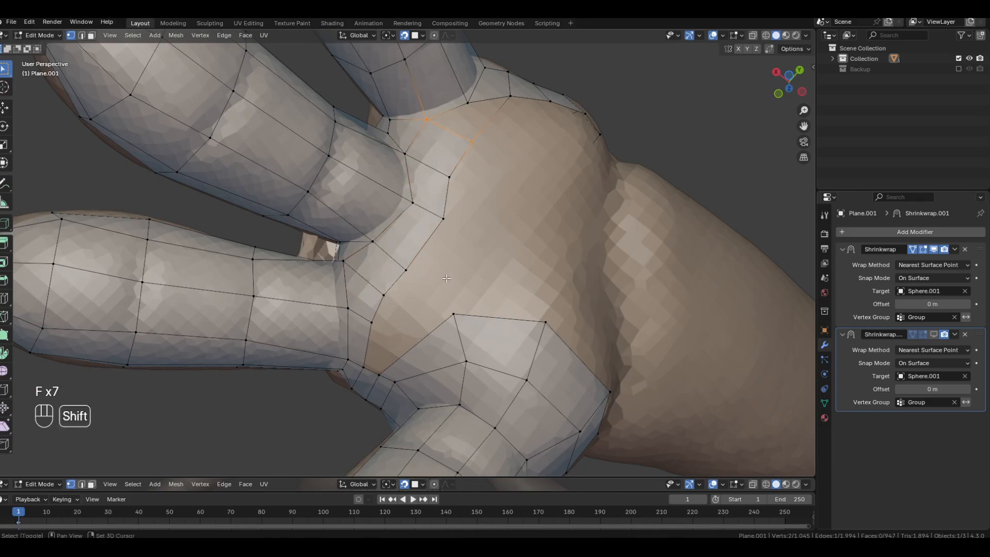
shift+middle_drag(446, 194, 406, 286)
key(f)
Step: Reposition vertices along the new palm strip below the finger bases to smooth its edge
click(432, 235)
key(g)
click(435, 242)
middle_drag(435, 242, 383, 239)
click(386, 238)
key(g)
click(369, 276)
key(g)
click(360, 279)
click(315, 315)
middle_drag(309, 312, 451, 314)
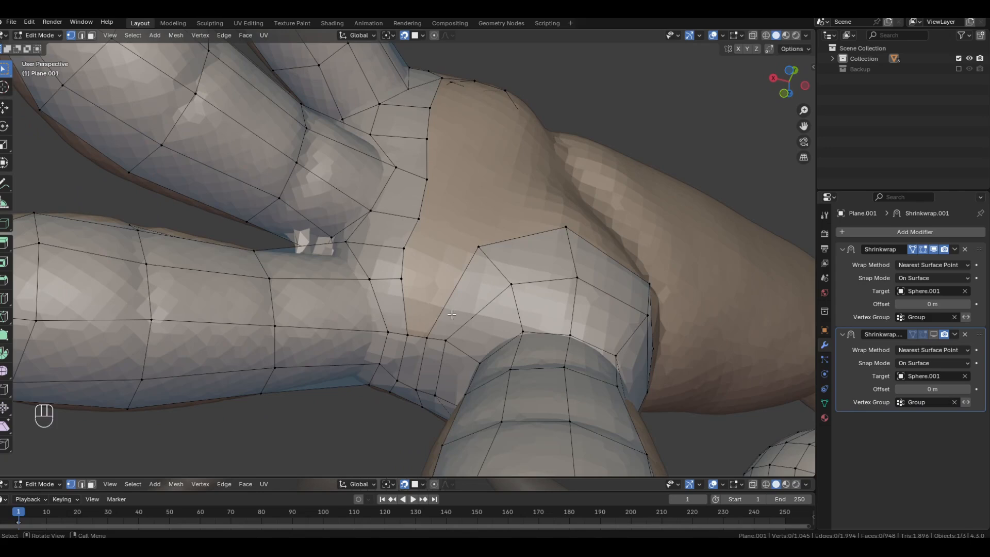
Step: Nudge two palm strip vertices beside the index finger's base and save the file
click(401, 281)
key(g)
click(400, 285)
click(404, 251)
key(g)
click(407, 251)
key(ctrl+s)
click(56, 339)
Step: Shift three vertices along the palm strip's edge near the index finger's base to even out the faces
middle_drag(546, 214, 537, 222)
middle_drag(393, 256, 394, 264)
click(405, 248)
key(g)
click(411, 236)
click(390, 280)
key(g)
click(402, 262)
click(380, 316)
key(g)
click(384, 297)
Step: Reposition two vertices of the thumb base strip on the palm side to even out its quads
click(463, 283)
key(g)
click(447, 305)
click(490, 326)
key(g)
click(481, 336)
click(445, 309)
key(g)
click(447, 305)
click(481, 336)
key(g)
click(478, 345)
click(446, 308)
key(g)
click(439, 310)
Step: Adjust the vertices around the thumb base strip, including its border towards the palm and wrist
middle_drag(439, 310, 394, 324)
click(436, 376)
key(g)
click(432, 372)
click(477, 321)
key(g)
click(443, 303)
click(309, 397)
key(g)
click(309, 393)
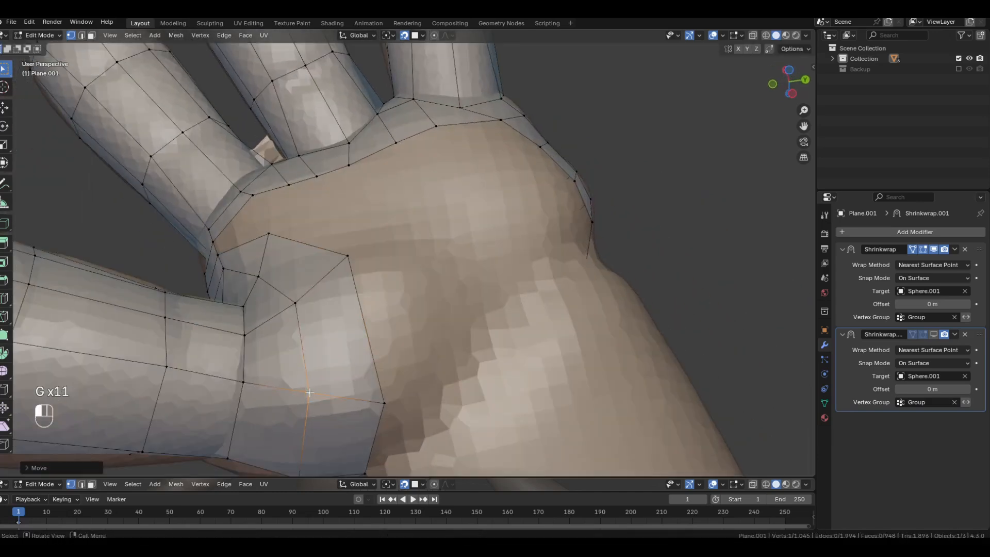
click(390, 402)
key(g)
click(387, 400)
middle_drag(367, 387, 415, 345)
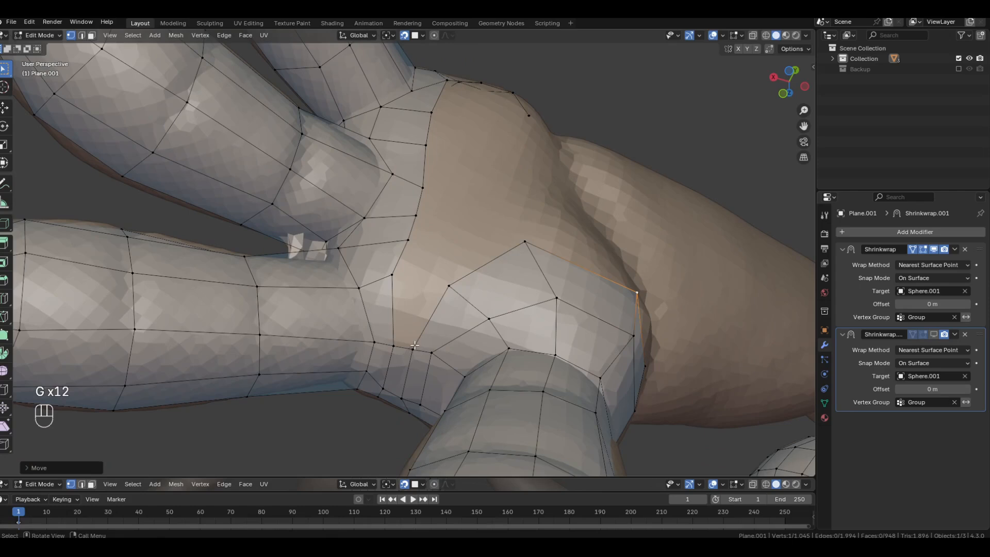
Step: Fill the gap between the thumb and index palm strips with a face and reposition two vertices along the palm edge
click(395, 345)
key(f)
middle_drag(448, 274, 349, 285)
click(400, 307)
key(g)
click(403, 308)
click(376, 229)
key(g)
click(388, 223)
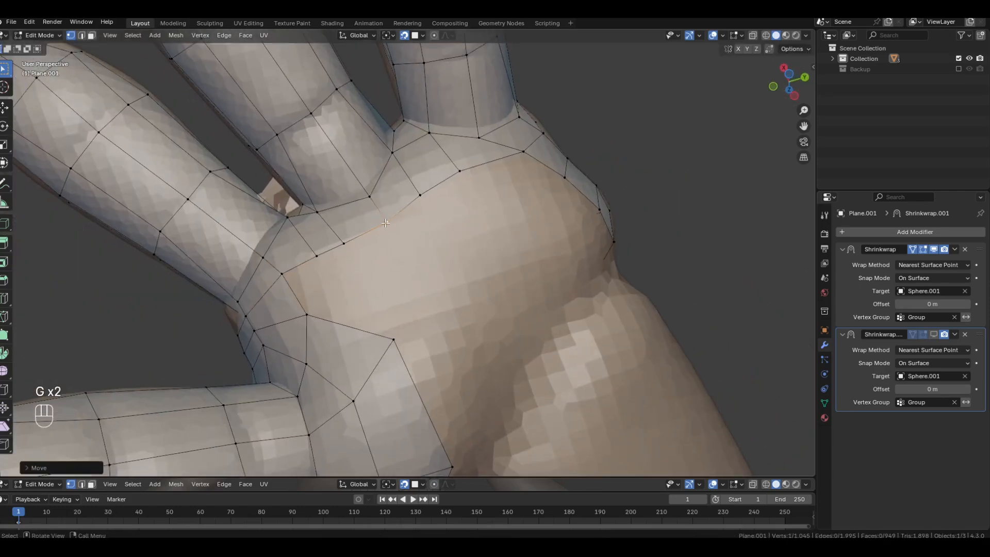
Step: Extrude a chain of vertices from the index finger's base across the palm, below the existing finger strip
click(309, 314)
key(e)
click(337, 299)
key(e)
click(407, 266)
key(e)
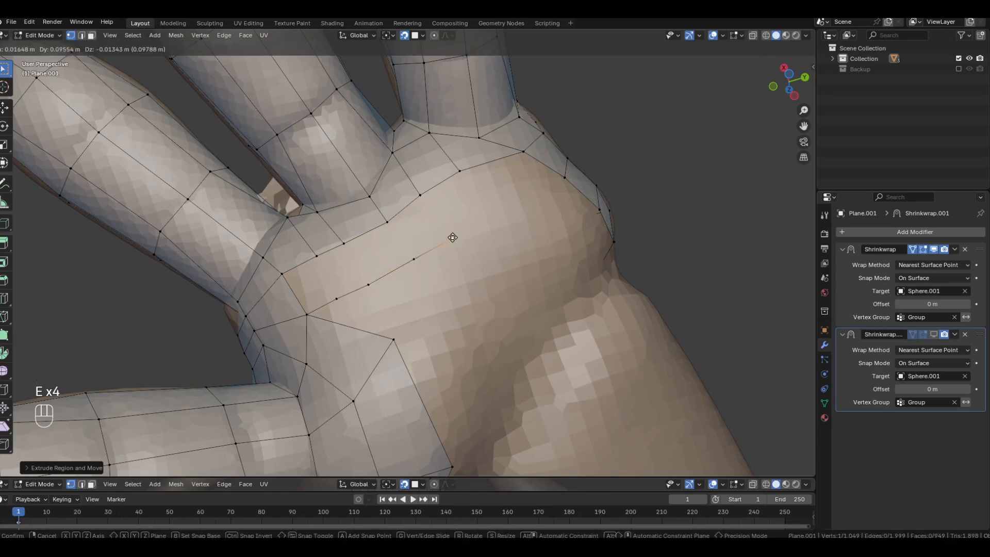
click(453, 234)
middle_drag(454, 234, 472, 242)
key(e)
click(481, 248)
Step: Join the new vertex chain to the palm's outer border and fill the row up to the finger strip with faces
shift+click(558, 233)
key(f)
key(f)
key(f)
key(f)
key(f)
key(f)
key(f)
shift+middle_drag(559, 234, 507, 219)
Step: Reposition the palm vertices below the little finger to even out the surrounding quads
key(g)
click(466, 177)
click(497, 214)
key(g)
click(526, 191)
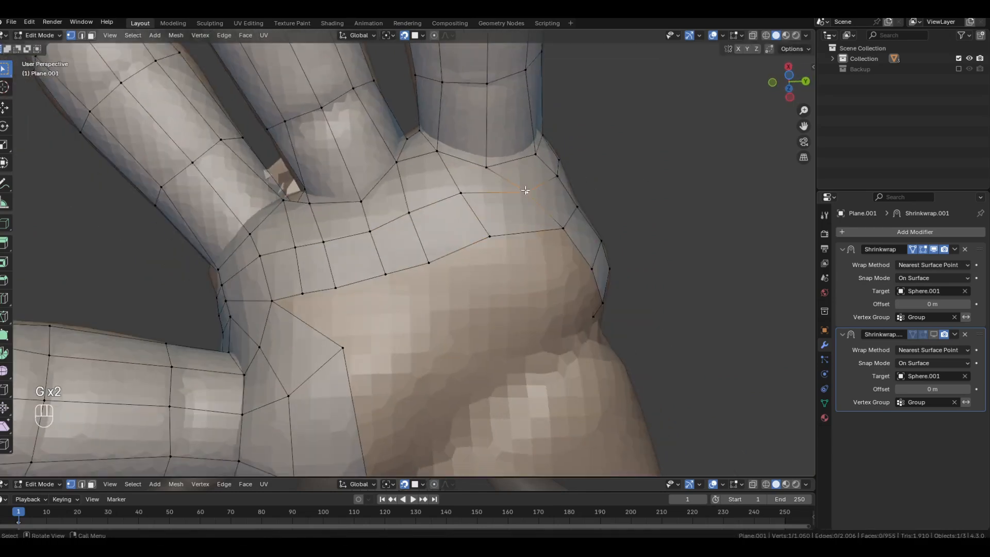
key(g)
key(Tab)
key(Tab)
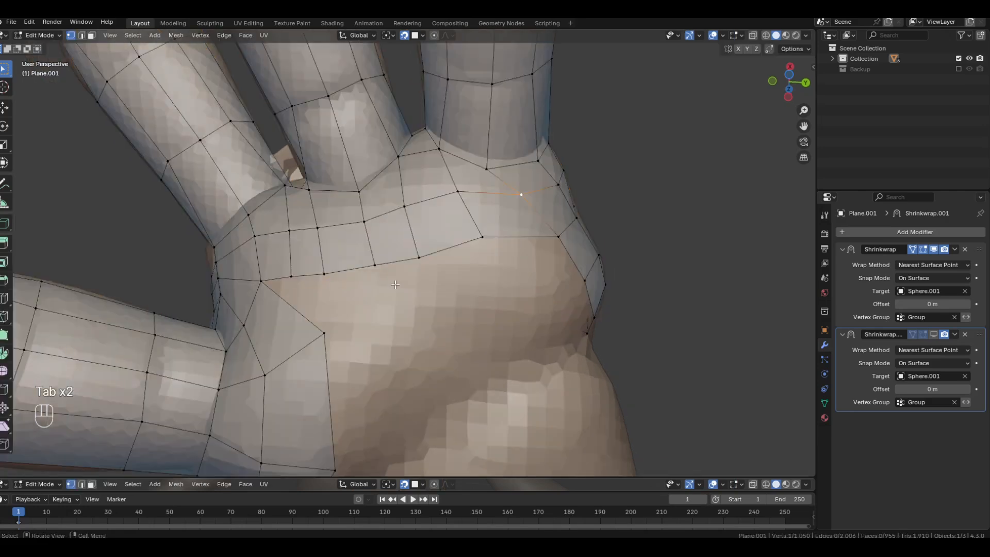
Step: Respace the vertices along the palm strip's wrist-side edge below the index and middle fingers
scroll(289, 301, up, 3)
key(g)
key(g)
click(352, 295)
scroll(352, 295, down, 3)
mouse_move(352, 296)
middle_down()
mouse_move(321, 286)
mouse_move(362, 285)
middle_up()
scroll(321, 286, up, 1)
click(337, 257)
key(g)
click(341, 250)
scroll(355, 265, up, 1)
click(335, 256)
key(g)
click(344, 254)
scroll(416, 283, down, 1)
scroll(346, 251, up, 1)
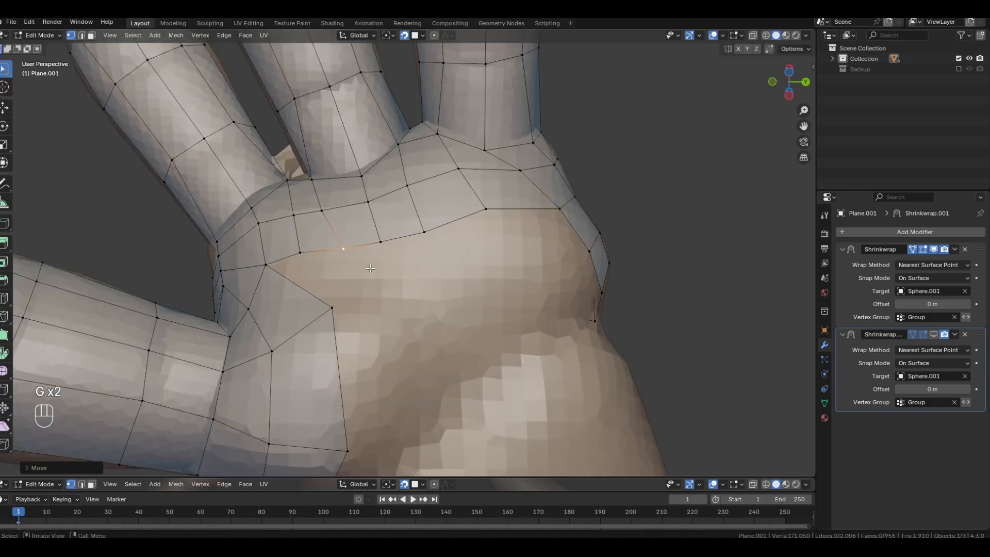
Step: Extrude two vertices from the strip's edge at mid-palm, close them into a small quad, and pull it tighter
key(e)
click(380, 272)
key(e)
click(397, 268)
shift+click(381, 244)
key(f)
shift+click(397, 267)
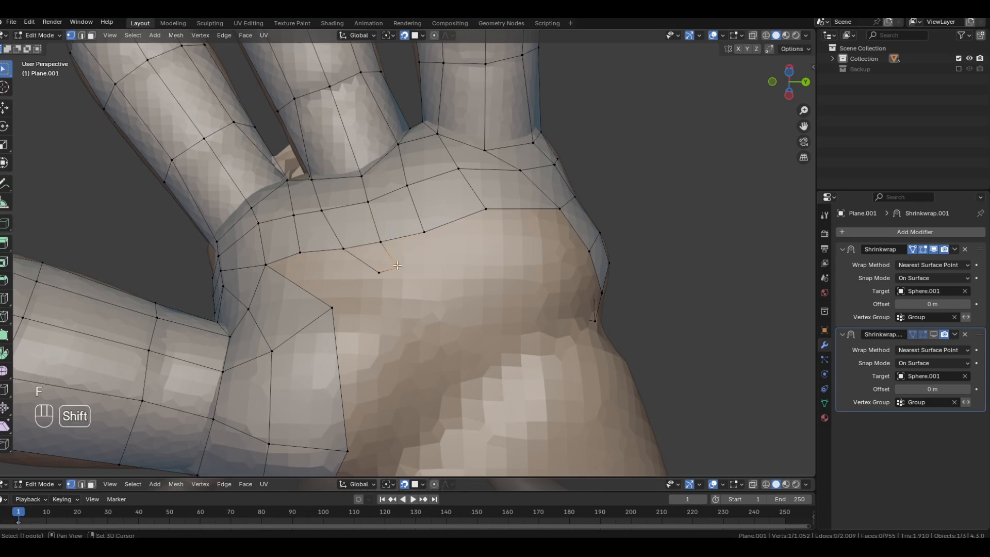
key(f)
key(g)
click(391, 255)
Step: Extrude a vertex chain around the small mid-palm quad, reconnect it to the strip's edge, and fill in faces
click(424, 233)
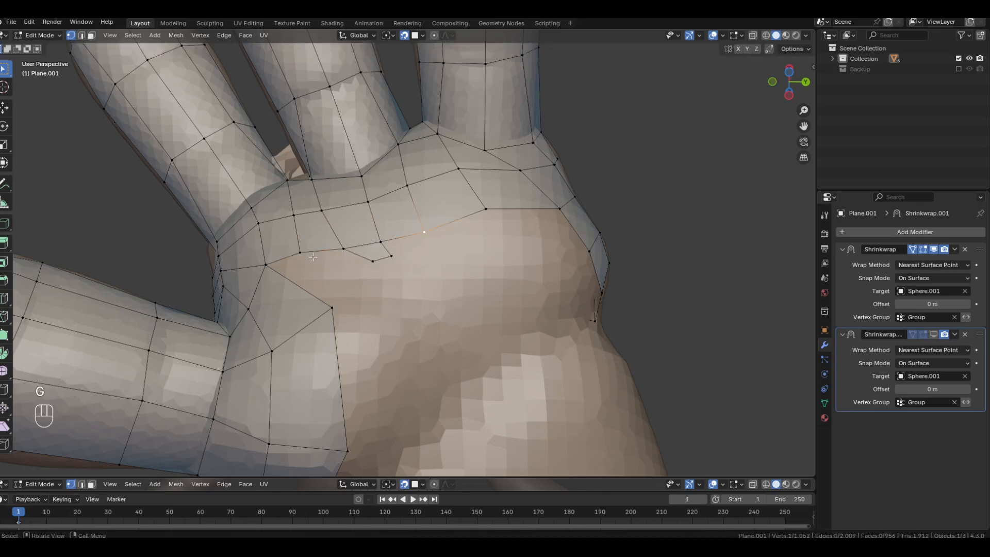
key(e)
click(348, 288)
key(e)
click(419, 274)
shift+click(424, 233)
key(f)
key(g)
Step: Fill the gap between the index finger's base and the thumb strip on the palm with a face
click(301, 254)
click(266, 266)
shift+click(332, 308)
key(f)
middle_drag(336, 308, 313, 306)
Step: Extend the mid-palm row towards the little finger side and join it to the outer border with faces
click(403, 273)
key(g)
middle_drag(410, 276, 384, 276)
key(e)
shift+click(542, 310)
key(f)
Step: Reposition vertices around the thumb base and mid-palm to smooth the edge flow
middle_drag(348, 322, 384, 307)
click(280, 375)
key(g)
click(357, 239)
key(g)
middle_drag(361, 245, 323, 289)
key(g)
click(319, 344)
middle_drag(319, 344, 307, 318)
Step: Extrude a row of three vertices from the thumb base across the lower palm and join it to the outer border
key(e)
click(323, 311)
key(e)
click(370, 304)
key(e)
click(423, 301)
shift+click(496, 316)
key(f)
Step: Fill the gap between the lower palm row and the row above it with faces
key(f)
key(f)
key(f)
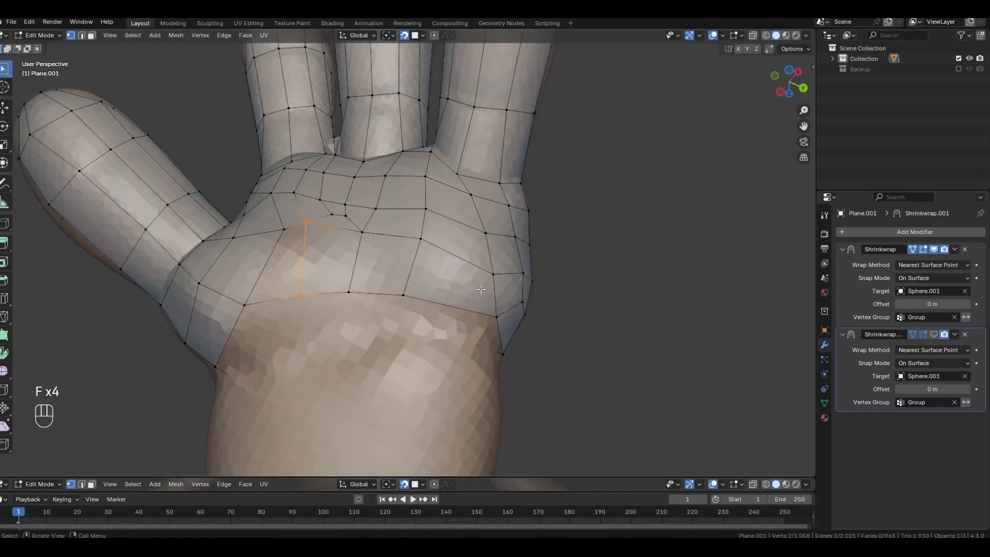
key(f)
middle_drag(474, 291, 464, 260)
Step: Extrude another vertex row along the wrist from the thumb side to the outer border and fill it with faces
click(221, 335)
key(e)
click(298, 308)
key(e)
key(e)
shift+click(416, 300)
middle_drag(397, 296, 443, 227)
key(f)
key(f)
Step: Reposition the vertices in the middle of the palm to even out the new quads
key(g)
key(g)
key(g)
click(397, 250)
key(g)
click(375, 194)
key(g)
click(364, 258)
key(g)
key(g)
click(364, 254)
Step: Adjust the vertices on the wrist-side border and next to the thumb base on the palm
middle_drag(364, 253, 374, 296)
click(420, 309)
key(g)
click(239, 307)
key(g)
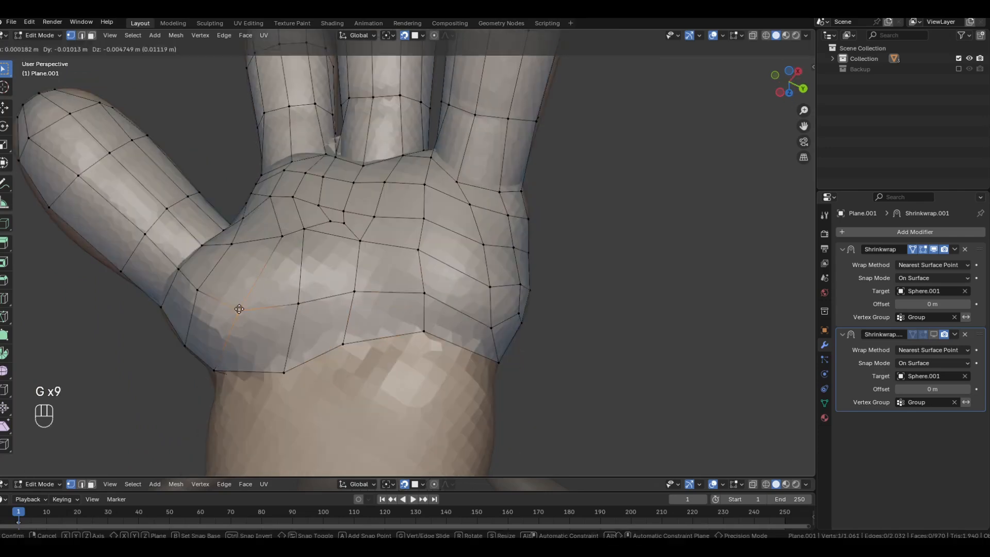
scroll(382, 321, down, 2)
key(KP_Decimal)
scroll(322, 345, down, 14)
Step: Reposition border vertices around the hand's side, including the back strip's edge below the index finger
middle_drag(384, 323, 356, 335)
click(415, 311)
key(g)
scroll(415, 310, down, 2)
middle_drag(415, 311, 511, 294)
click(461, 309)
key(g)
key(g)
middle_drag(520, 332, 479, 309)
key(g)
click(453, 294)
key(g)
click(614, 345)
Step: Extrude the back strip's edge from below the index finger towards the wrist and adjust two of the new vertices
shift+middle_drag(480, 310, 422, 320)
middle_drag(422, 319, 394, 313)
middle_drag(394, 312, 400, 315)
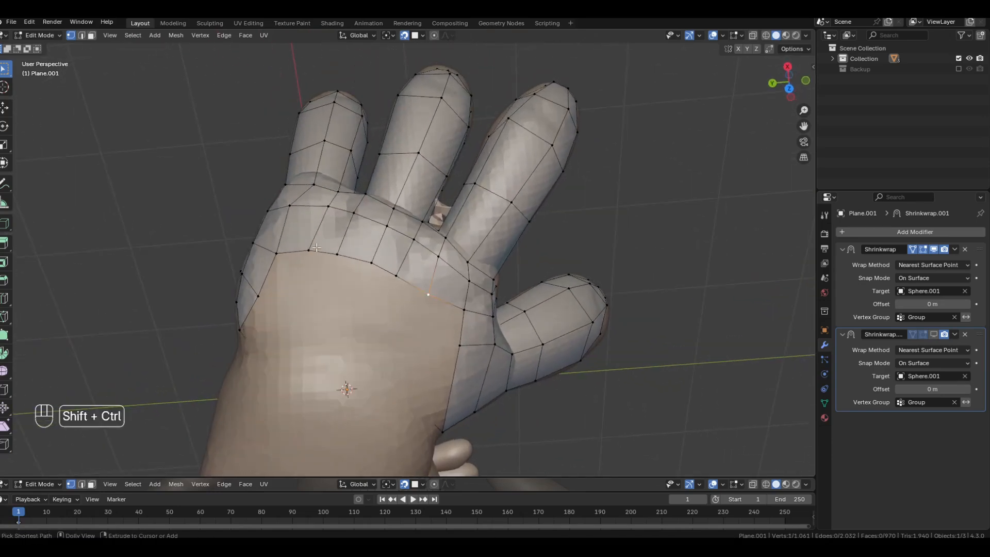
ctrl+shift+click(315, 251)
key(e)
click(382, 331)
click(411, 346)
key(g)
click(414, 344)
click(356, 316)
key(g)
click(355, 320)
middle_drag(355, 322, 364, 321)
Step: Extrude the new edge row on the back of the hand once more towards the wrist
click(413, 339)
ctrl+click(291, 287)
key(e)
click(388, 384)
Step: Fill the remaining faces on the back of the hand between the newly extruded rows and the outer side
click(430, 292)
shift+click(463, 311)
key(f)
key(f)
middle_drag(461, 314, 477, 313)
click(328, 227)
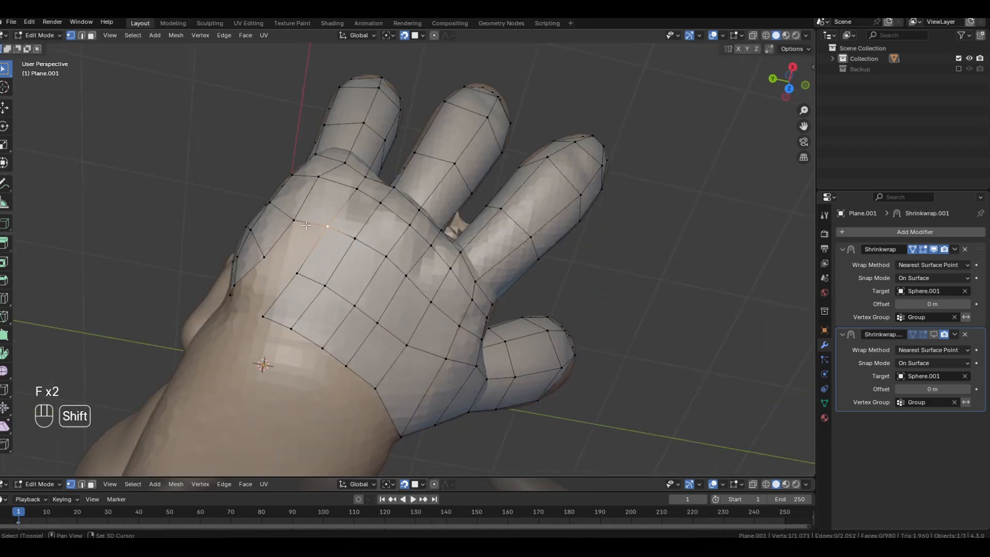
key(f)
key(f)
middle_drag(301, 229, 388, 227)
Step: Reposition vertices at the newly filled area on the side of the hand
key(g)
click(339, 209)
key(g)
click(340, 226)
click(294, 235)
Step: Return to Object Mode, isolate the retopology mesh and shade it smooth
key(Tab)
key(shift+h)
shift+click(389, 227)
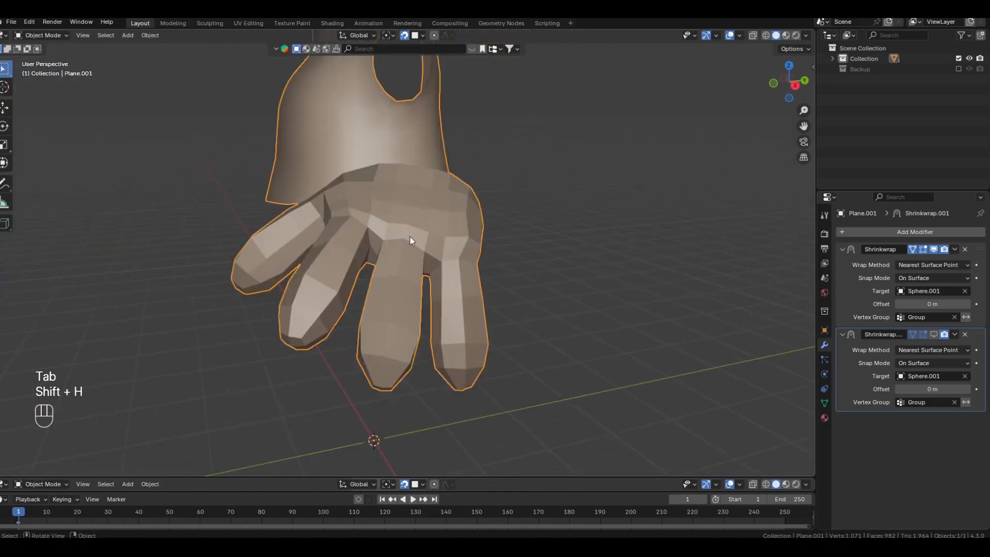
click(410, 237)
right_click(410, 236)
click(407, 238)
middle_drag(265, 301, 460, 254)
Step: Recalculate the normals of the whole retopology mesh to face outward
key(Tab)
key(a)
key(shift+n)
key(Tab)
Step: Reveal the hidden objects and resume editing the retopology mesh with the whole arm in view
mouse_move(582, 243)
middle_down()
mouse_move(360, 265)
mouse_move(304, 221)
mouse_move(313, 185)
mouse_move(263, 215)
mouse_move(419, 289)
mouse_move(491, 307)
mouse_move(442, 295)
middle_up()
click(398, 296)
key(alt+h)
click(404, 286)
click(377, 281)
key(Tab)
middle_drag(621, 248, 464, 227)
middle_drag(380, 256, 414, 137)
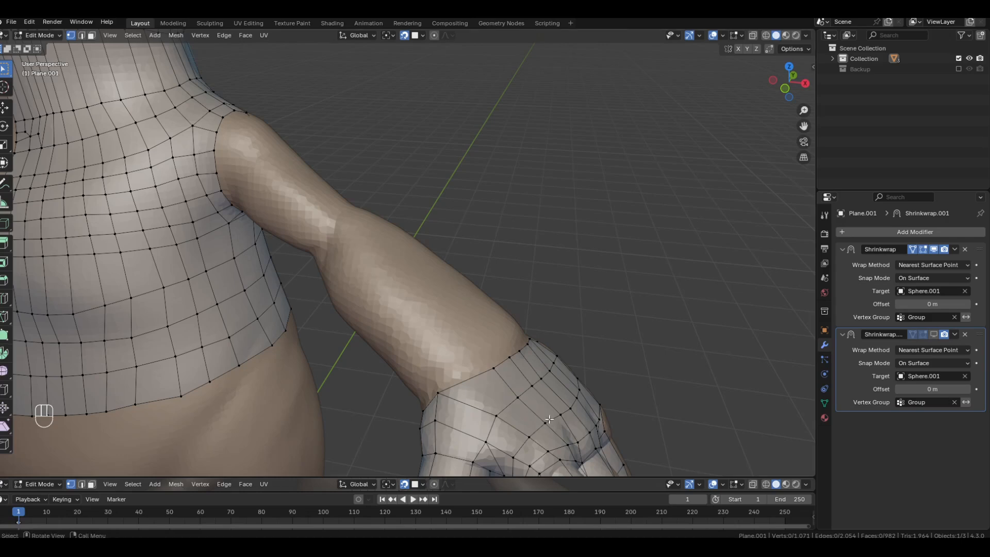
Step: Compare the vertex counts of the wrist border loop and the shoulder opening loop
alt+shift+click(470, 380)
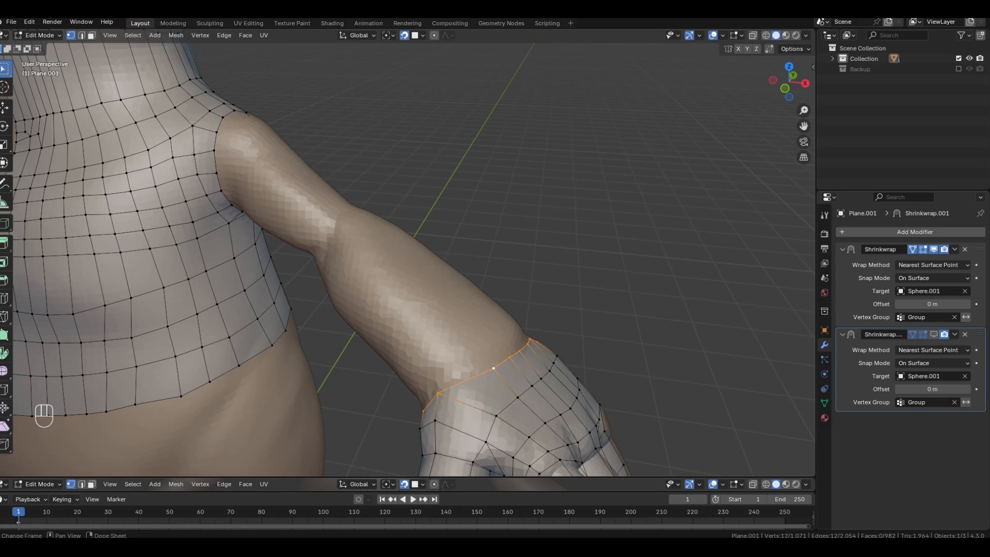
click(367, 199)
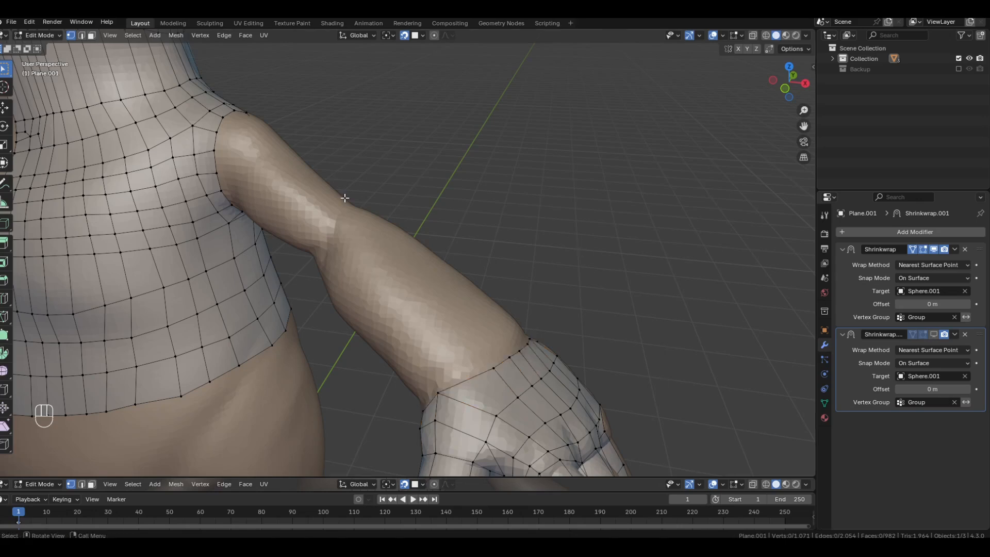
alt+shift+click(215, 144)
middle_drag(619, 337, 649, 314)
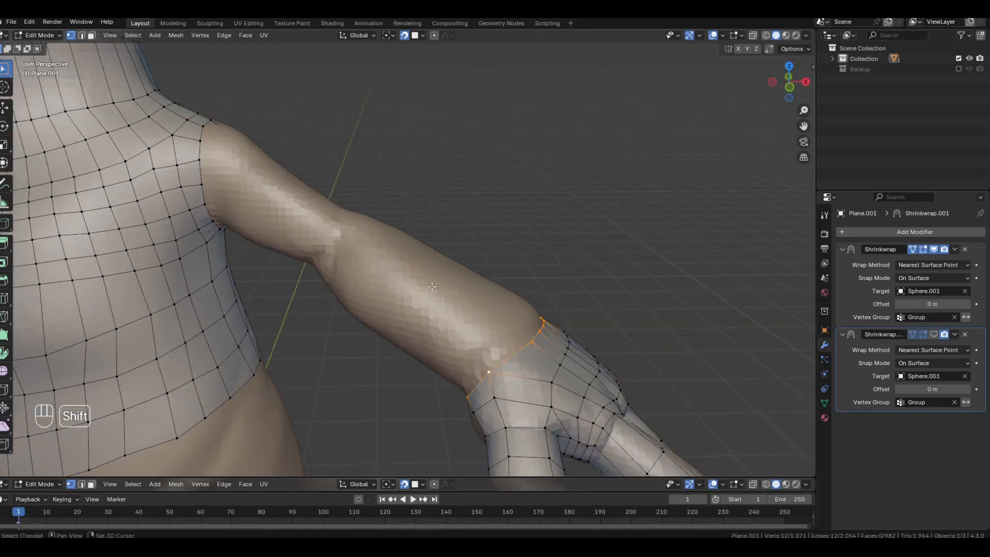
alt+shift+click(199, 178)
click(415, 131)
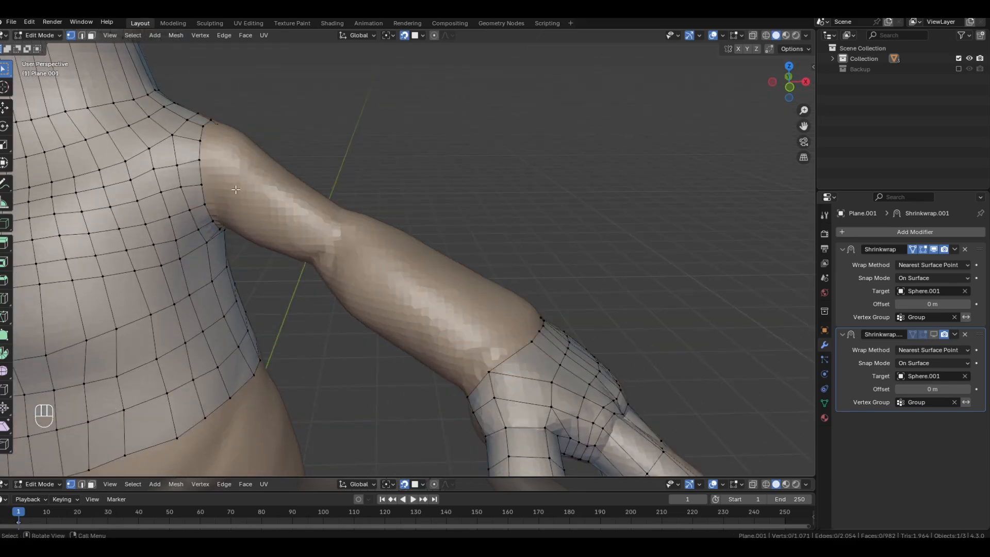
shift+middle_drag(311, 277, 227, 248)
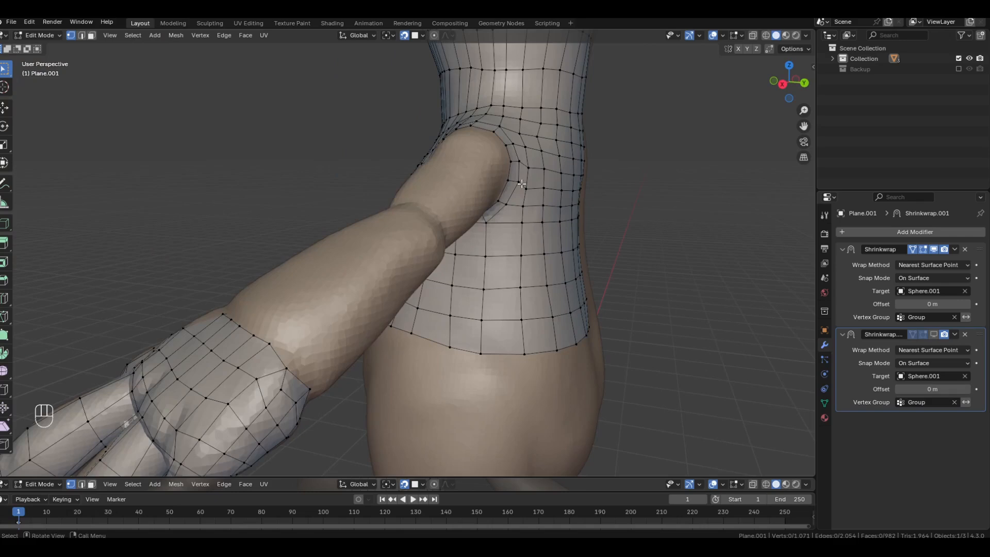
middle_drag(378, 192, 364, 155)
Step: Reposition several vertices along the hand's wrist border to even out their spacing
middle_drag(337, 197, 415, 262)
key(g)
click(529, 330)
key(g)
click(555, 333)
scroll(413, 268, up, 3)
click(351, 359)
key(g)
click(351, 355)
click(362, 303)
key(g)
click(349, 301)
Step: Adjust two wrist border vertices above the base of the thumb
middle_drag(349, 300, 436, 337)
key(g)
click(426, 319)
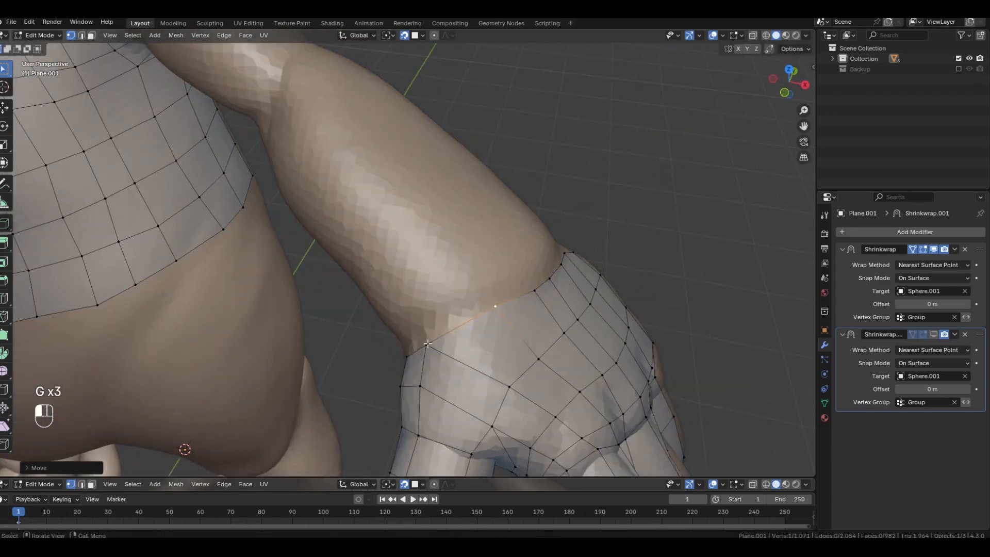
click(427, 343)
key(g)
click(420, 337)
Step: Reposition the wrist border vertices towards the little-finger side of the hand
middle_drag(557, 309, 379, 308)
key(g)
click(311, 313)
key(g)
middle_drag(311, 314, 319, 222)
click(294, 308)
key(g)
click(268, 235)
Step: Adjust the wrist border vertices along the middle of the palm
click(351, 344)
key(g)
click(350, 341)
click(389, 351)
key(g)
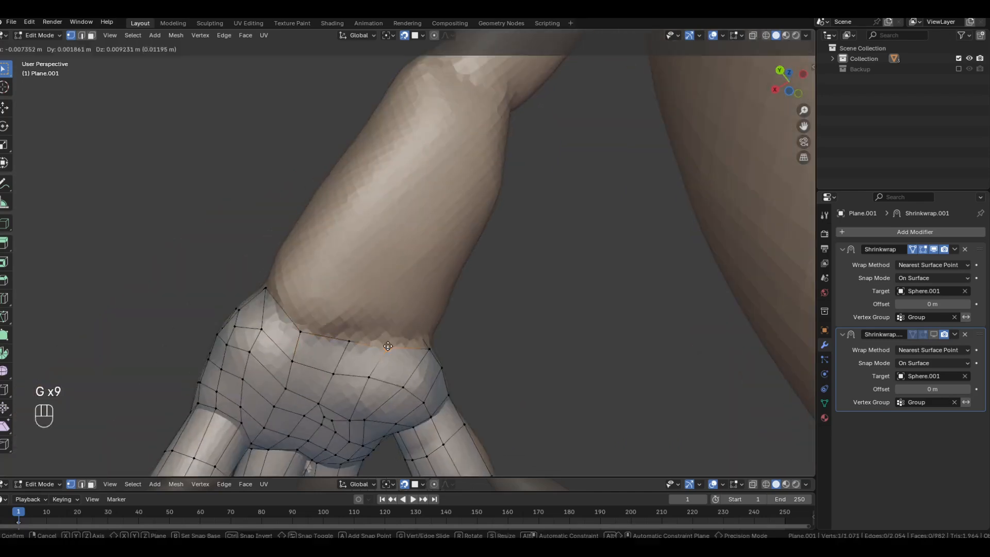
click(393, 346)
middle_drag(393, 347, 486, 281)
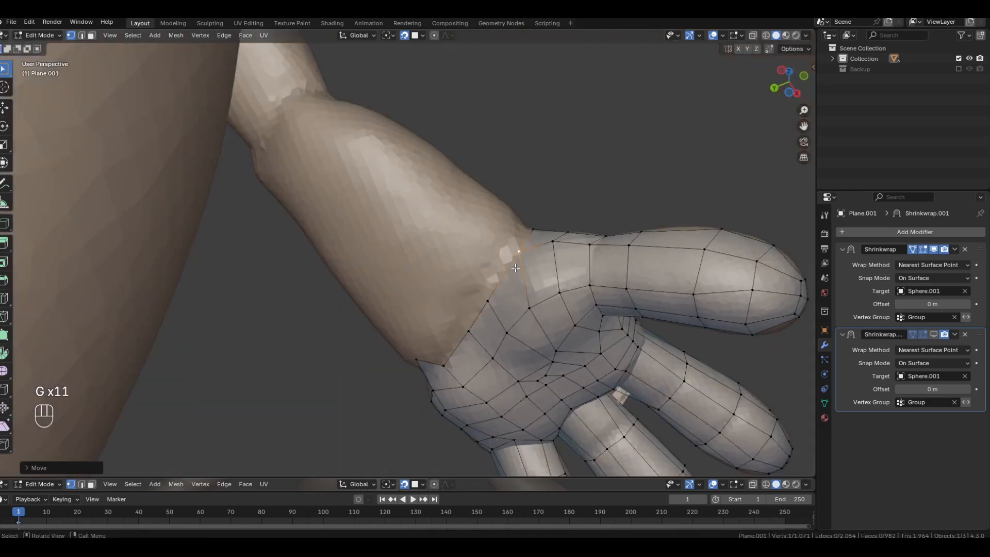
Step: Delete the vertices in the lower middle of the palm to open a gap down to the wrist
middle_drag(560, 266, 435, 255)
scroll(452, 216, up, 1)
click(422, 229)
shift+click(432, 235)
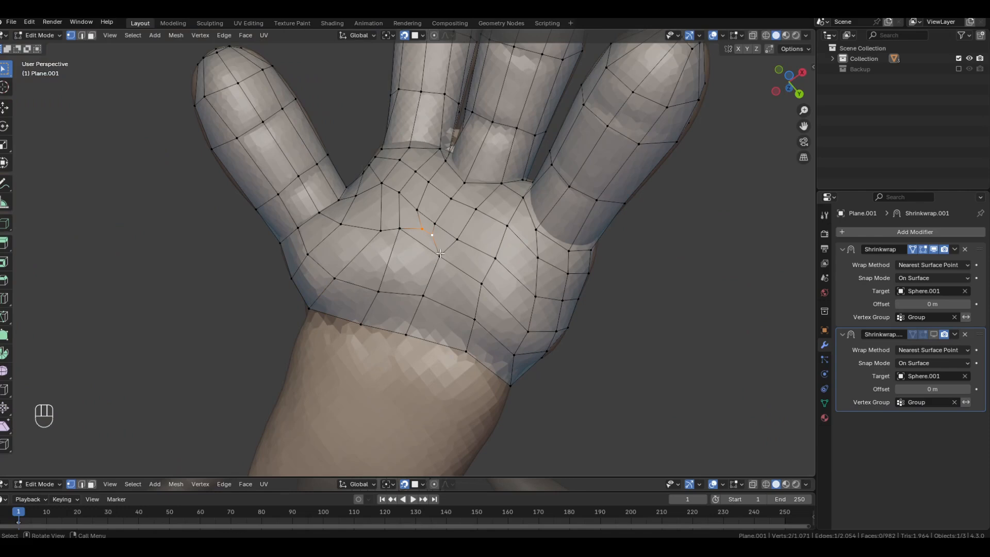
shift+click(423, 296)
shift+click(408, 335)
Step: Shift the vertices along the finger-side edge of the palm gap towards the thumb
click(382, 229)
key(g)
click(374, 224)
click(400, 227)
key(g)
click(390, 228)
click(421, 229)
key(g)
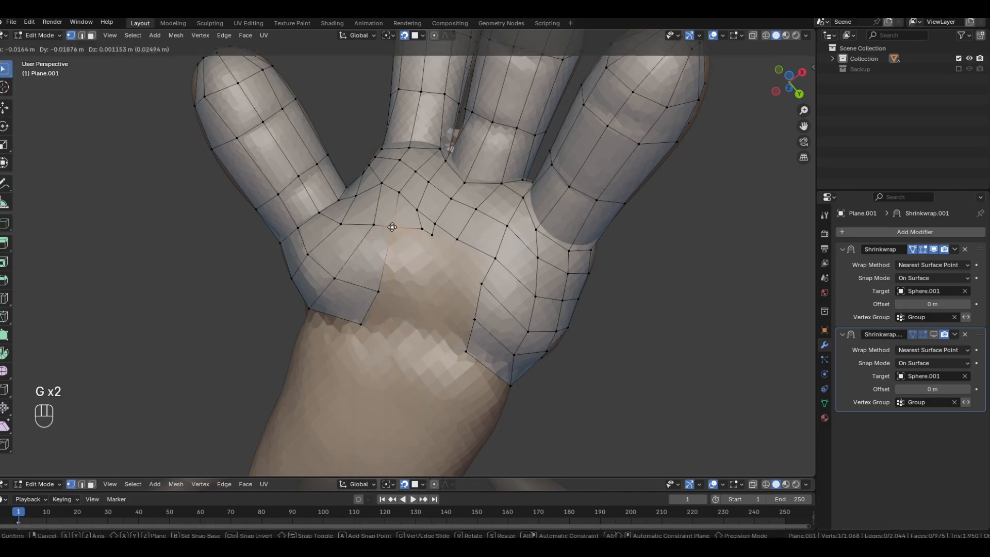
Step: Extrude a vertex from the palm gap's edge, fill the faces towards the little-finger side and adjust the neighbouring vertices
click(446, 250)
shift+click(482, 282)
key(f)
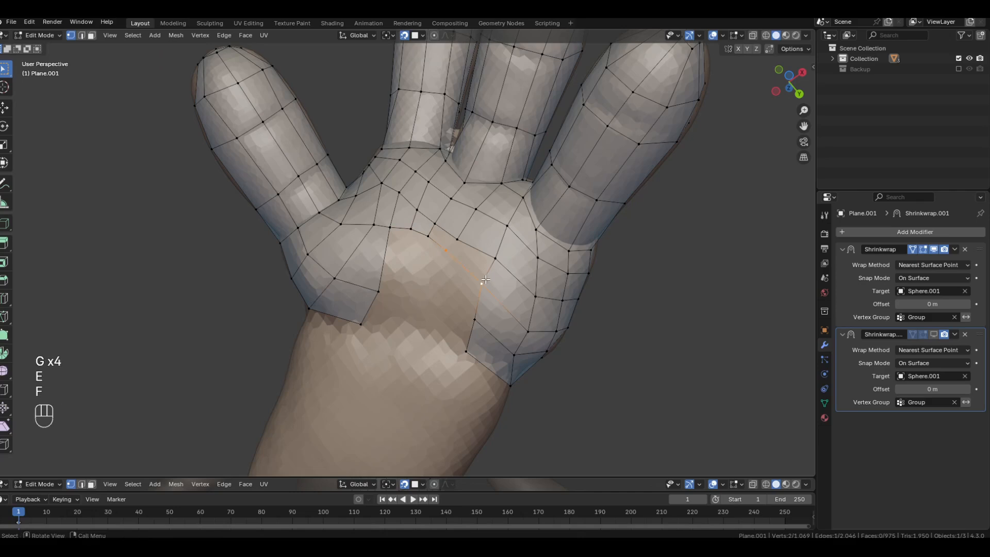
click(447, 251)
key(g)
click(456, 262)
click(457, 240)
key(g)
click(467, 245)
Step: Switch the mesh to Sculpt Mode, display it in front of other objects and show wireframes
middle_drag(494, 282, 474, 247)
key(Tab)
key(ctrl+Tab)
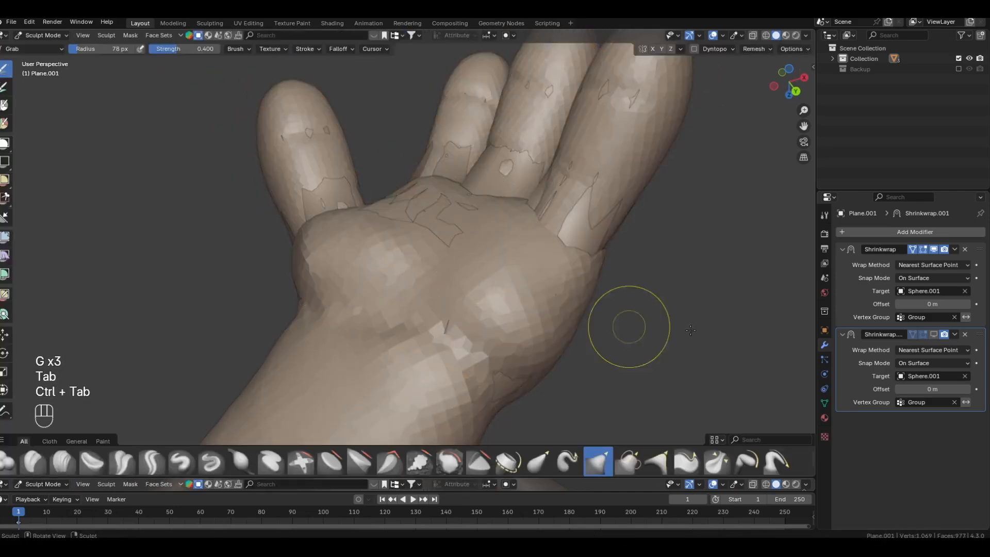
click(824, 330)
scroll(903, 460, down, 4)
click(898, 482)
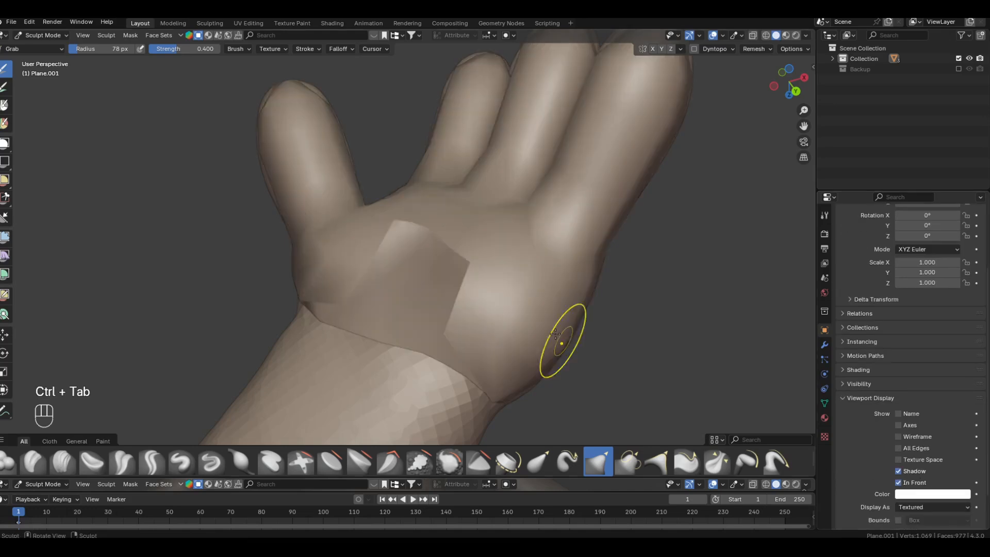
key(q)
click(488, 295)
Step: Sculpt the palm quads around the gap into more even spacing and leave Sculpt Mode
middle_drag(484, 289, 518, 257)
middle_drag(493, 290, 472, 315)
middle_drag(465, 357, 498, 272)
key(ctrl+z)
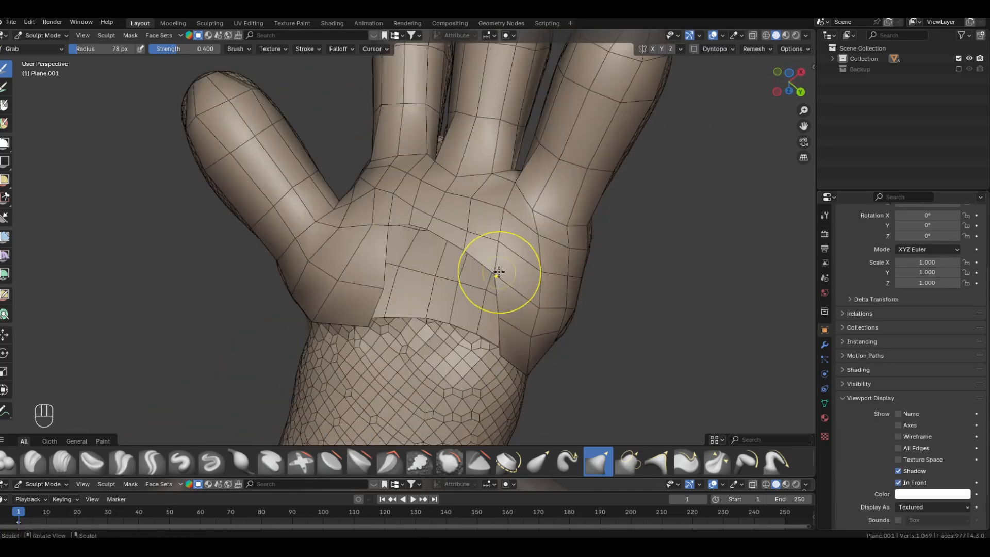
middle_drag(482, 238, 440, 227)
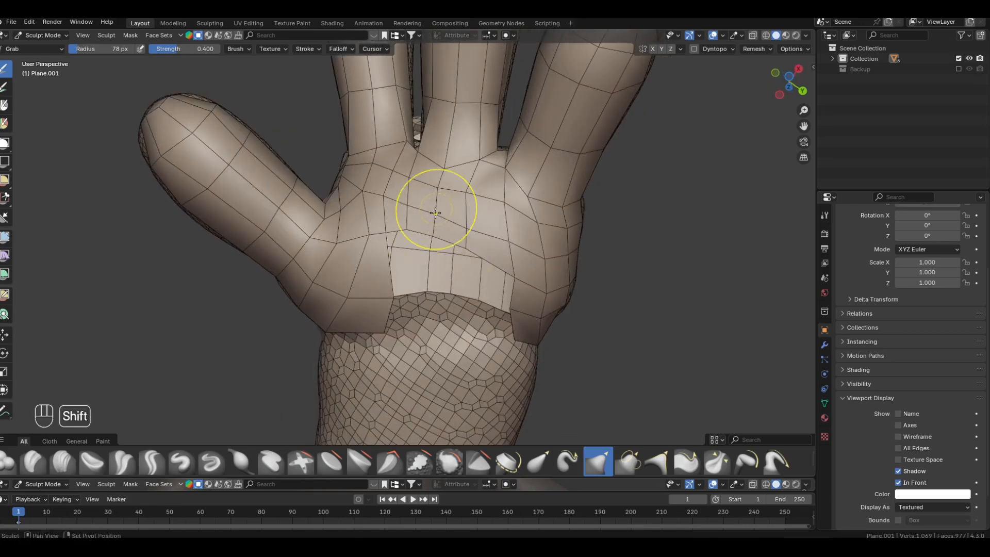
key(ctrl+Tab)
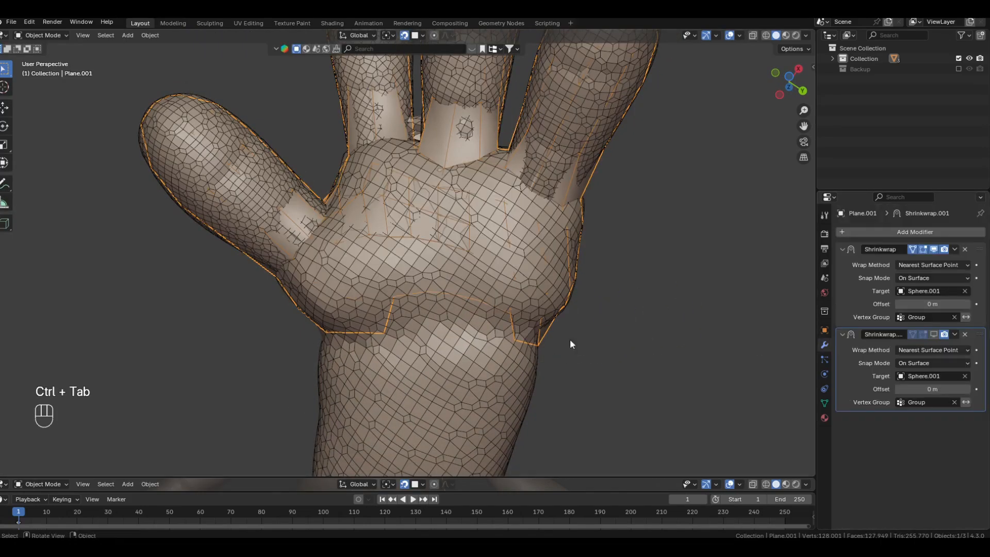
Step: Reposition the palm vertices on the little-finger side of the gap in Edit Mode
key(Tab)
scroll(618, 325, up, 3)
key(g)
click(498, 213)
click(500, 212)
key(g)
click(511, 216)
click(502, 251)
key(g)
click(515, 254)
Step: Extrude three vertices of the palm gap's edge towards the wrist, rotate and position them, and fill the adjoining faces
shift+click(458, 240)
shift+click(418, 232)
key(e)
click(453, 320)
key(r)
click(722, 369)
key(g)
click(450, 280)
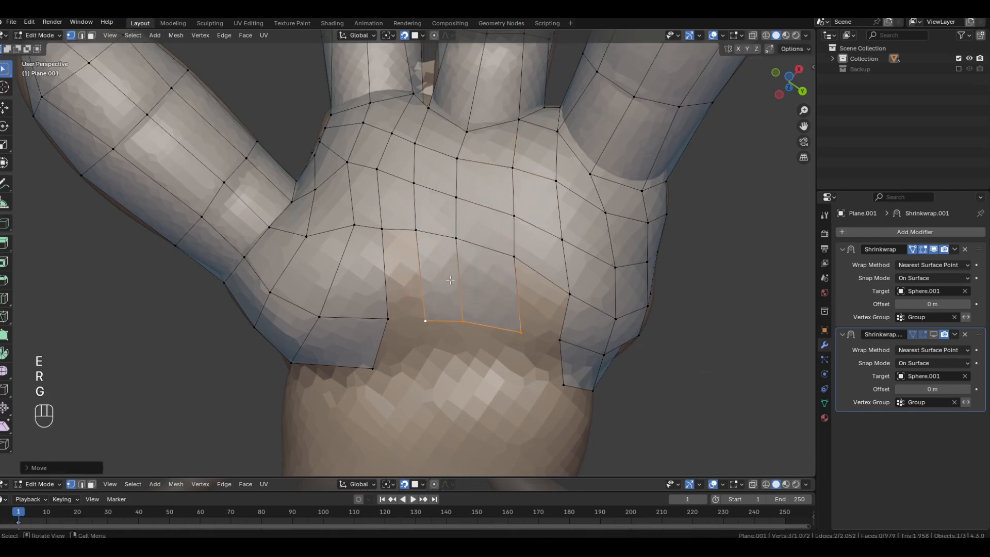
key(f)
middle_drag(584, 304, 586, 271)
key(f)
Step: Extrude vertices across the wrist side of the palm gap and fill the remaining faces to close it
click(366, 359)
key(e)
click(415, 353)
key(e)
click(462, 356)
key(e)
key(f)
key(f)
key(f)
key(f)
scroll(638, 292, down, 3)
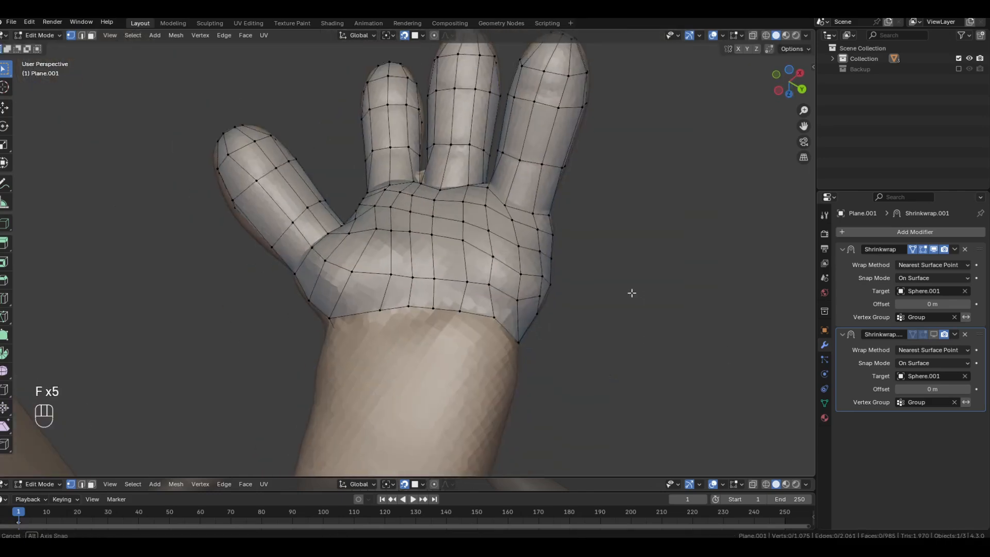
Step: Select the shoulder opening's edge loop together with the wrist border loop of the hand
middle_drag(638, 292, 580, 295)
alt+click(391, 326)
middle_drag(402, 289, 435, 304)
scroll(382, 292, down, 3)
click(367, 176)
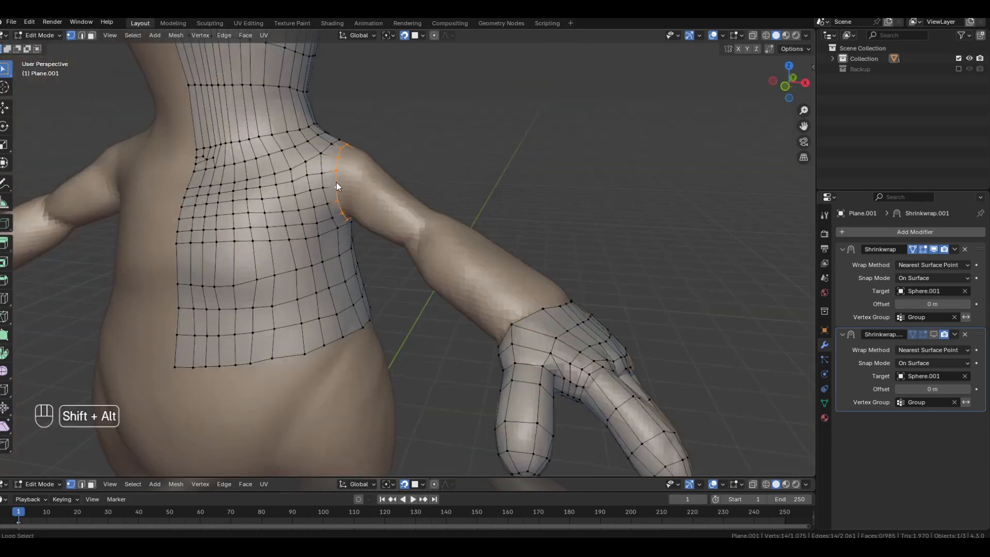
alt+shift+click(531, 320)
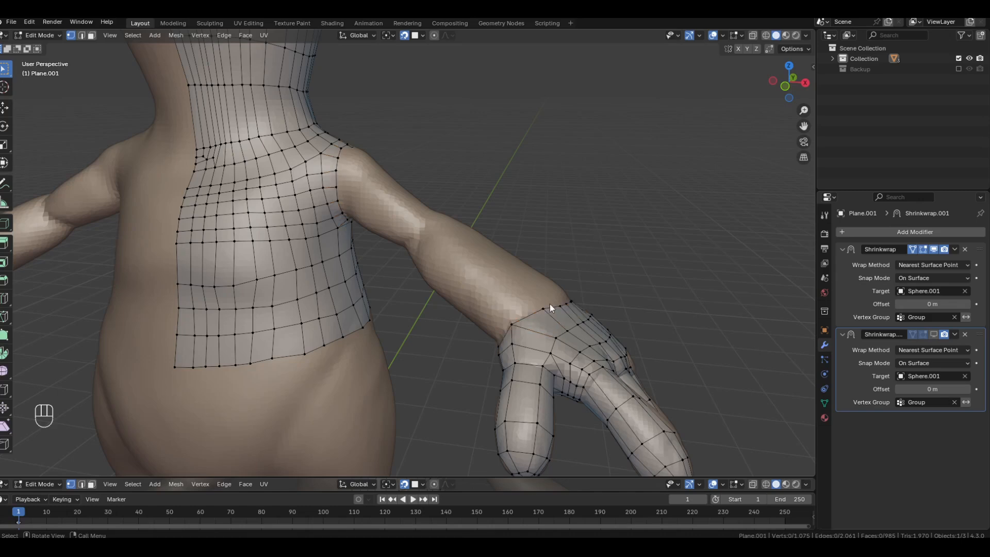
alt+shift+click(337, 162)
right_click(337, 162)
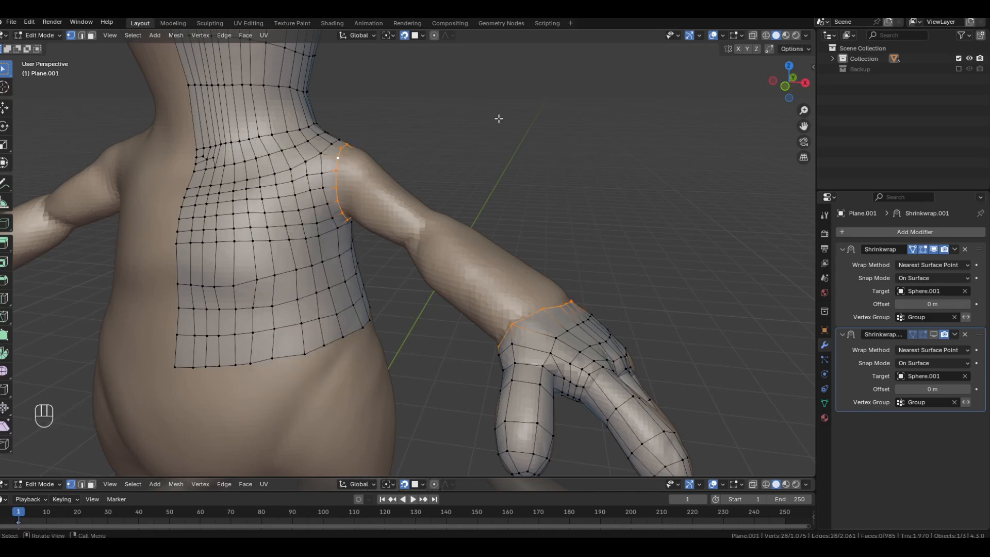
Step: Try bridging the selected shoulder and wrist loops, and undo the bridge
key(ctrl+e)
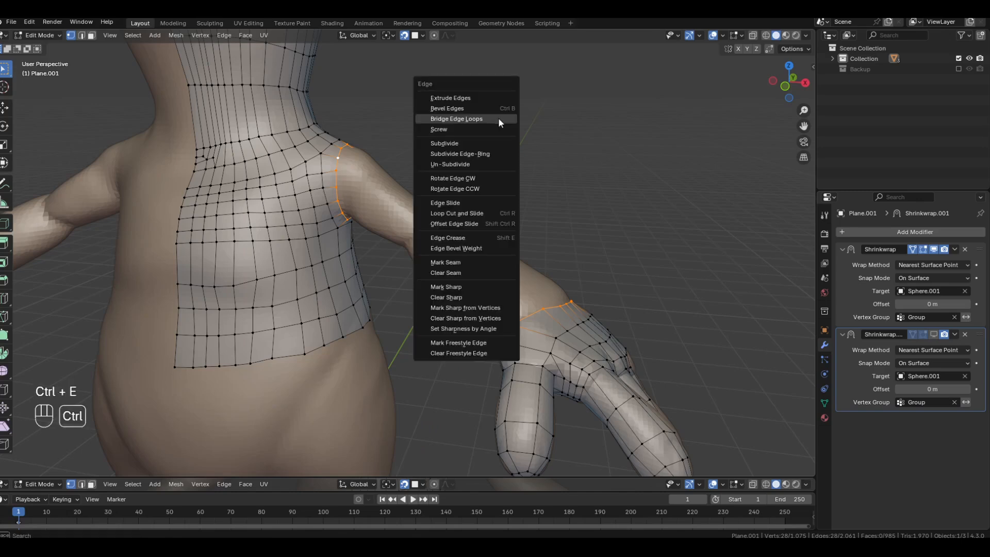
click(463, 120)
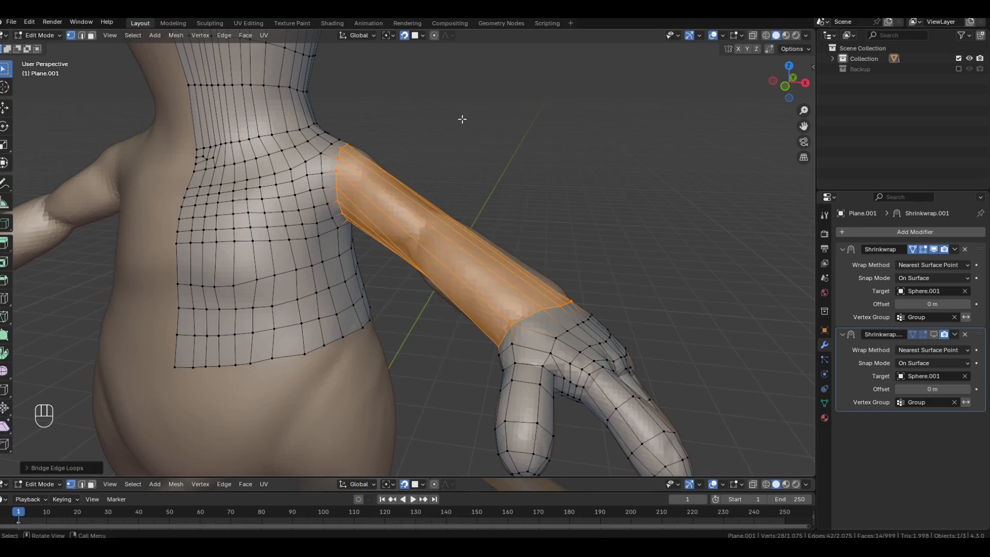
middle_drag(393, 243, 520, 337)
key(ctrl+z)
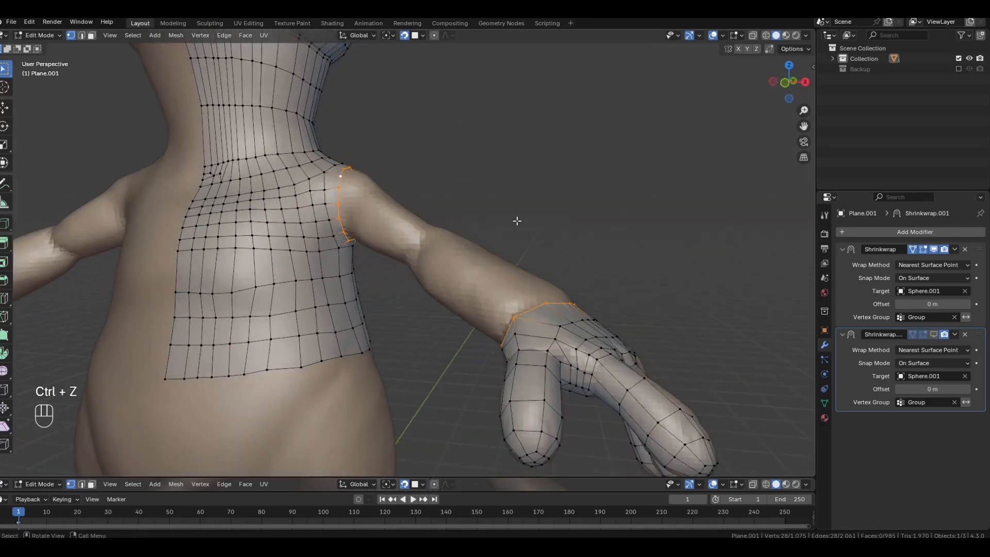
Step: Bridge the selected shoulder and wrist edge loops to form the arm, and clear the selection
click(223, 35)
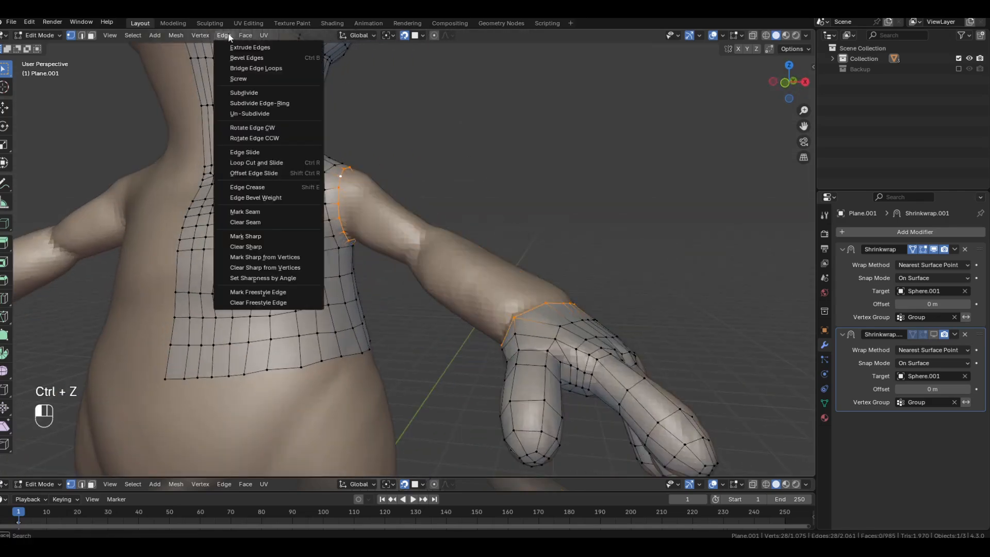
click(241, 68)
click(551, 200)
Step: Add an edge loop around the middle of the bridged arm and slide it to the elbow
middle_drag(551, 201, 511, 334)
middle_drag(460, 323, 415, 338)
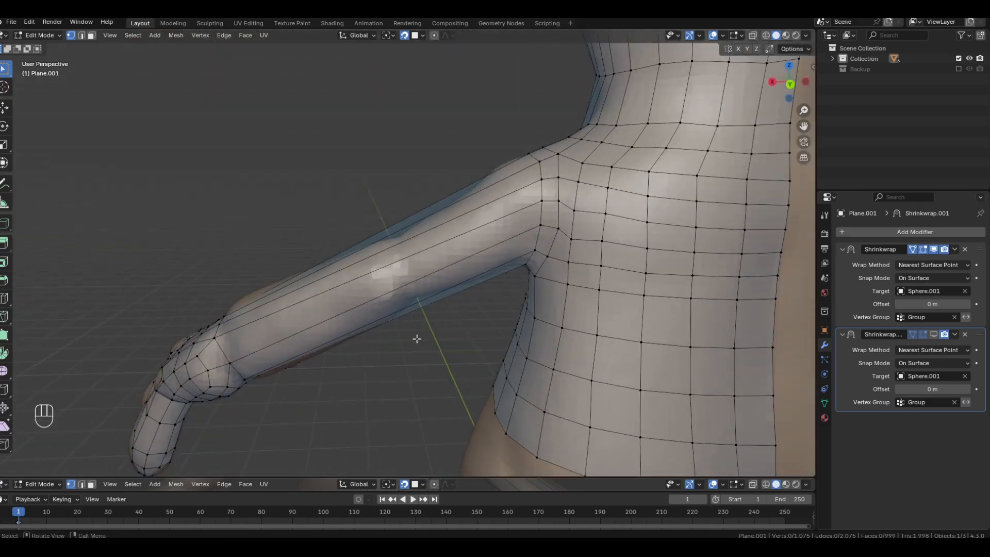
key(ctrl+r)
click(411, 298)
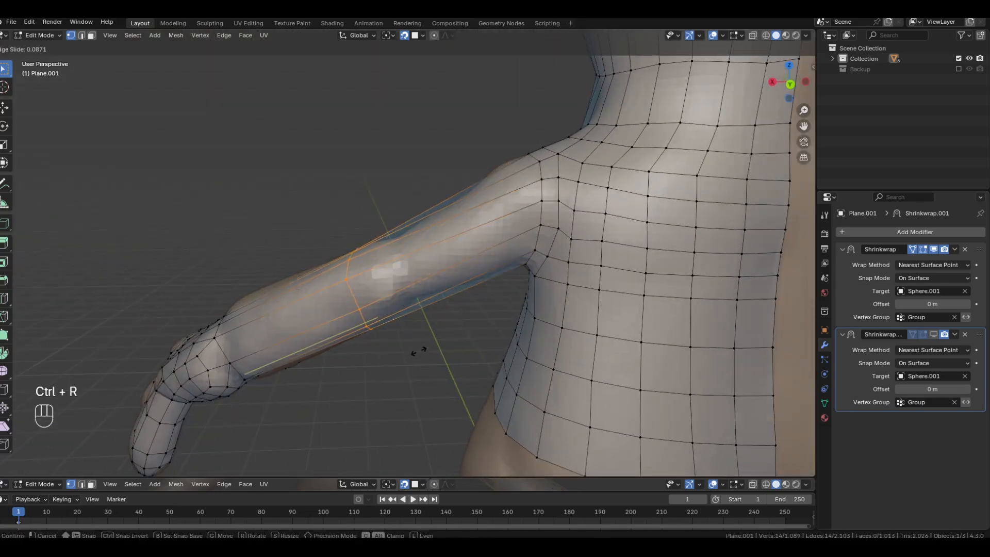
click(458, 349)
Step: Rotate and move the elbow edge loop so that it lines up with the elbow crease
middle_drag(448, 349, 449, 163)
key(r)
key(r)
click(638, 288)
middle_drag(638, 288, 604, 275)
key(r)
click(657, 263)
key(r)
click(661, 278)
key(g)
click(663, 288)
Step: Move individual vertices of the elbow loop along the crease to space them evenly
middle_drag(663, 288, 332, 278)
scroll(535, 255, up, 3)
click(363, 248)
key(g)
click(355, 239)
click(359, 262)
key(g)
click(346, 257)
click(349, 295)
key(g)
click(327, 272)
click(331, 323)
key(g)
click(298, 289)
key(g)
click(287, 259)
key(g)
click(362, 241)
key(g)
click(363, 249)
Step: Adjust the remaining elbow-loop vertices one by one so the loop follows the elbow crease around the arm
middle_drag(363, 248, 499, 308)
click(481, 307)
key(g)
key(g)
click(500, 281)
click(492, 219)
key(g)
click(493, 216)
key(g)
click(387, 156)
key(g)
click(405, 245)
key(g)
click(472, 288)
key(g)
click(473, 285)
key(g)
key(g)
click(460, 269)
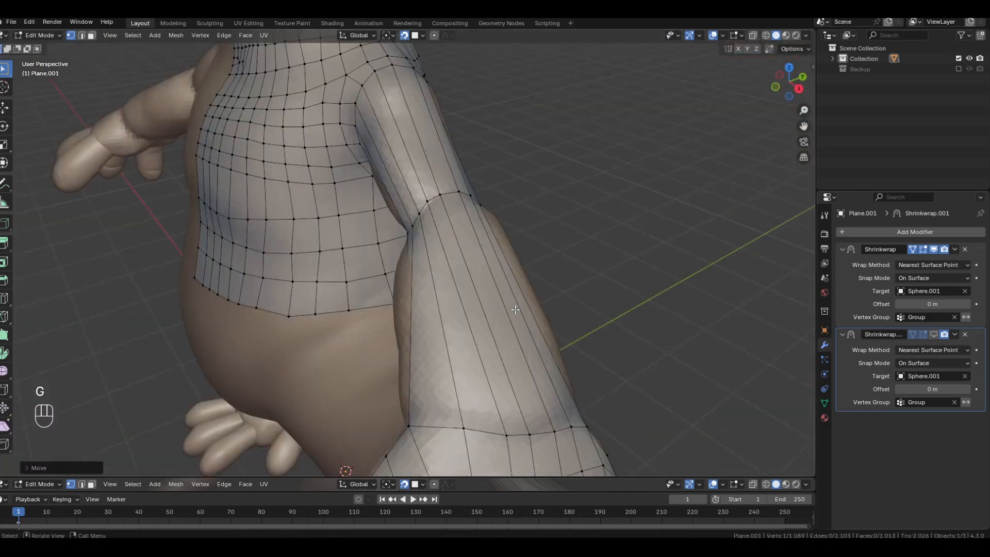
Step: Add an edge loop around the forearm and slide it towards the wrist
scroll(454, 276, down, 3)
middle_drag(371, 227, 440, 170)
scroll(426, 166, up, 3)
key(ctrl+r)
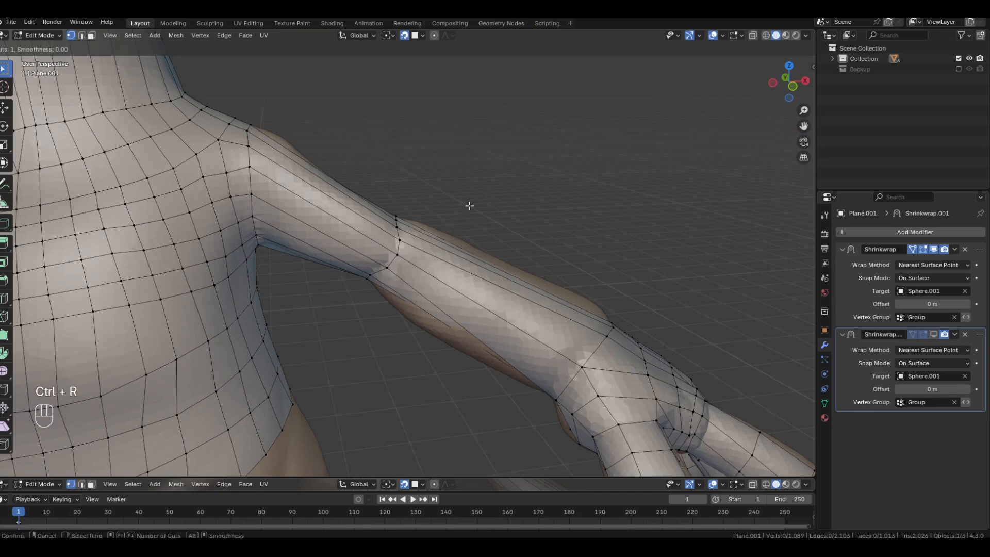
right_click(453, 265)
key(g)
key(g)
click(601, 226)
Step: Rotate the new forearm edge loop near the wrist to match the arm's direction
middle_drag(601, 226, 662, 273)
key(r)
click(601, 299)
key(r)
key(r)
click(624, 312)
Step: Add a centred edge loop between the elbow and the forearm loop near the wrist
key(ctrl+r)
click(497, 294)
right_click(497, 293)
click(570, 325)
middle_drag(572, 332, 680, 314)
middle_drag(414, 54, 384, 304)
Step: Add a third edge loop around the forearm and slide it into place for more even spacing
key(ctrl+r)
click(508, 265)
right_click(509, 265)
key(g)
key(g)
click(562, 323)
click(428, 343)
middle_drag(392, 216, 452, 246)
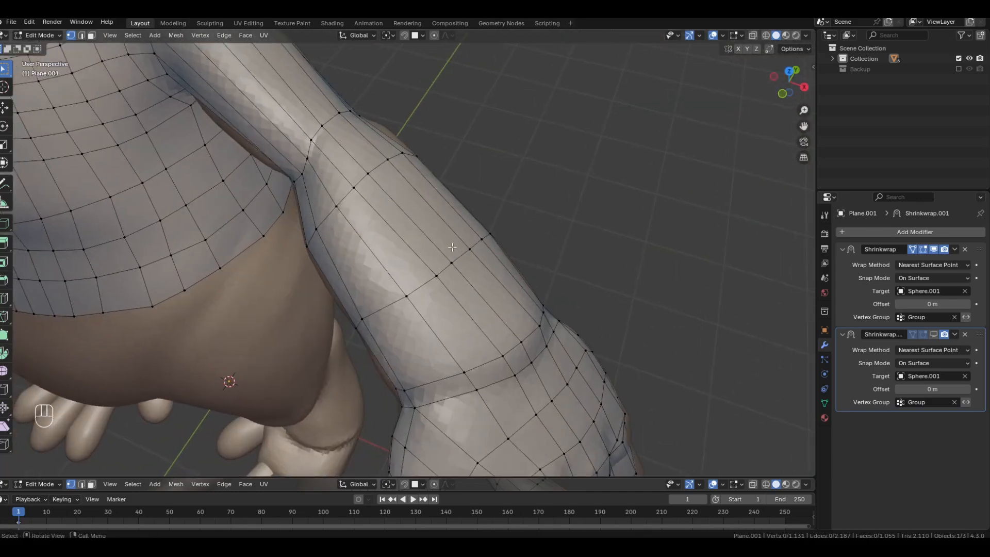
Step: Add an edge loop around the upper arm between the shoulder and the elbow
middle_drag(357, 248, 392, 224)
shift+middle_drag(376, 309, 413, 327)
middle_drag(471, 258, 432, 267)
shift+middle_drag(354, 168, 336, 192)
key(ctrl+r)
click(362, 203)
click(418, 212)
Step: Add two more edge loops around the upper arm, rotating the first of them to fit the arm
key(ctrl+r)
click(306, 196)
click(288, 169)
key(r)
click(456, 193)
key(ctrl+r)
click(336, 192)
click(422, 183)
Step: Isolate the retopologized mesh in Object Mode and preview it with a level 1 Subdivision modifier
middle_drag(501, 172, 413, 218)
scroll(205, 228, down, 4)
key(Tab)
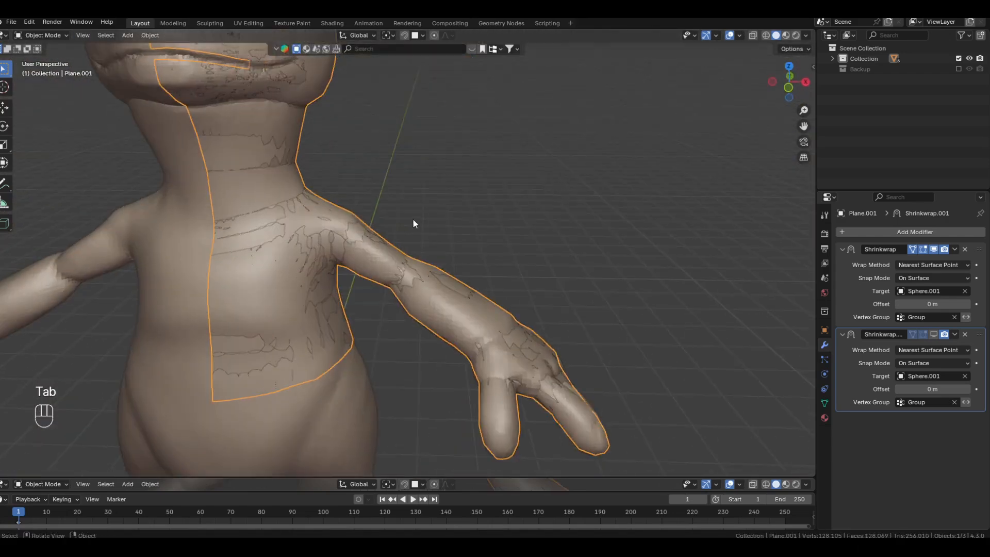
key(shift+h)
mouse_move(472, 207)
middle_down()
mouse_move(497, 193)
mouse_move(460, 197)
middle_up()
key(ctrl+1)
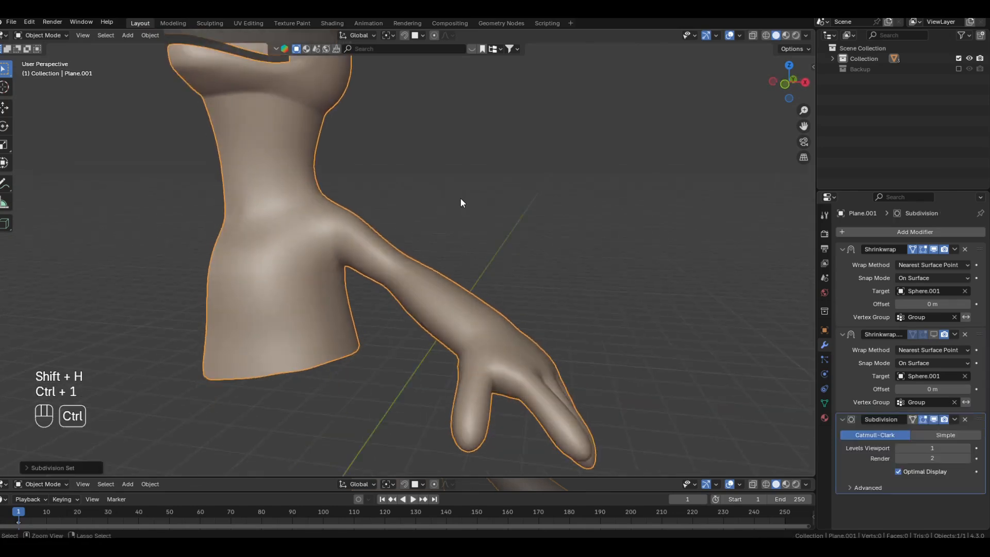
middle_drag(566, 259, 644, 320)
key(q)
click(500, 282)
key(q)
click(553, 301)
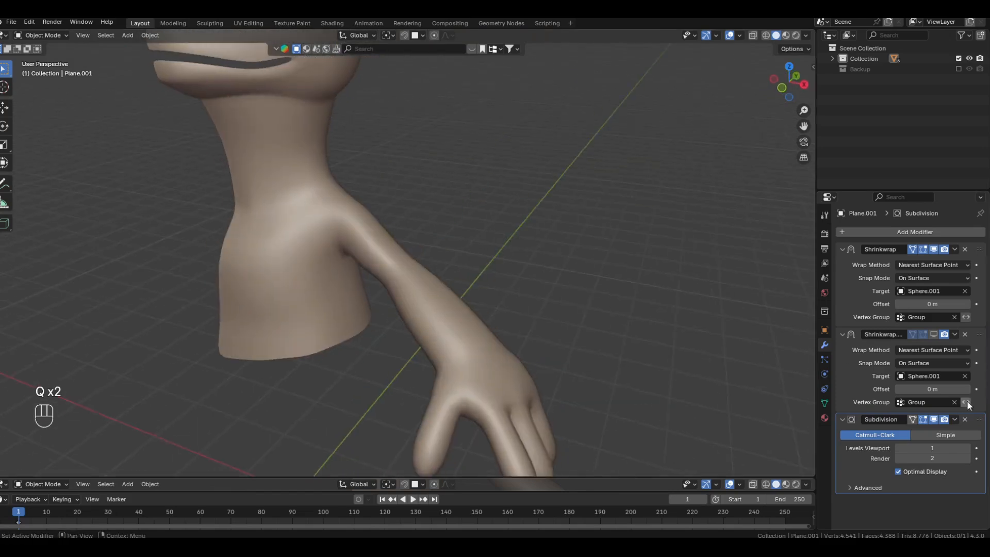
Step: Remove the Subdivision modifier, unhide the sculpt, and return to Edit Mode on the retopology mesh
click(965, 420)
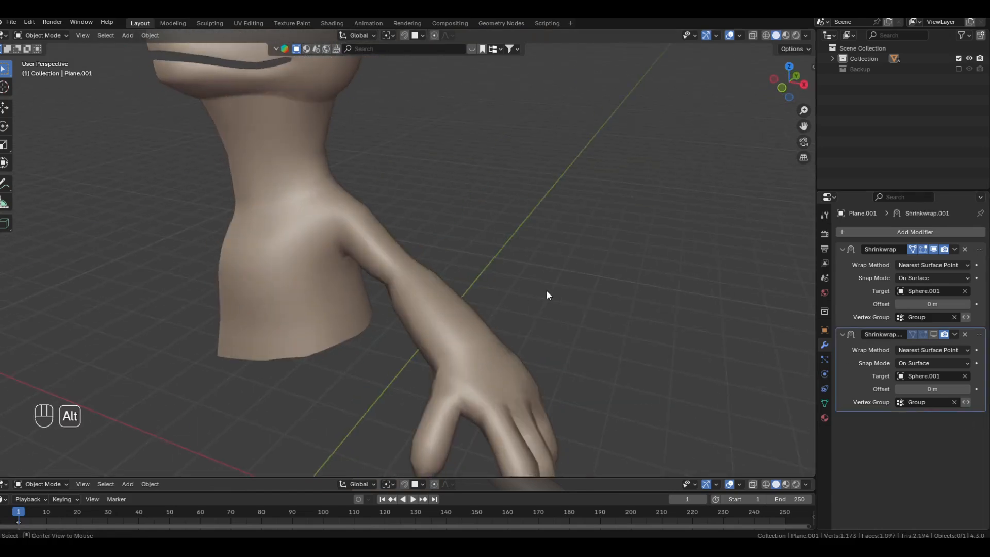
key(alt+h)
click(251, 304)
click(233, 318)
key(Tab)
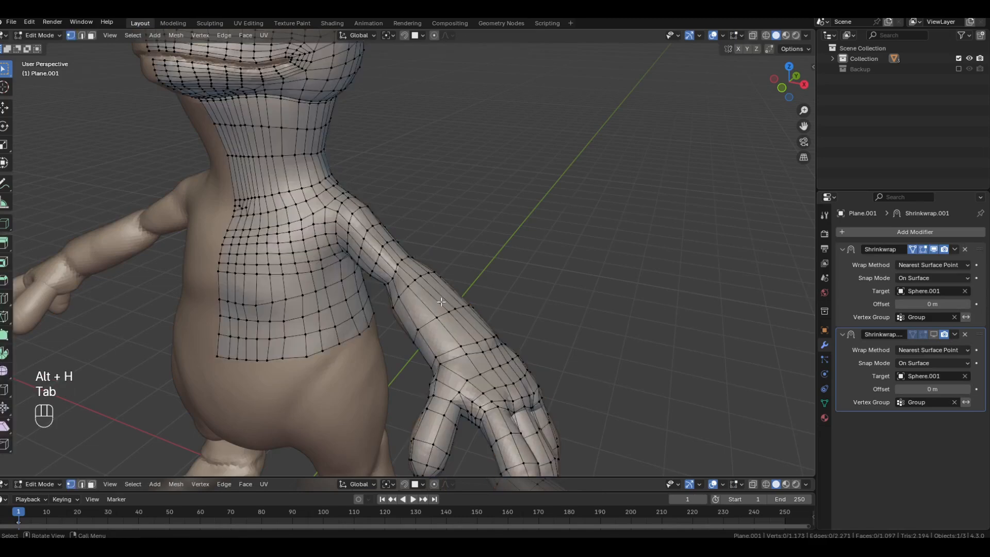
Step: Add an extra edge loop around the arm close to the wrist
middle_drag(538, 232, 482, 291)
middle_drag(525, 252, 506, 127)
scroll(542, 237, up, 3)
key(ctrl+r)
double_click(548, 254)
Step: Examine the arm's topology from the shoulder through the elbow to the hand
middle_drag(597, 221, 657, 215)
key(Tab)
key(Tab)
middle_drag(459, 155, 550, 227)
scroll(488, 175, down, 3)
scroll(443, 185, down, 3)
shift+middle_drag(465, 245, 454, 242)
scroll(483, 212, up, 3)
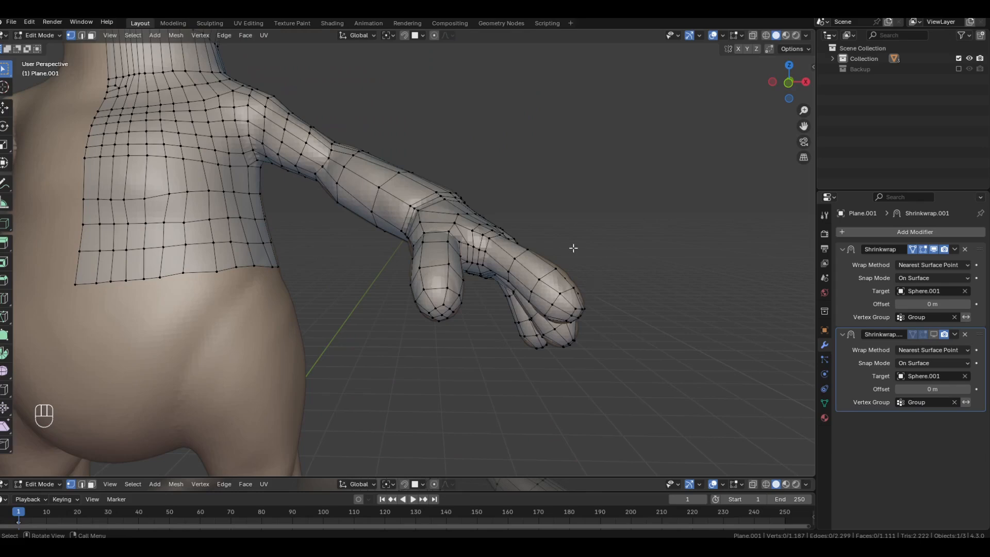
shift+middle_drag(481, 120, 504, 191)
scroll(504, 190, up, 4)
shift+middle_drag(436, 177, 490, 174)
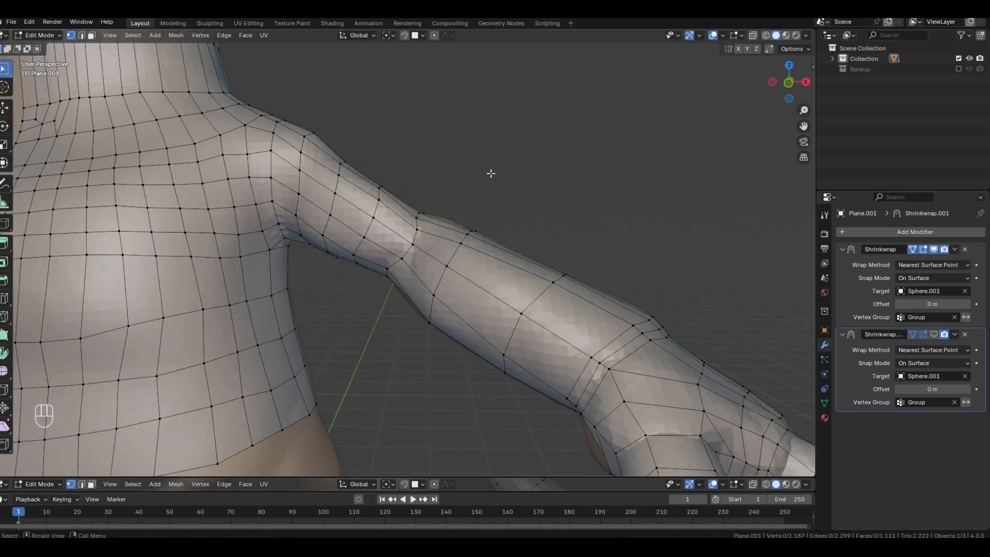
scroll(491, 174, up, 1)
scroll(490, 174, down, 3)
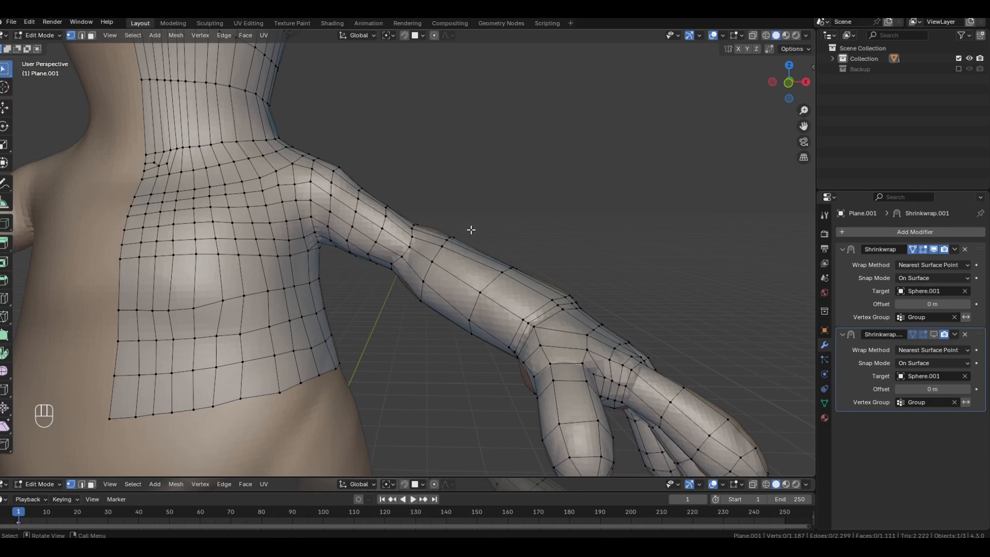
Step: Snap the 3D cursor to the selected elbow loop and set the pivot point to the 3D cursor
key(KP_1)
scroll(533, 136, up, 3)
middle_drag(467, 208, 438, 251)
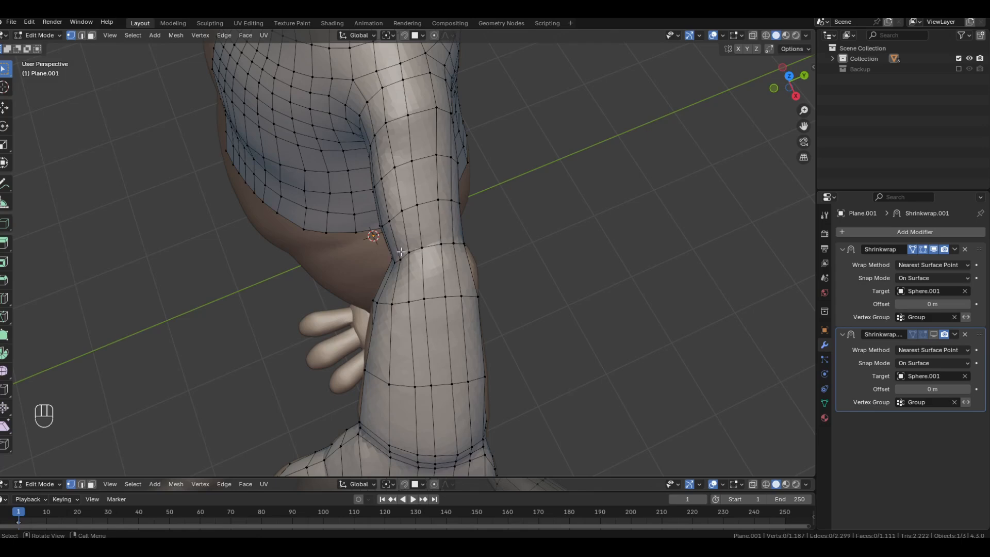
key(shift+s)
key(2)
scroll(533, 261, down, 2)
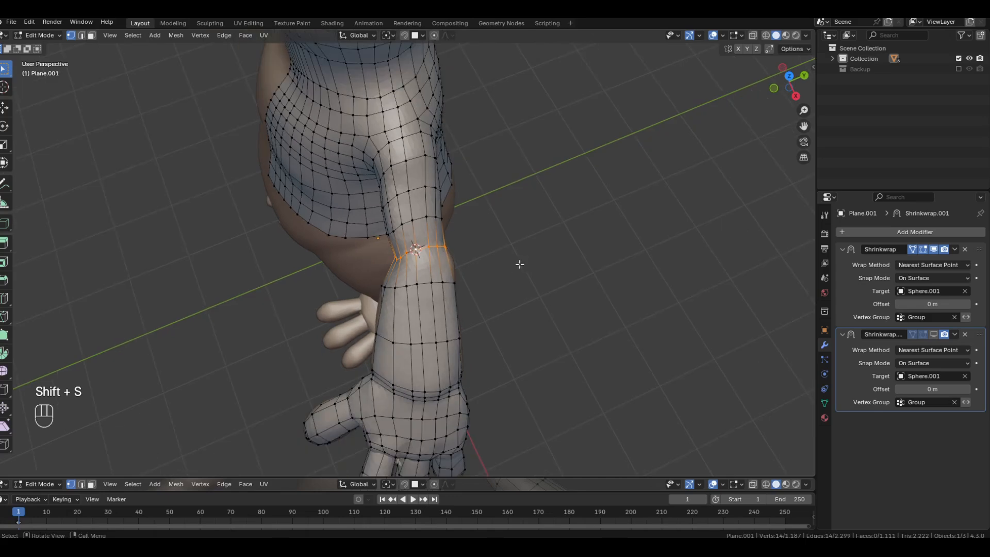
scroll(509, 267, down, 2)
middle_drag(474, 306, 459, 294)
key(period)
click(636, 293)
Step: Select all forearm and hand vertices below the elbow with Circle Select in X-ray view
key(alt+z)
key(c)
drag(431, 400, 397, 356)
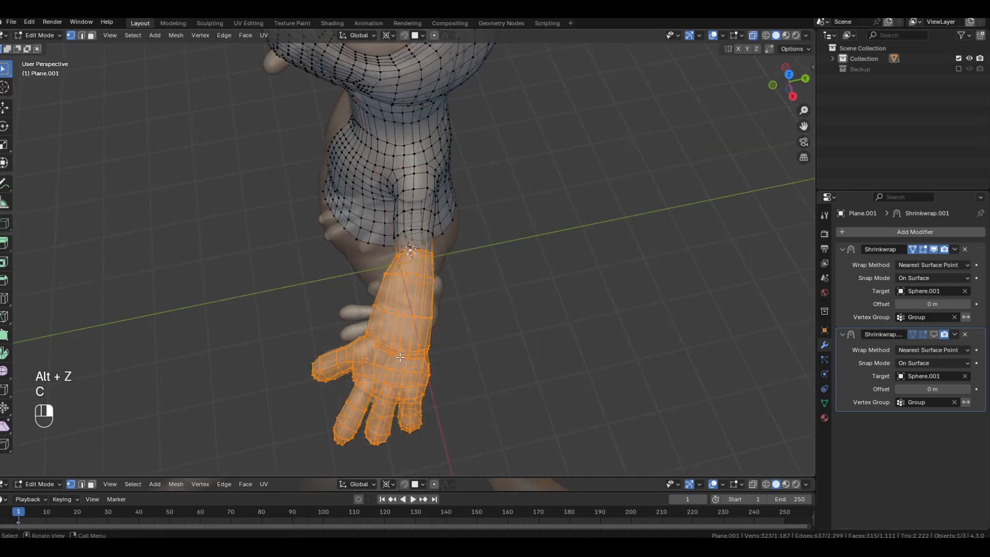
Step: Turn off X-ray and try rotating the selected forearm and hand about the 3D cursor at the elbow
right_click(399, 354)
key(alt+z)
scroll(434, 346, up, 2)
key(period)
click(545, 336)
middle_drag(544, 337, 528, 339)
middle_drag(591, 375, 609, 377)
scroll(609, 377, up, 1)
key(r)
click(645, 367)
Step: Apply the upper Shrinkwrap modifier in Object Mode and return to Edit Mode
key(Tab)
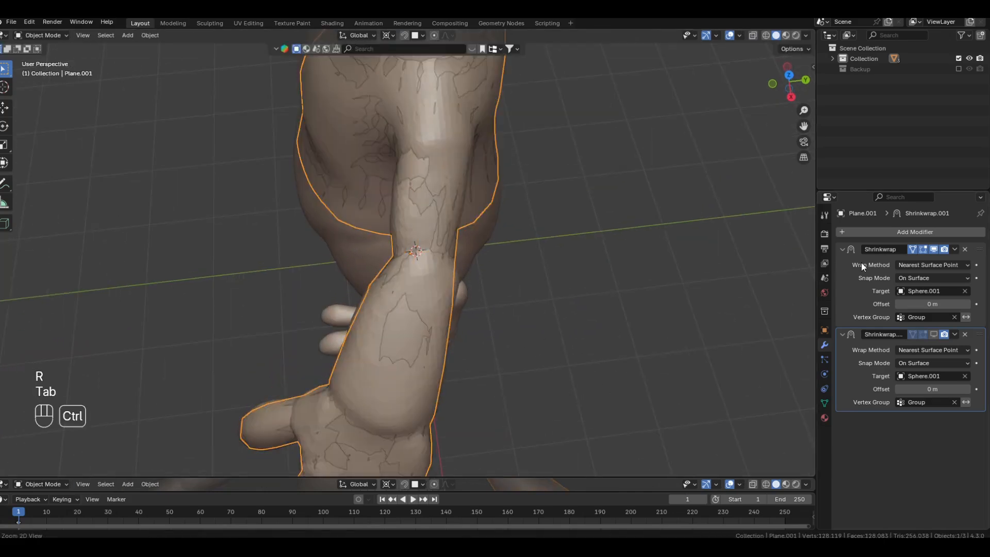
key(ctrl+a)
key(Tab)
Step: Test-rotate the forearm and hand about the elbow's 3D cursor and clear the selection
key(r)
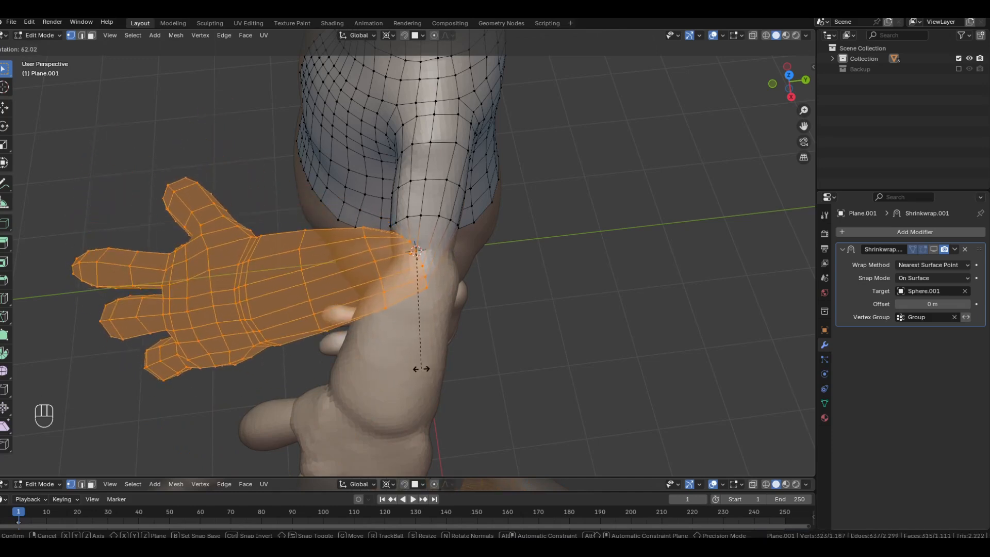
click(581, 276)
key(alt+a)
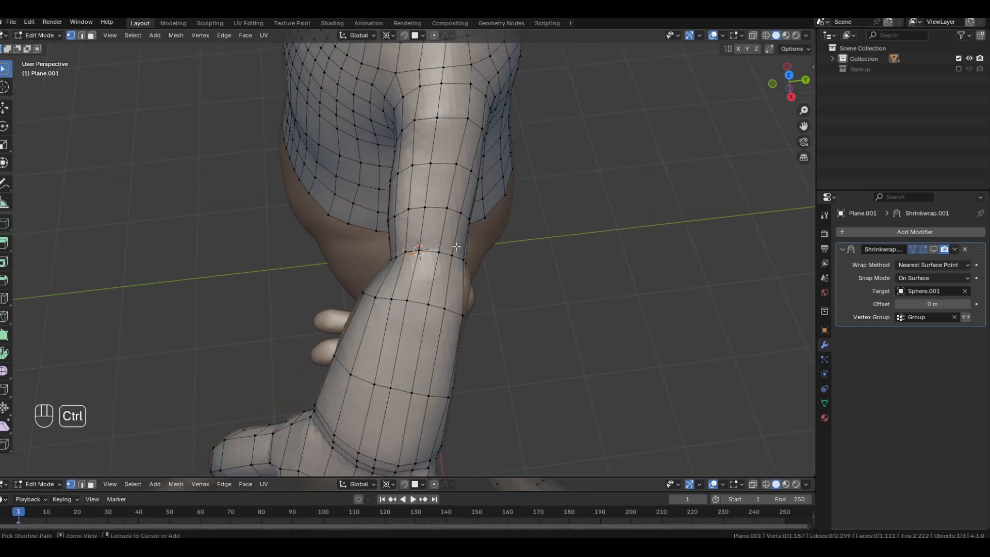
Step: Bevel the elbow edge loop with 2 segments and an offset of about 0.11 m
key(ctrl+r)
middle_drag(551, 287, 506, 194)
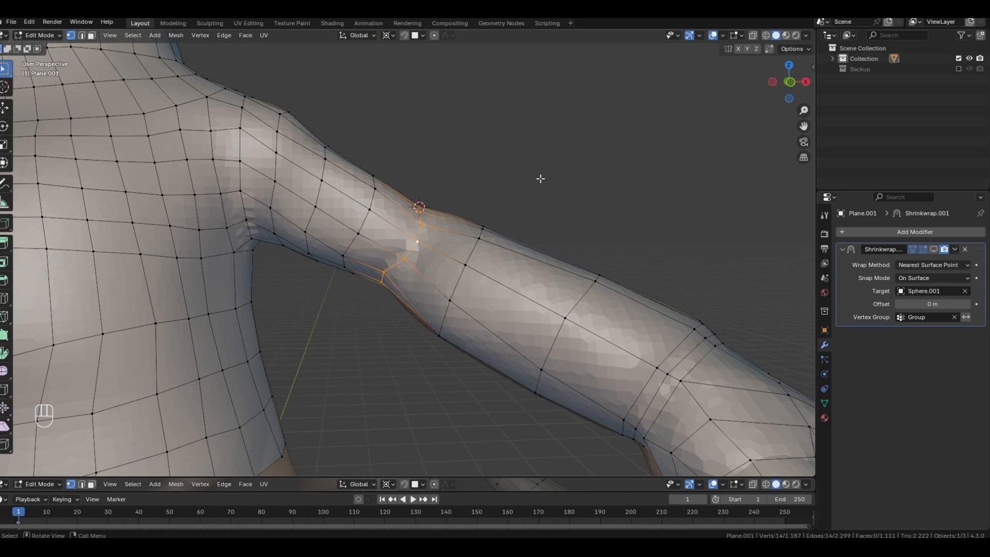
key(ctrl+b)
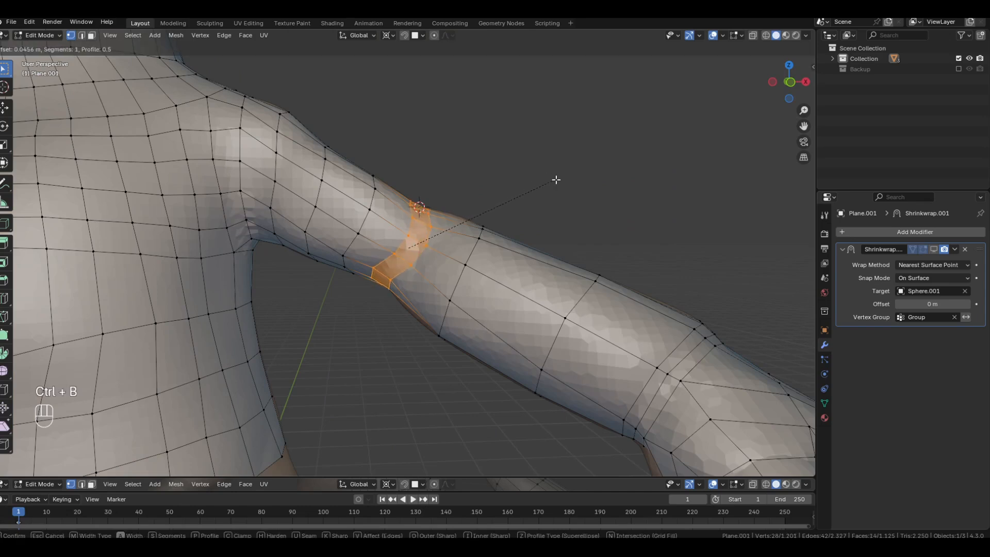
key(ctrl)
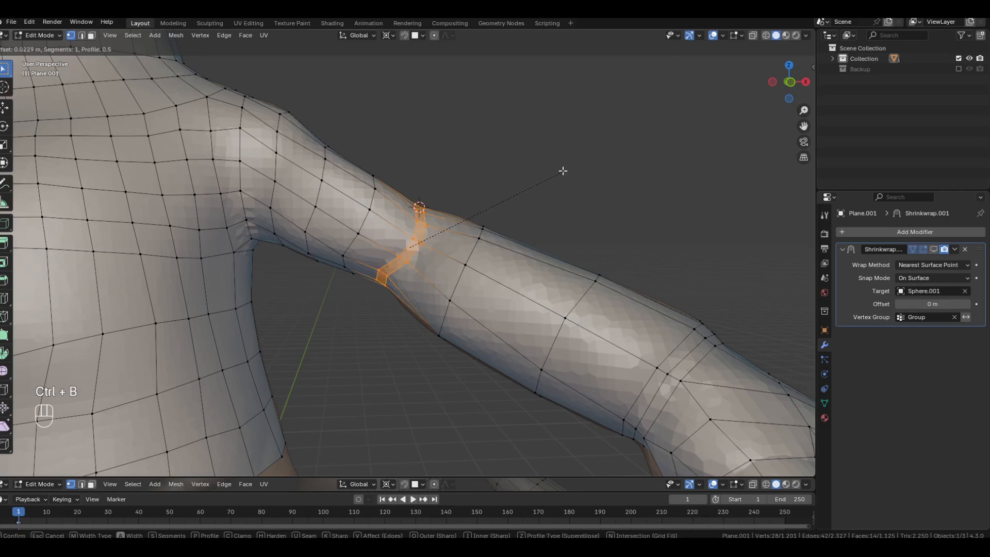
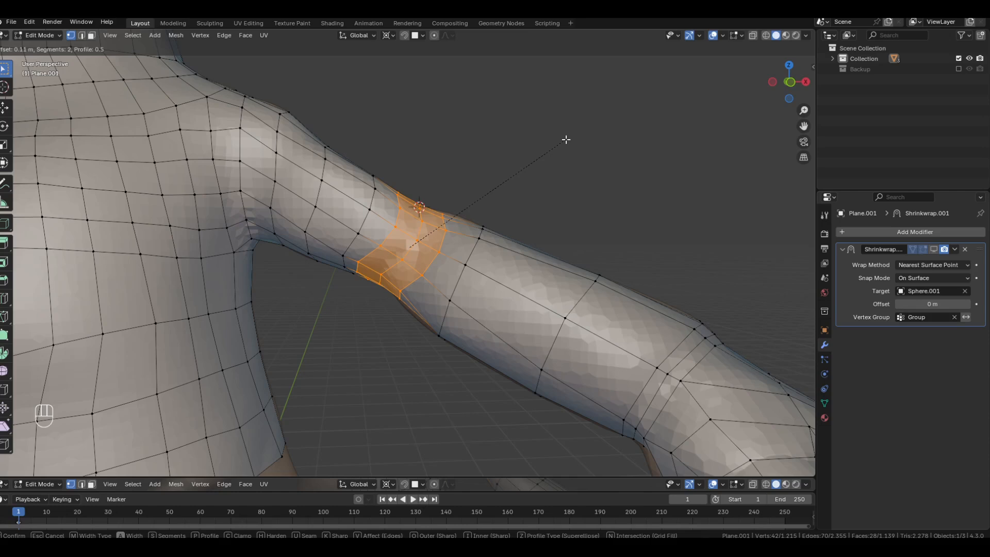
click(566, 139)
click(586, 177)
Step: Reposition the middle-loop vertex on the front of the elbow
scroll(546, 192, up, 2)
click(430, 285)
key(g)
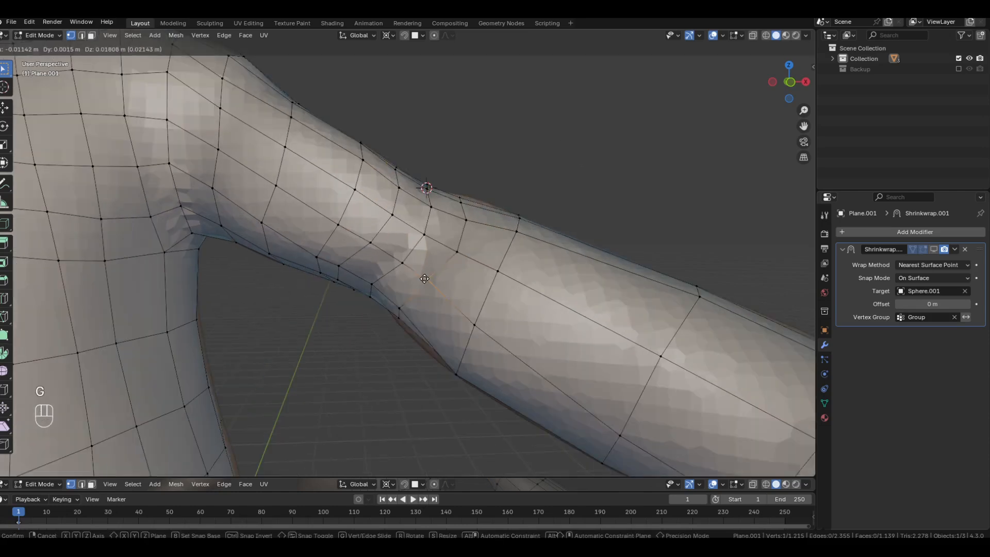
click(428, 280)
key(g)
click(430, 283)
scroll(430, 281, down, 3)
Step: Draw annotation strokes marking the curved loop flow around the elbow from both sides, and erase them
mouse_move(426, 253)
middle_down()
mouse_move(367, 276)
mouse_move(454, 231)
middle_up()
scroll(382, 264, up, 1)
key(d)
drag(412, 243, 428, 221)
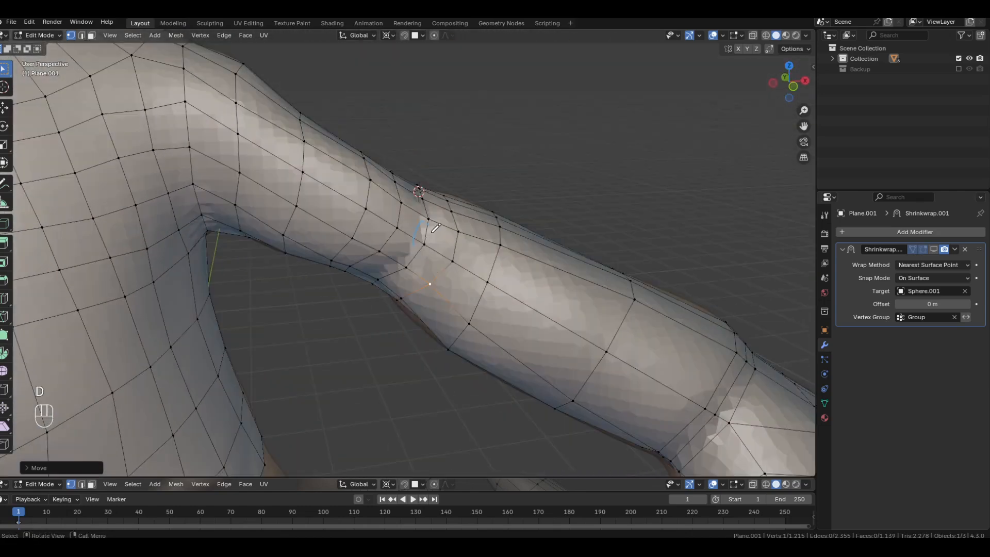
middle_drag(412, 266, 401, 297)
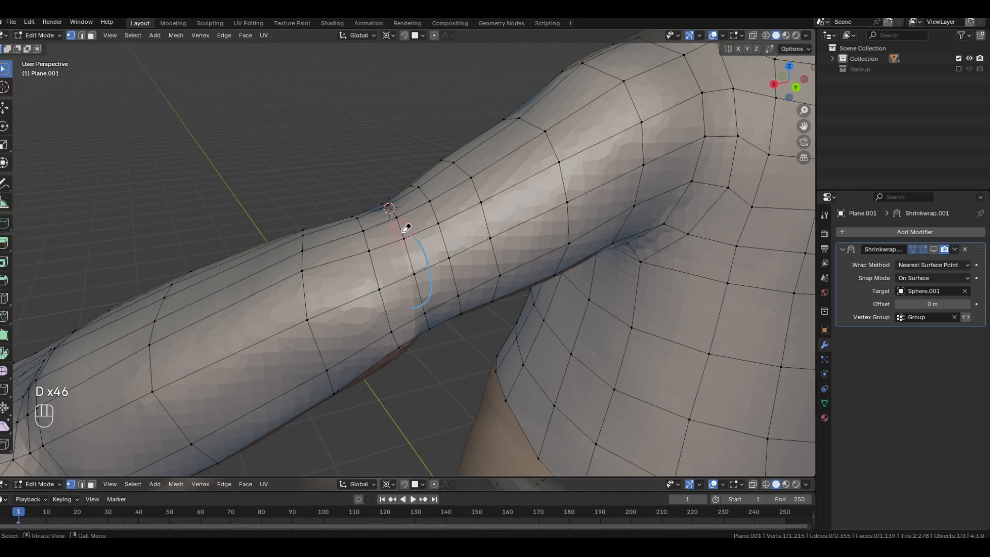
middle_drag(422, 309, 616, 278)
scroll(439, 270, up, 2)
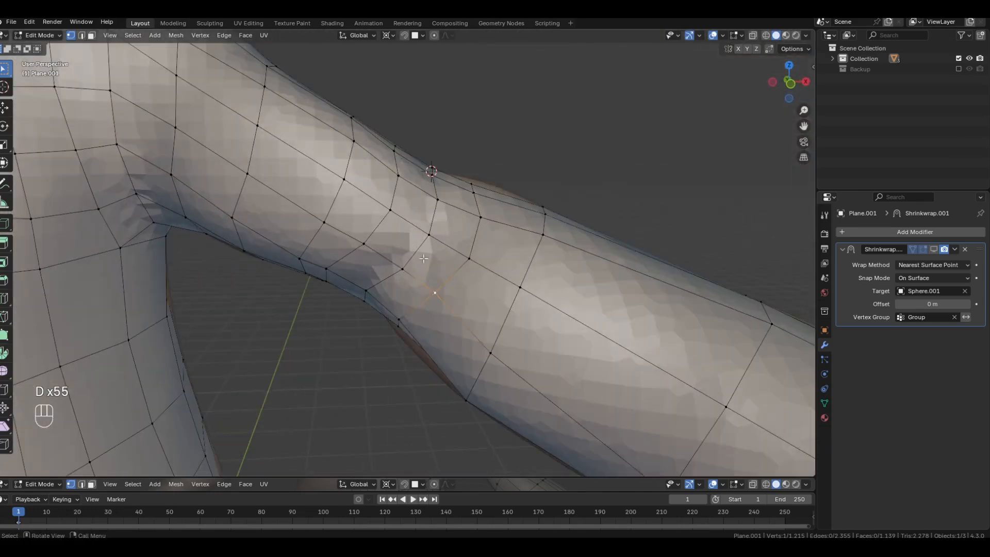
Step: Move two vertices of the outer elbow loops apart and slide the inner-elbow edge segment toward the middle loop
click(365, 242)
key(g)
click(360, 243)
click(472, 263)
key(g)
click(471, 264)
middle_drag(364, 291, 334, 263)
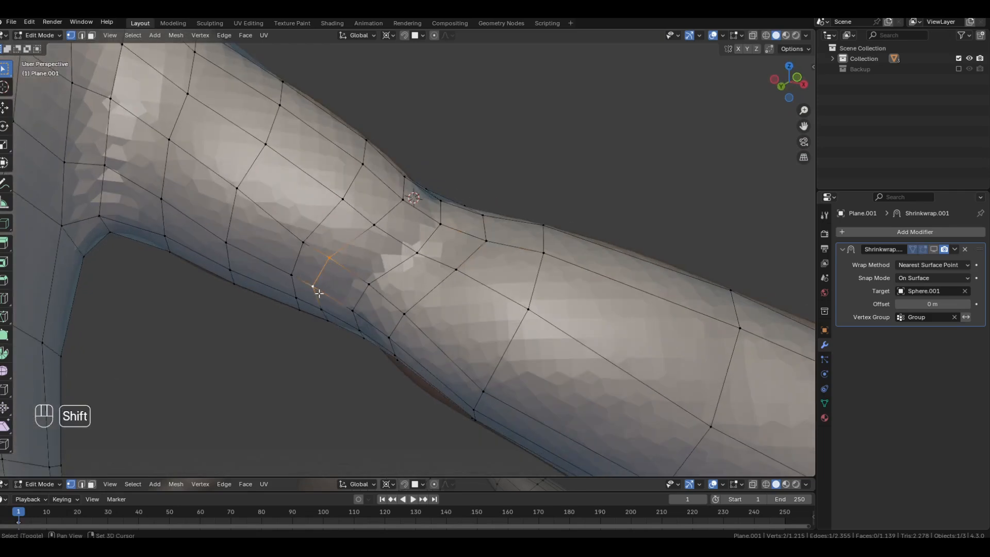
key(g)
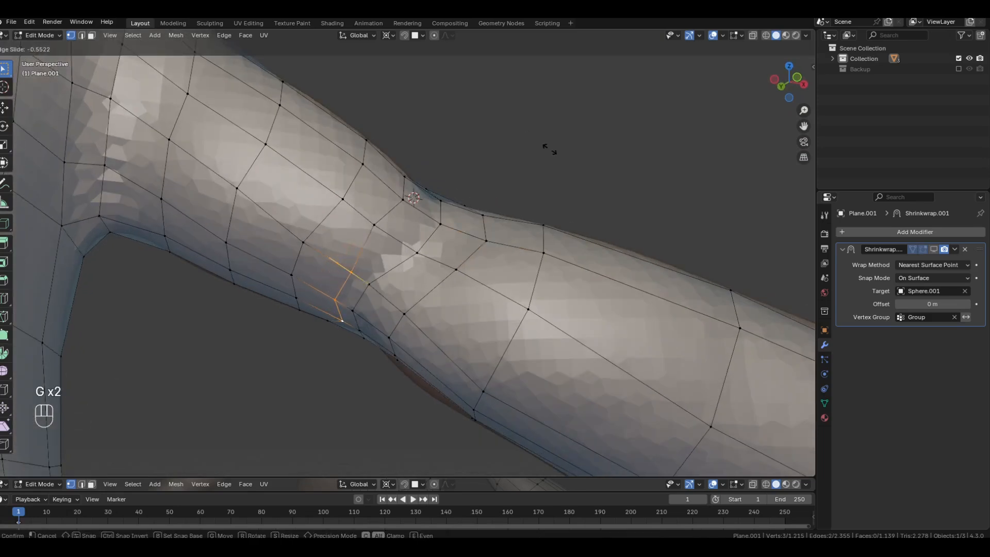
click(548, 150)
Step: Duplicate the Shrinkwrap modifier and enable the upper copy in the viewport, in Edit Mode and on cage
key(Tab)
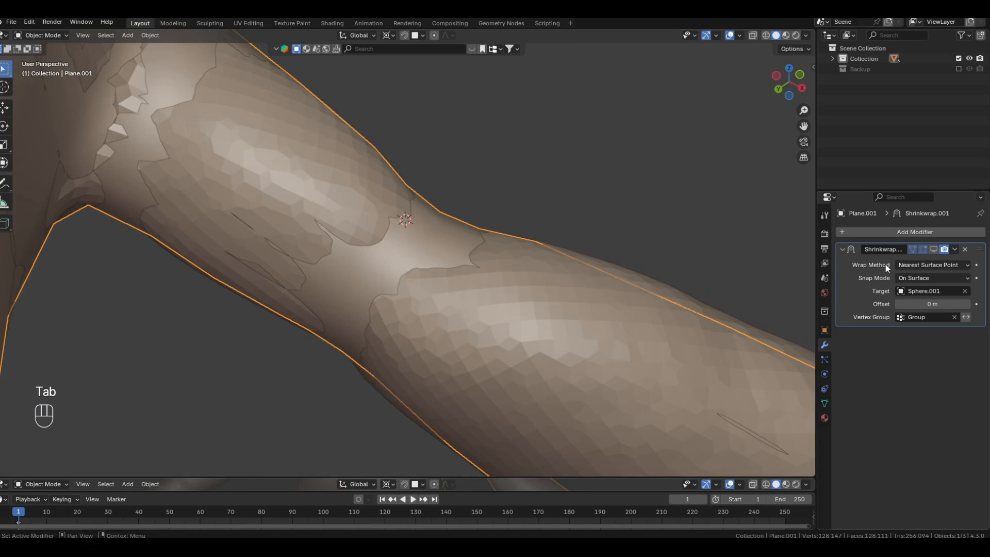
key(shift+d)
click(923, 249)
key(Tab)
Step: Slide the inner-elbow edge segment and the neighbouring elbow vertices along the arm to even out the loop spacing
key(g)
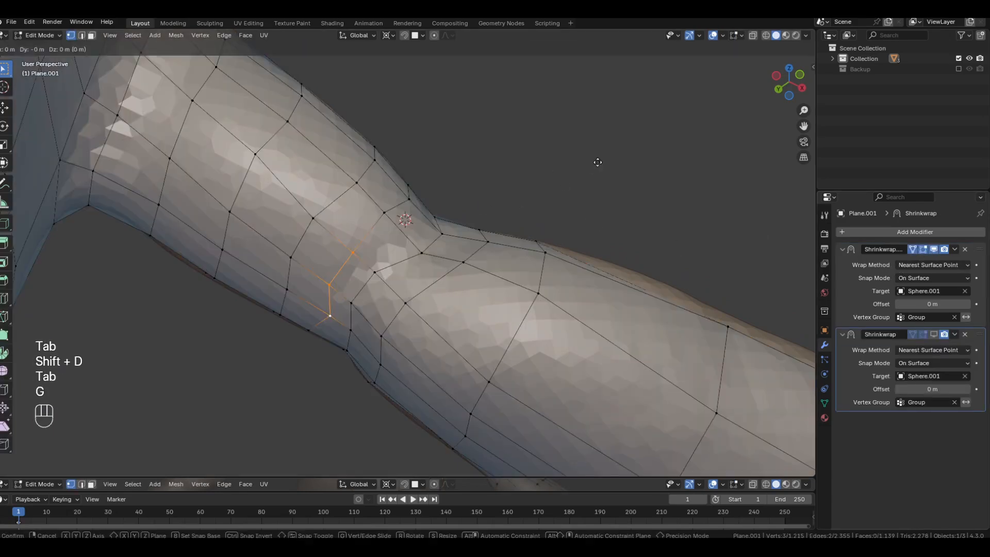
key(g)
click(605, 164)
middle_drag(606, 164, 375, 186)
click(437, 236)
key(g)
key(g)
click(596, 314)
middle_drag(596, 314, 474, 314)
click(447, 281)
key(g)
key(g)
click(568, 356)
Step: Select vertex paths on the elbow's outer side and slide them along the arm to spread the bevelled loops
middle_drag(568, 355, 500, 272)
ctrl+shift+click(423, 221)
key(g)
key(g)
click(372, 161)
click(454, 239)
ctrl+click(453, 261)
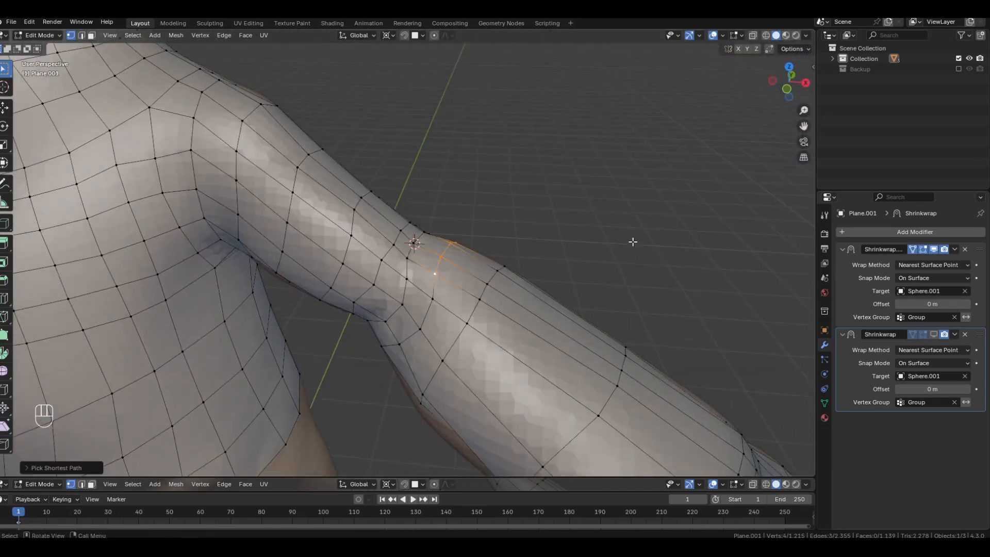
key(g)
key(g)
click(611, 258)
middle_drag(611, 268, 622, 235)
Step: Isolate the retopology mesh in Object Mode and display its wireframe
key(Tab)
key(shift+h)
key(shift+h)
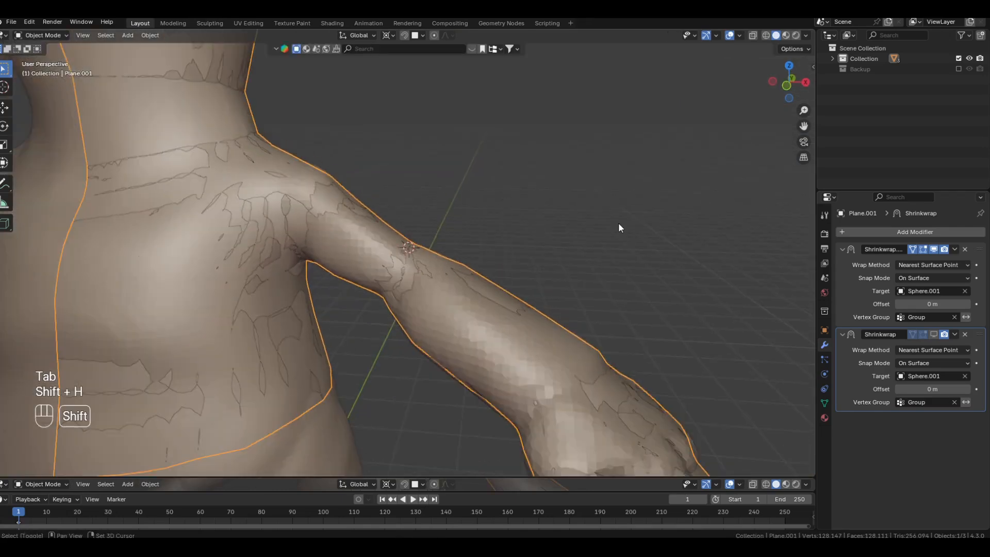
key(q)
click(619, 225)
Step: Slide a single vertex of the upper elbow loop along its edge and inspect the arm's wireframe
key(Tab)
key(g)
key(g)
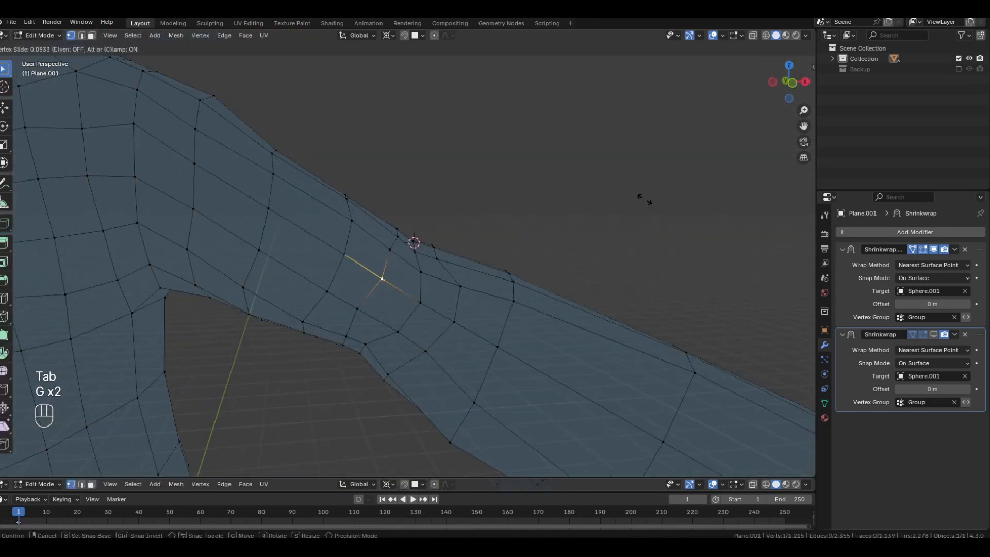
click(613, 197)
key(Tab)
middle_drag(613, 197, 578, 202)
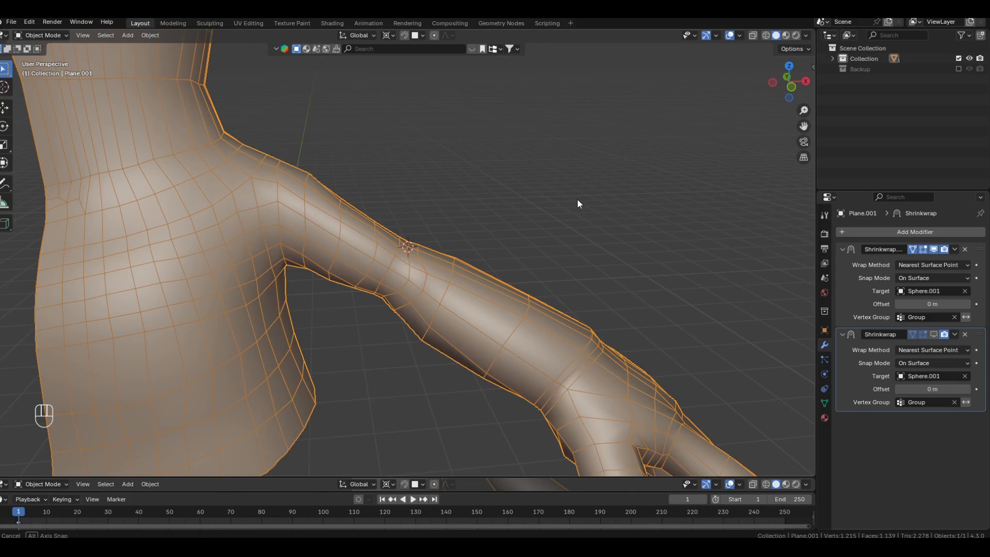
Step: Turn off the wireframe display, reveal the hidden sculpt and return to Edit Mode
key(q)
click(577, 199)
key(alt+h)
key(Tab)
Step: Select the outer knuckle loops of the three fingers and bevel them with 2 segments, about 0.03 m offset
middle_drag(559, 203, 659, 339)
middle_drag(615, 287, 653, 287)
alt+shift+click(508, 266)
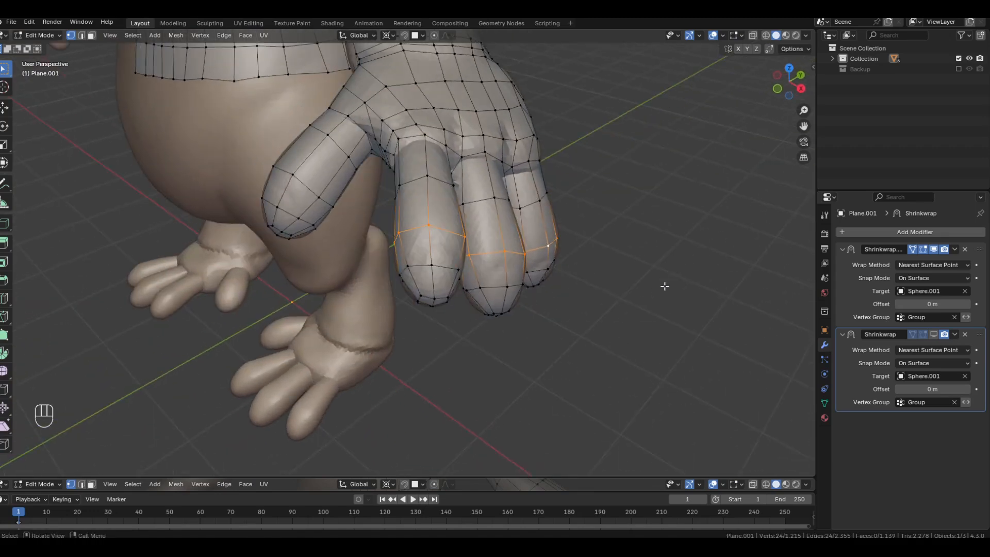
key(ctrl+b)
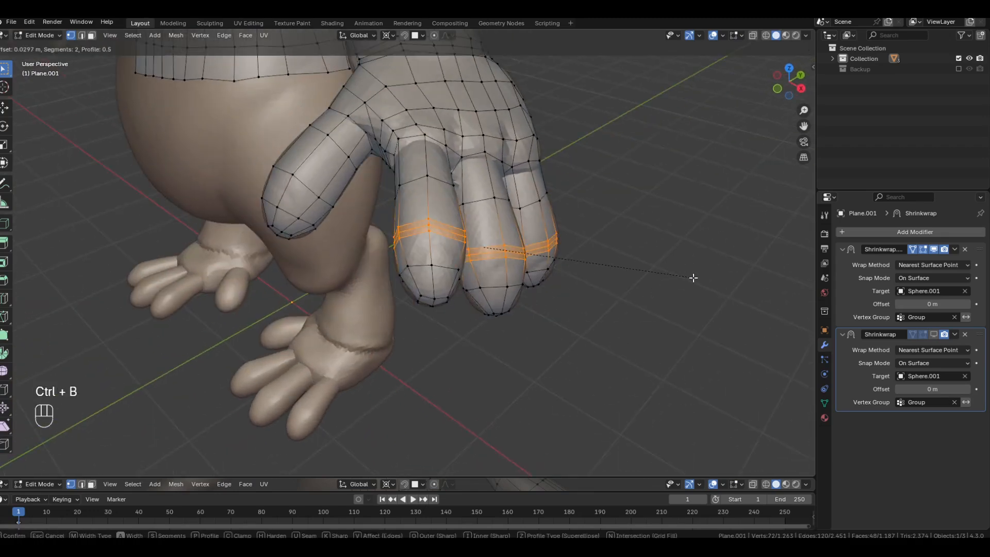
click(692, 278)
right_click(693, 277)
Step: Apply the active Shrinkwrap.001 modifier so the bevelled finger loops follow the sculpt surface
key(Tab)
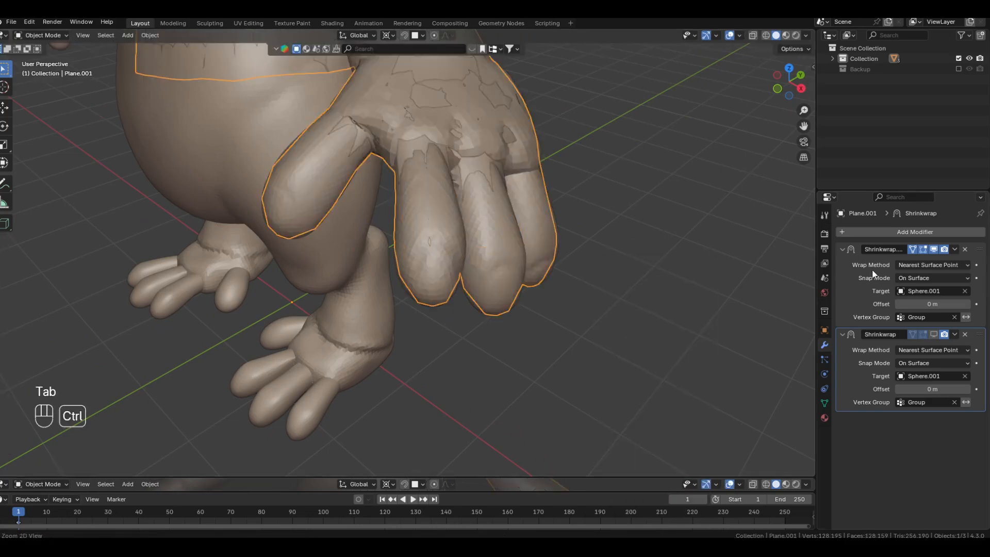
key(ctrl+a)
key(Tab)
Step: Enable snapping and spread the knuckle-loop vertices apart on top of the finger nearest the thumb
scroll(453, 238, up, 5)
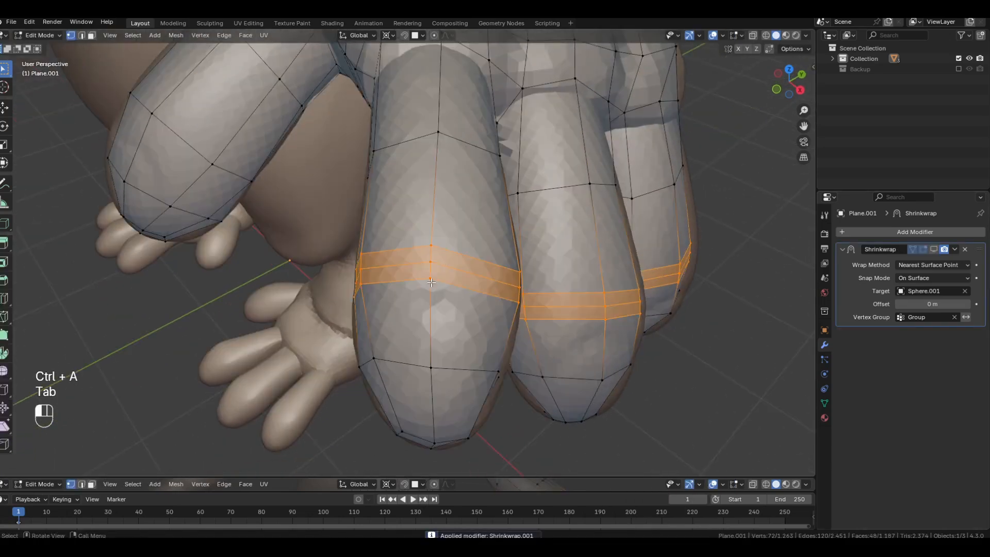
click(431, 283)
key(g)
key(g)
key(g)
key(shift+Tab)
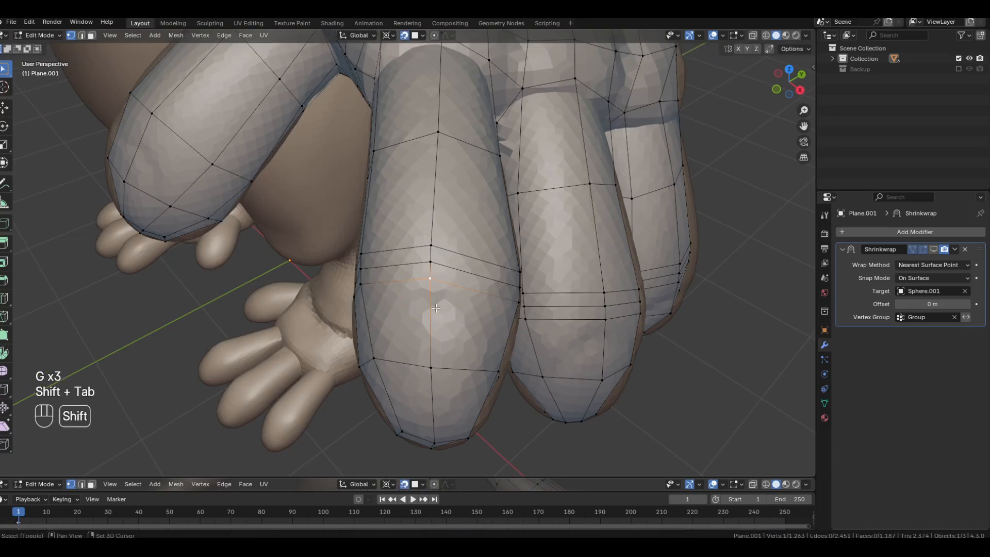
key(g)
key(g)
click(431, 229)
middle_drag(430, 229, 547, 297)
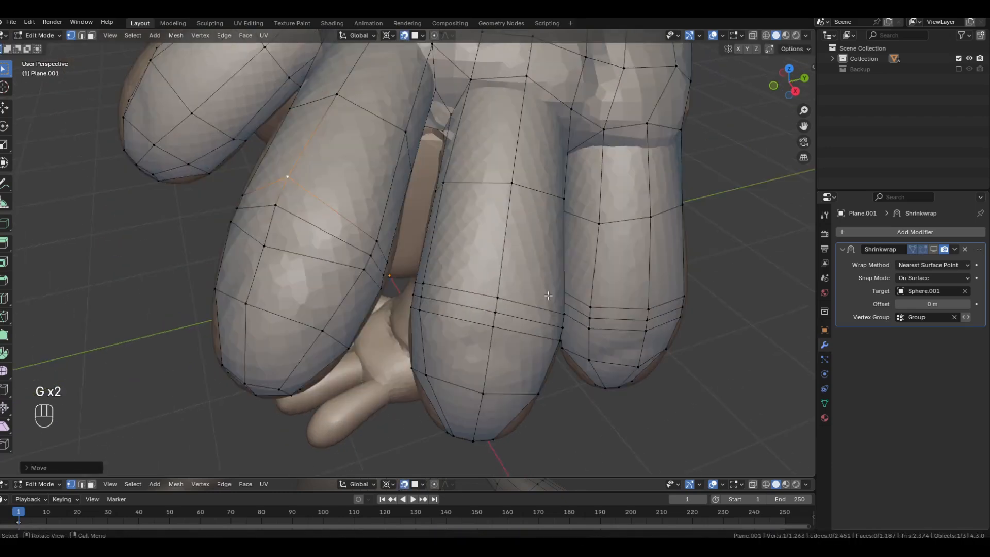
Step: Move the outer knuckle-loop vertices apart on top of the middle finger and adjust one on the outermost finger
key(g)
click(499, 269)
click(493, 327)
key(g)
click(490, 341)
middle_drag(490, 341, 456, 331)
click(598, 311)
key(g)
click(596, 298)
Step: Spread the knuckle-loop vertices apart on the palm side of the middle finger
middle_drag(596, 298, 503, 288)
key(g)
click(530, 296)
scroll(503, 288, up, 3)
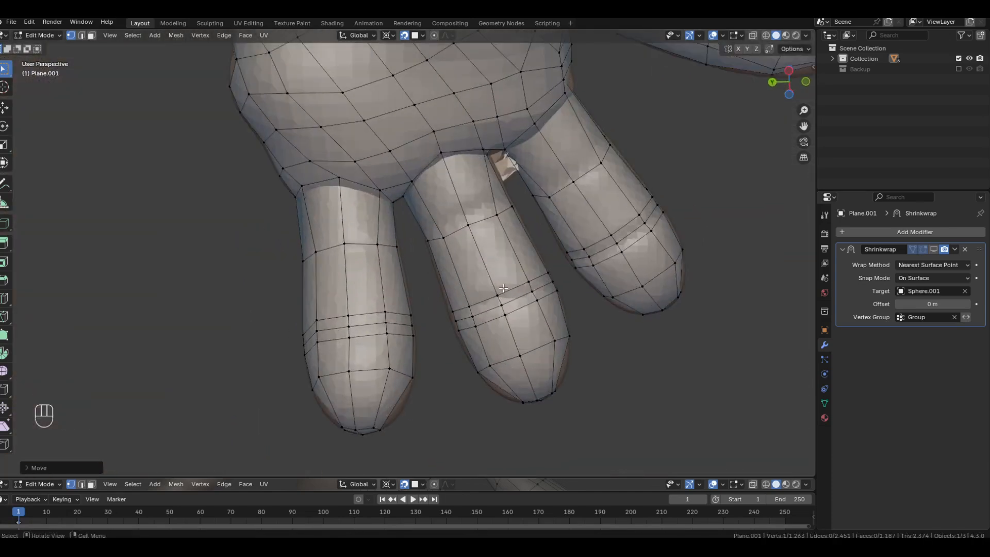
click(505, 315)
key(g)
click(509, 326)
Step: Spread the palm-side knuckle-loop vertices on the outermost finger and on the finger nearest the thumb
click(348, 315)
key(g)
click(346, 306)
click(349, 337)
key(g)
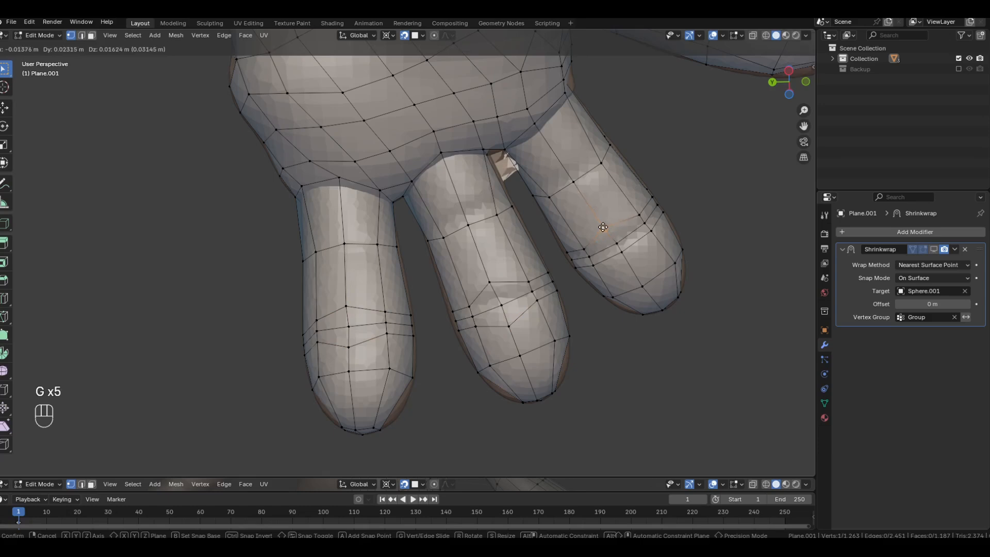
click(604, 224)
click(622, 252)
key(g)
click(629, 259)
Step: Reposition a knuckle-loop vertex as seen from another side of the fingers
scroll(593, 307, down, 4)
middle_drag(593, 306, 520, 337)
click(589, 279)
middle_drag(379, 234, 428, 216)
scroll(613, 283, down, 4)
shift+middle_drag(658, 283, 466, 263)
scroll(572, 267, up, 2)
key(g)
click(579, 254)
Step: Adjust the remaining knuckle-loop vertices around the fingers, working from several viewing angles
scroll(579, 254, down, 4)
click(389, 289)
key(KP_Decimal)
middle_drag(402, 287, 632, 250)
key(g)
click(585, 254)
key(g)
click(634, 248)
scroll(626, 309, down, 4)
key(g)
click(626, 326)
middle_drag(626, 326, 369, 340)
key(g)
click(524, 346)
click(368, 340)
Step: Select the centre knuckle loops on the three fingers and apply Shrink/Fatten to them
middle_drag(369, 340, 316, 300)
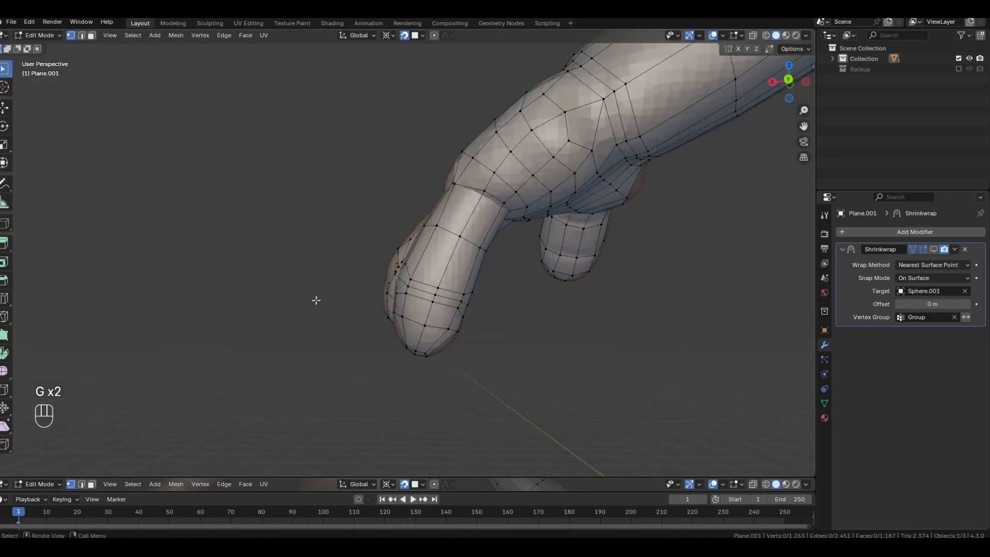
middle_drag(535, 339, 482, 317)
alt+shift+click(452, 299)
middle_drag(252, 289, 395, 264)
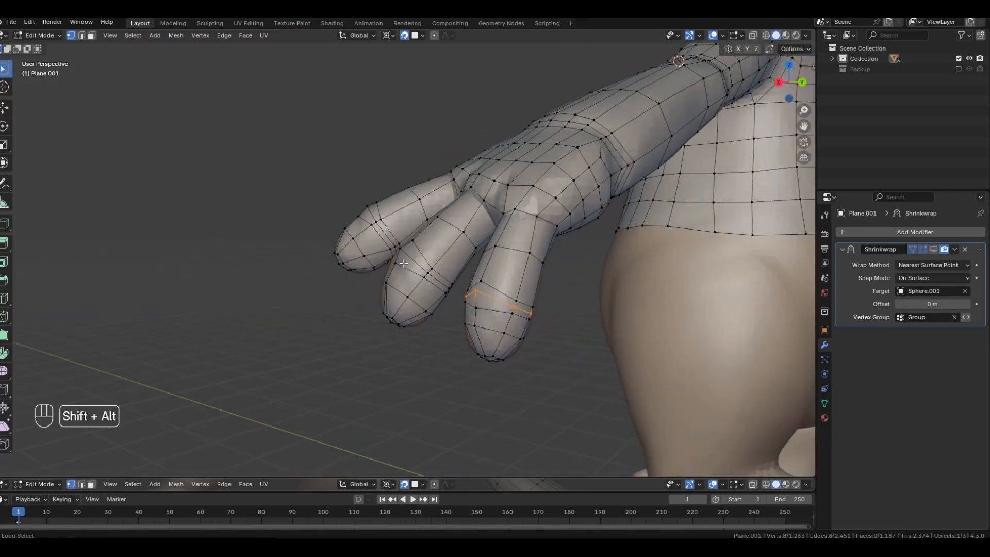
alt+shift+click(371, 215)
middle_drag(371, 215, 515, 362)
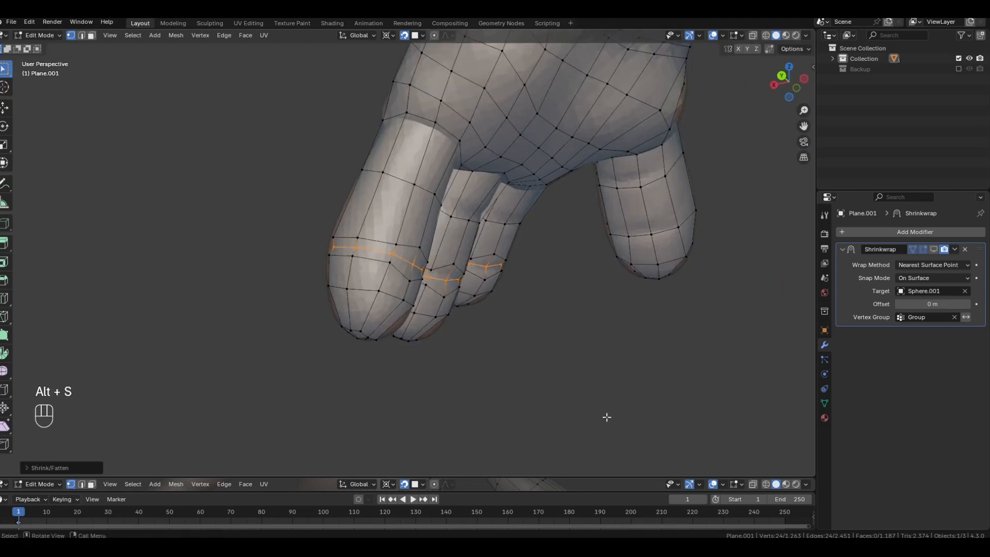
Step: Isolate the retopology mesh in Object Mode and preview it with a level 1 Subdivision
key(Tab)
key(shift+h)
middle_drag(489, 353, 372, 263)
key(ctrl+1)
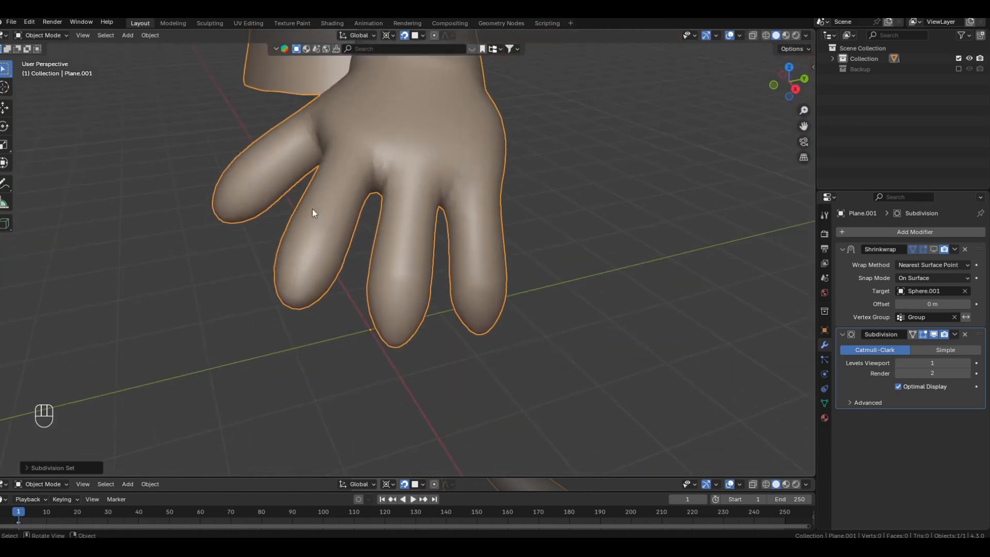
Step: Undo the subdivision preview, the isolation, the mode switch and the last Shrink/Fatten
key(ctrl+z)
key(ctrl+z)
key(ctrl+z)
key(ctrl+z)
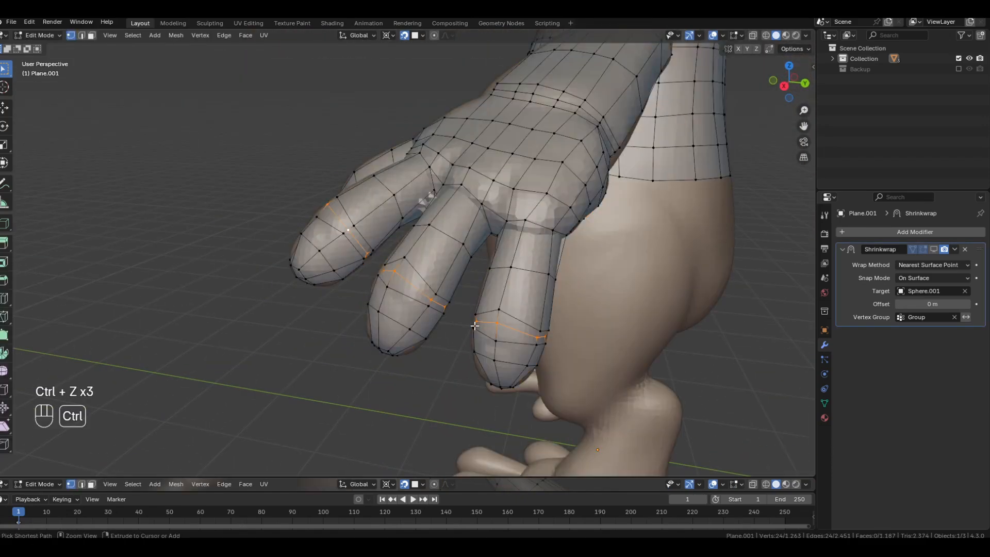
Step: Bevel the edge loops halfway between the knuckle loops and finger bases on all three fingers to form upper-knuckle loops
click(245, 356)
middle_drag(310, 363, 572, 309)
shift+middle_drag(572, 309, 582, 227)
middle_drag(582, 227, 577, 273)
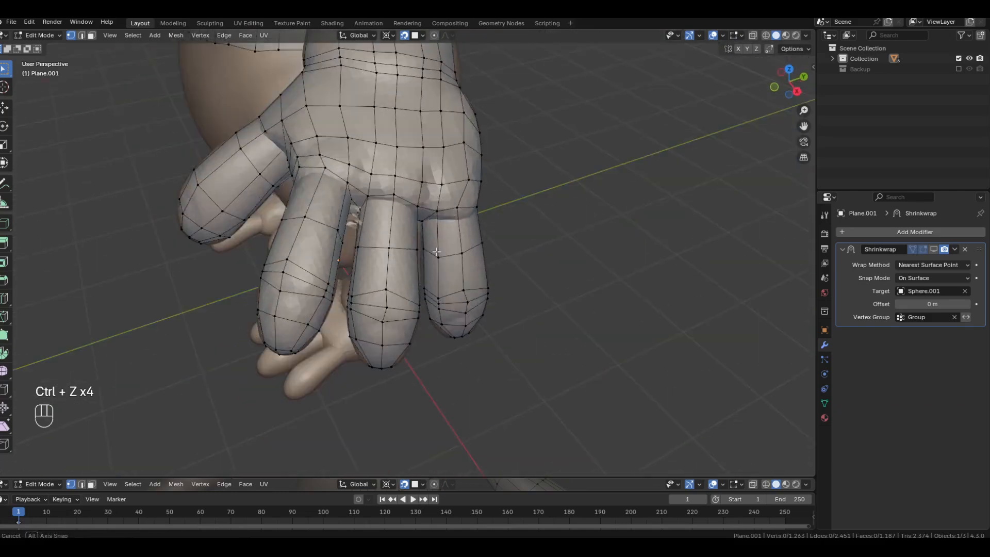
scroll(351, 222, up, 3)
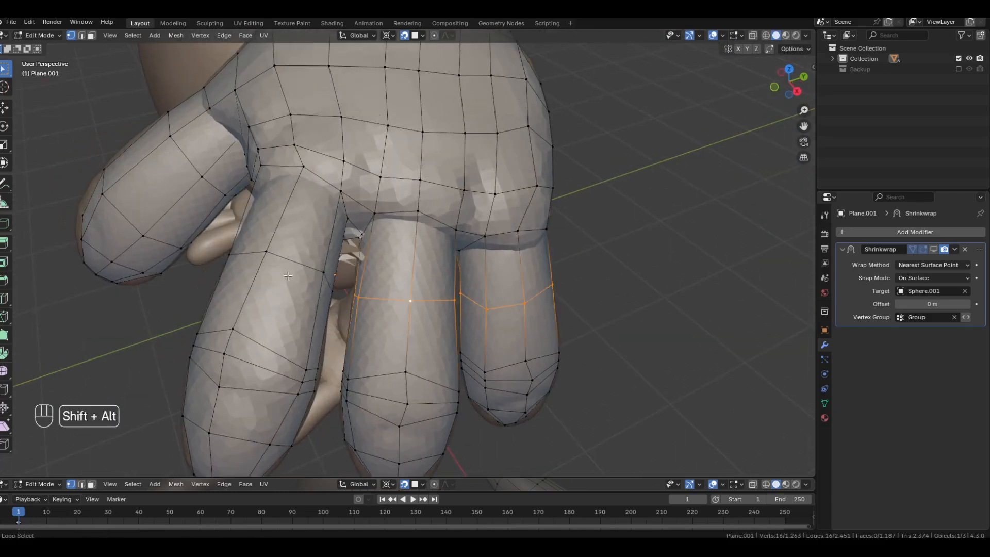
middle_drag(630, 277, 649, 287)
key(ctrl+b)
click(688, 296)
Step: Spread the upper-knuckle loop vertices apart on the back of the outermost and middle fingers
click(539, 328)
middle_drag(539, 328, 515, 323)
key(g)
click(551, 334)
click(542, 372)
key(g)
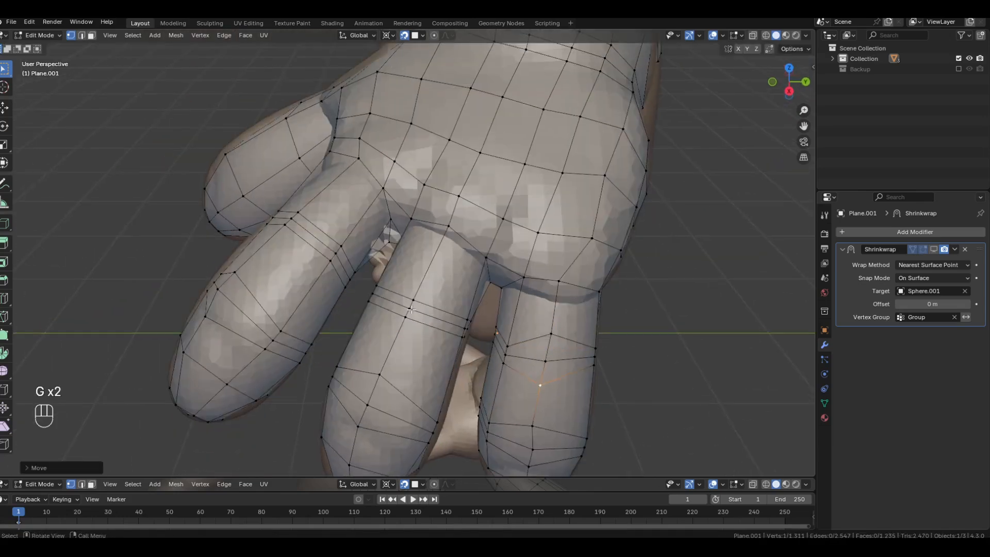
click(407, 318)
key(g)
Step: Reposition more upper-knuckle loop vertices around the fingers so the loops fan out across the joints
middle_drag(364, 307, 402, 315)
click(256, 280)
key(g)
click(265, 253)
key(g)
middle_drag(269, 234, 369, 173)
click(307, 162)
key(g)
click(328, 141)
key(g)
Step: Adjust the remaining upper-knuckle loop vertices, including the palm side of the outermost finger
middle_drag(330, 139, 389, 145)
click(305, 252)
key(g)
click(328, 264)
key(g)
scroll(330, 262, down, 5)
middle_drag(330, 262, 391, 281)
scroll(361, 278, up, 5)
click(254, 281)
key(g)
click(254, 270)
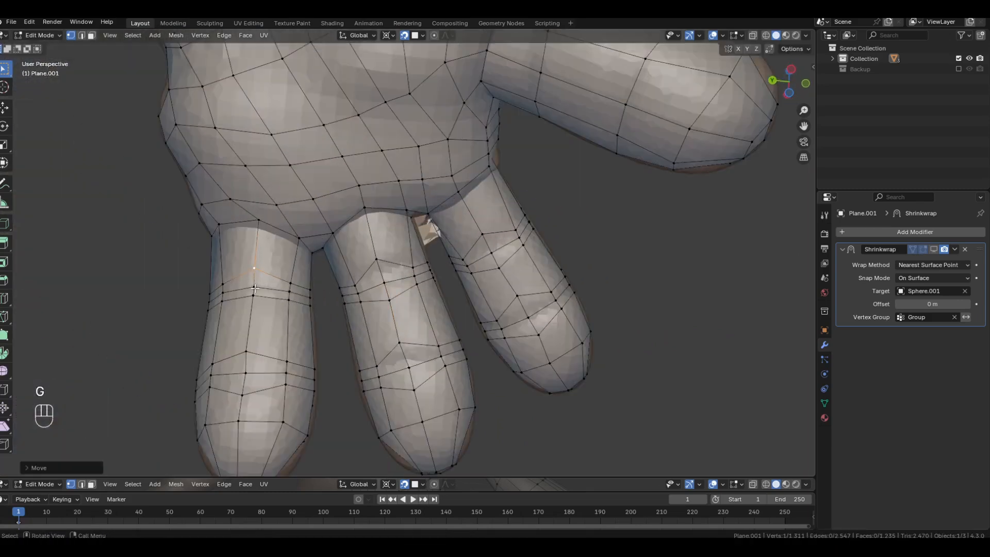
Step: Slide the thumb's middle edge loop slightly toward the base and bevel it about 0.046 m with 2 segments
scroll(252, 309, down, 7)
middle_drag(252, 309, 330, 160)
click(280, 148)
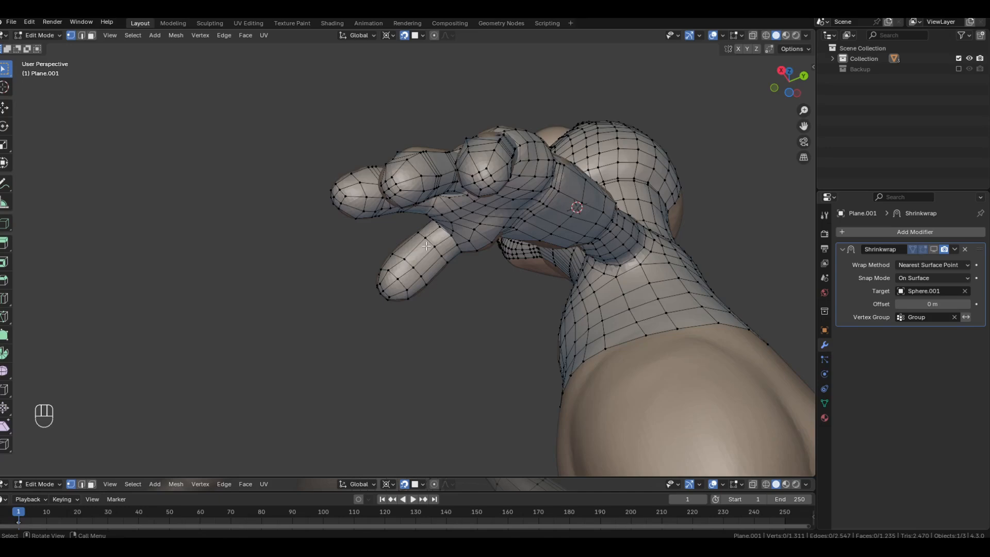
scroll(548, 338, up, 3)
middle_drag(548, 338, 543, 336)
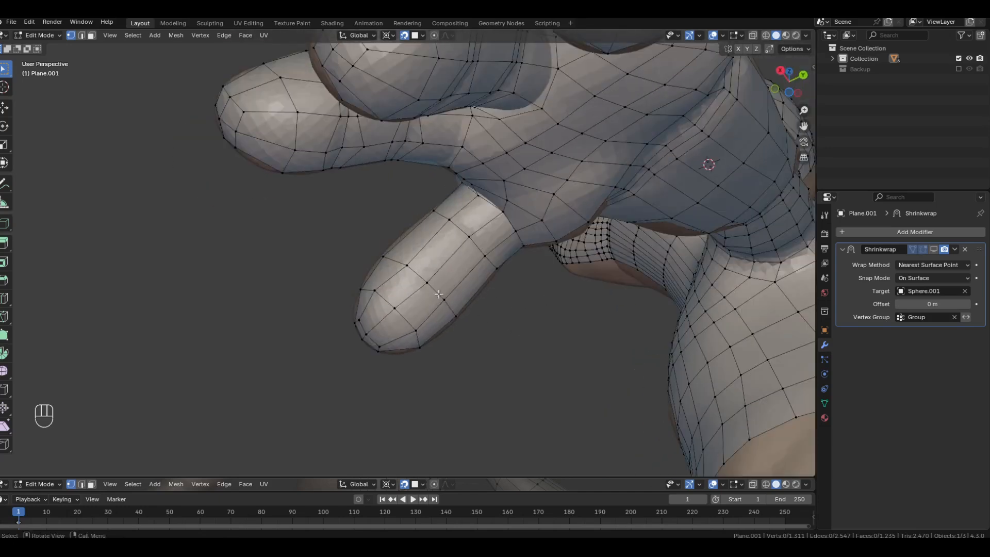
key(g)
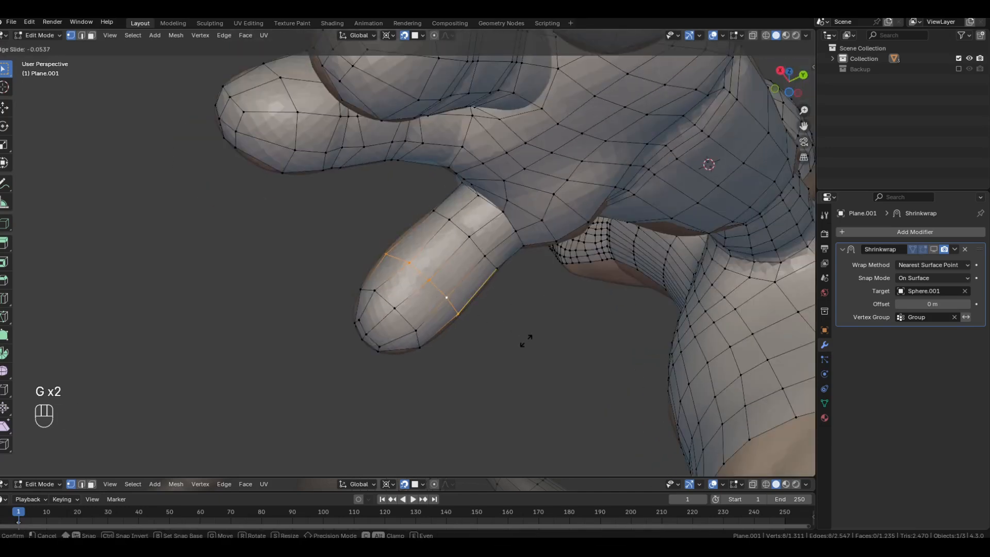
click(525, 341)
key(ctrl+b)
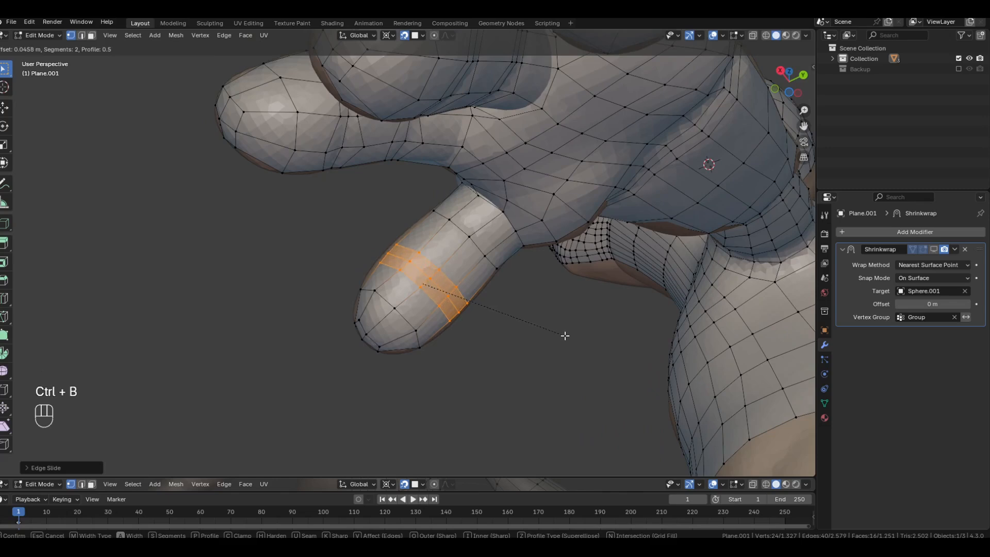
click(565, 336)
Step: Spread the new knuckle-loop vertices apart around the thumb, working from both sides
scroll(546, 330, up, 2)
click(423, 302)
key(g)
click(452, 275)
key(g)
click(472, 261)
middle_drag(299, 206, 358, 280)
click(359, 281)
click(324, 239)
key(g)
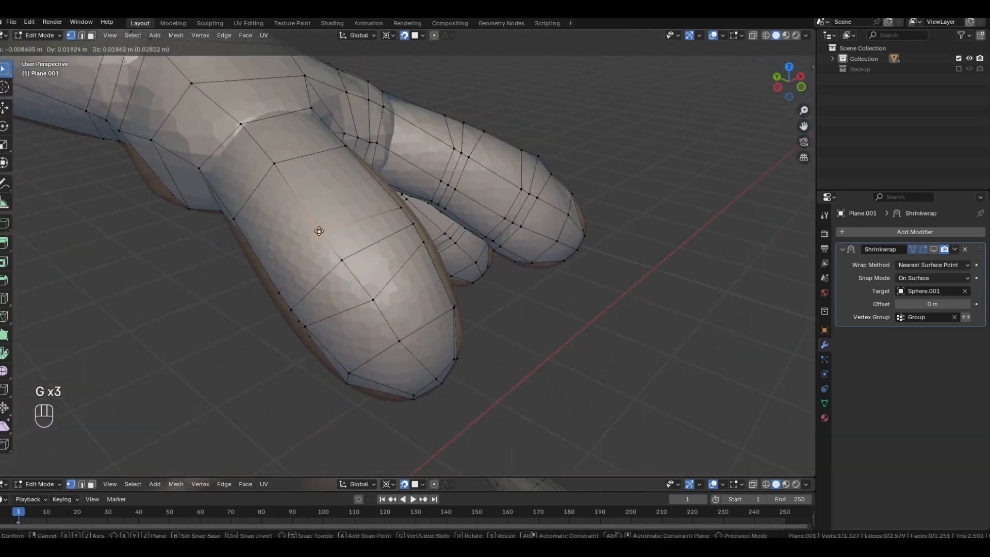
click(318, 229)
Step: Return to Object Mode and examine the retopologized arm and the remaining lower body, legs and feet
scroll(464, 289, down, 3)
middle_drag(566, 329, 336, 272)
key(Tab)
scroll(361, 268, down, 4)
mouse_move(438, 262)
middle_down()
mouse_move(383, 260)
mouse_move(433, 264)
middle_up()
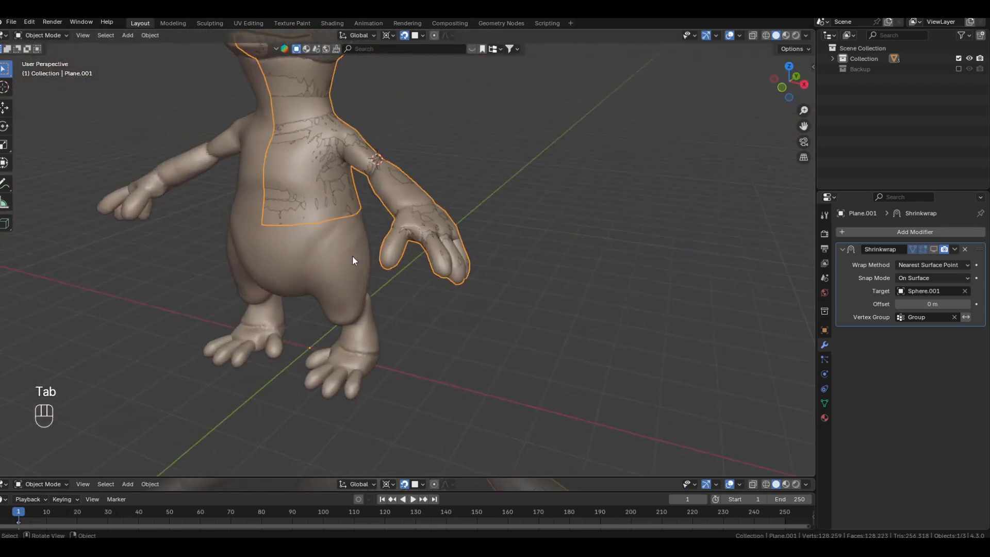
middle_drag(334, 268, 277, 256)
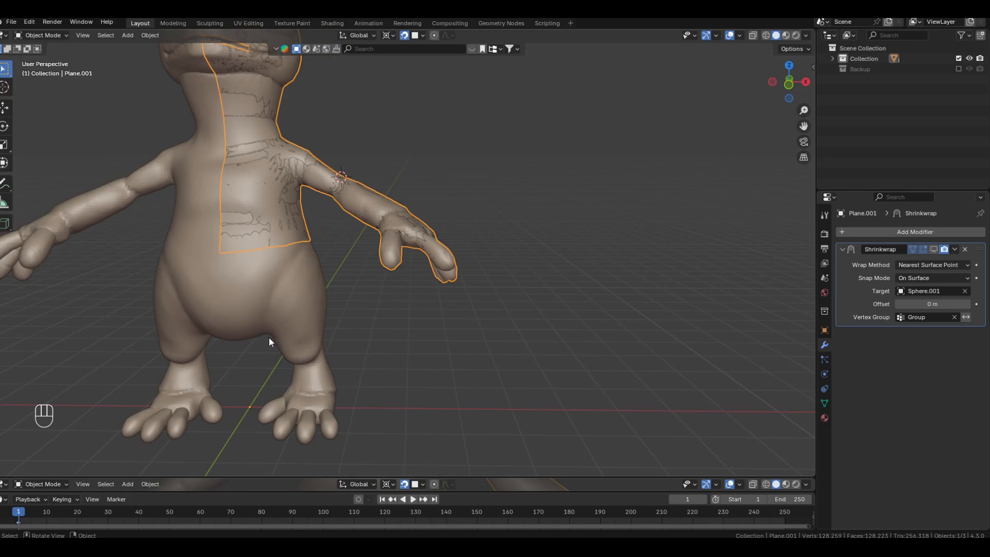
middle_drag(382, 384, 388, 370)
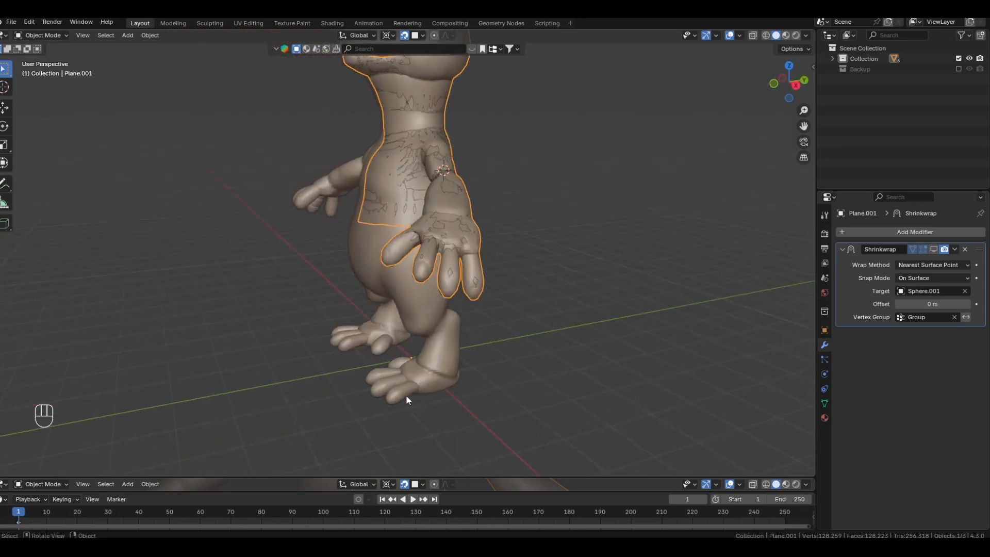